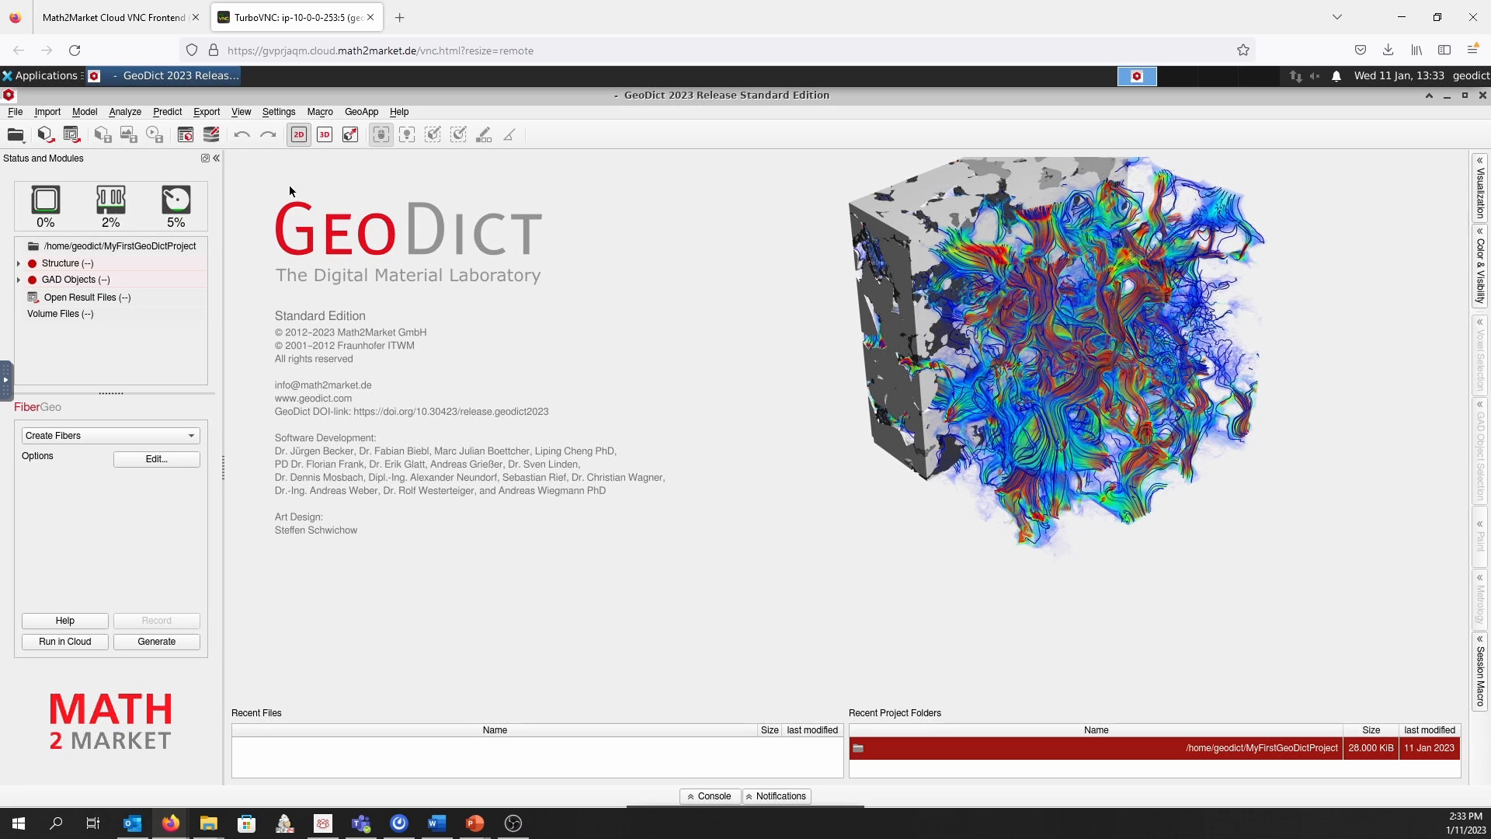
{"action": "left_click", "coordinate": [13, 112]}
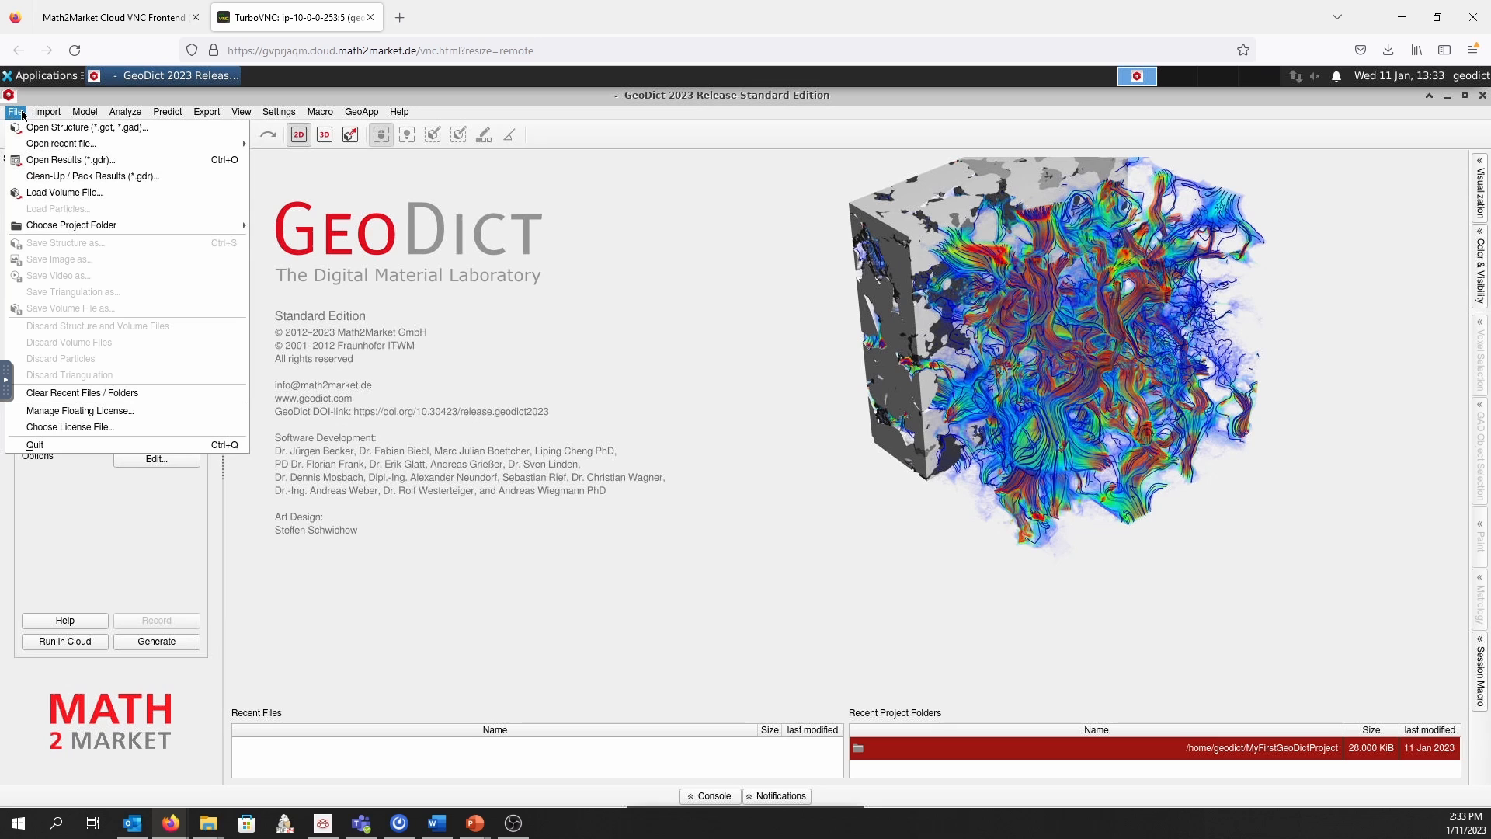
{"action": "mouse_move", "coordinate": [51, 114]}
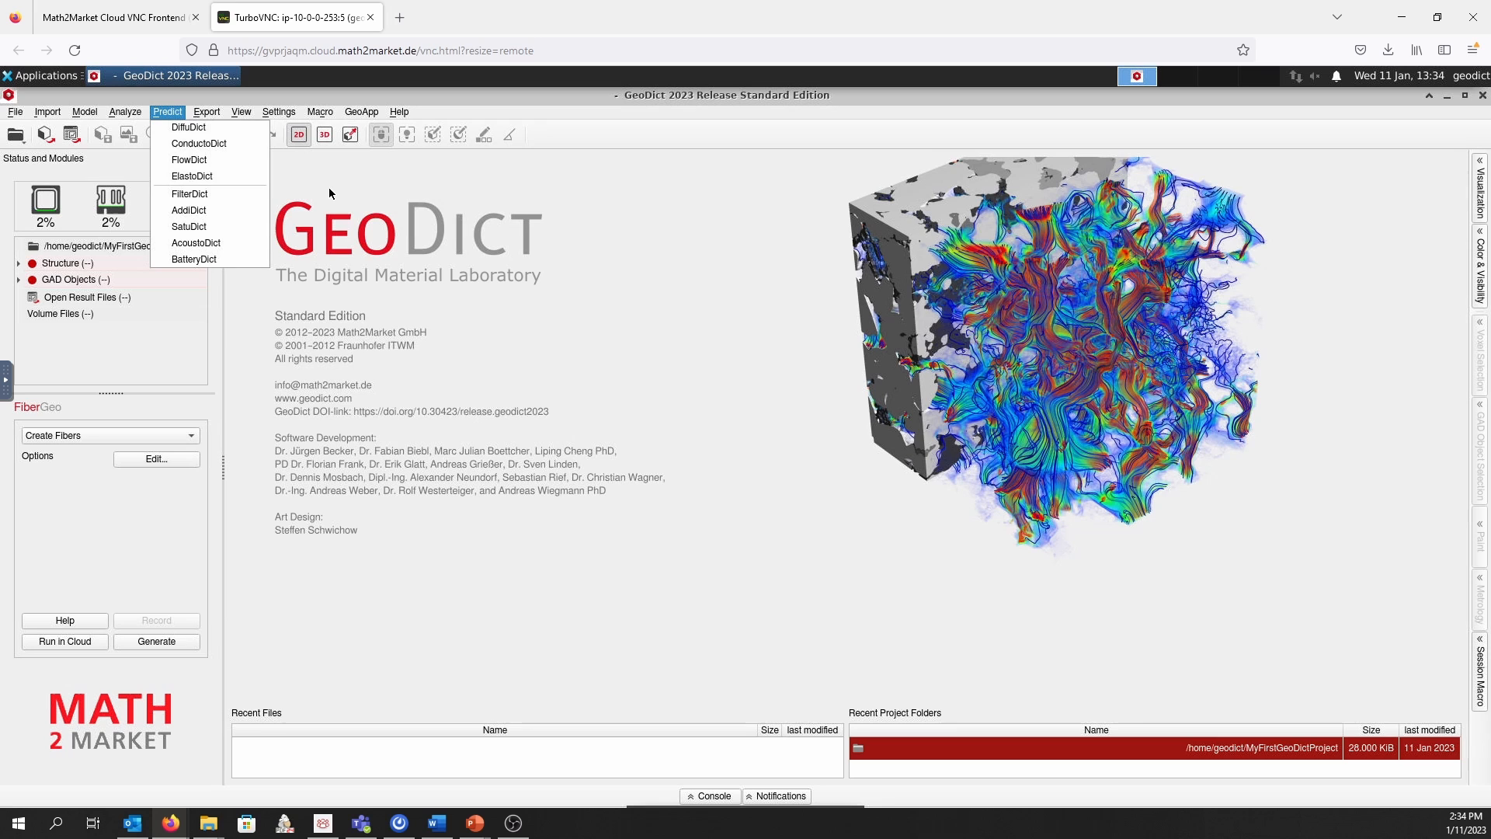
{"action": "mouse_move", "coordinate": [214, 111]}
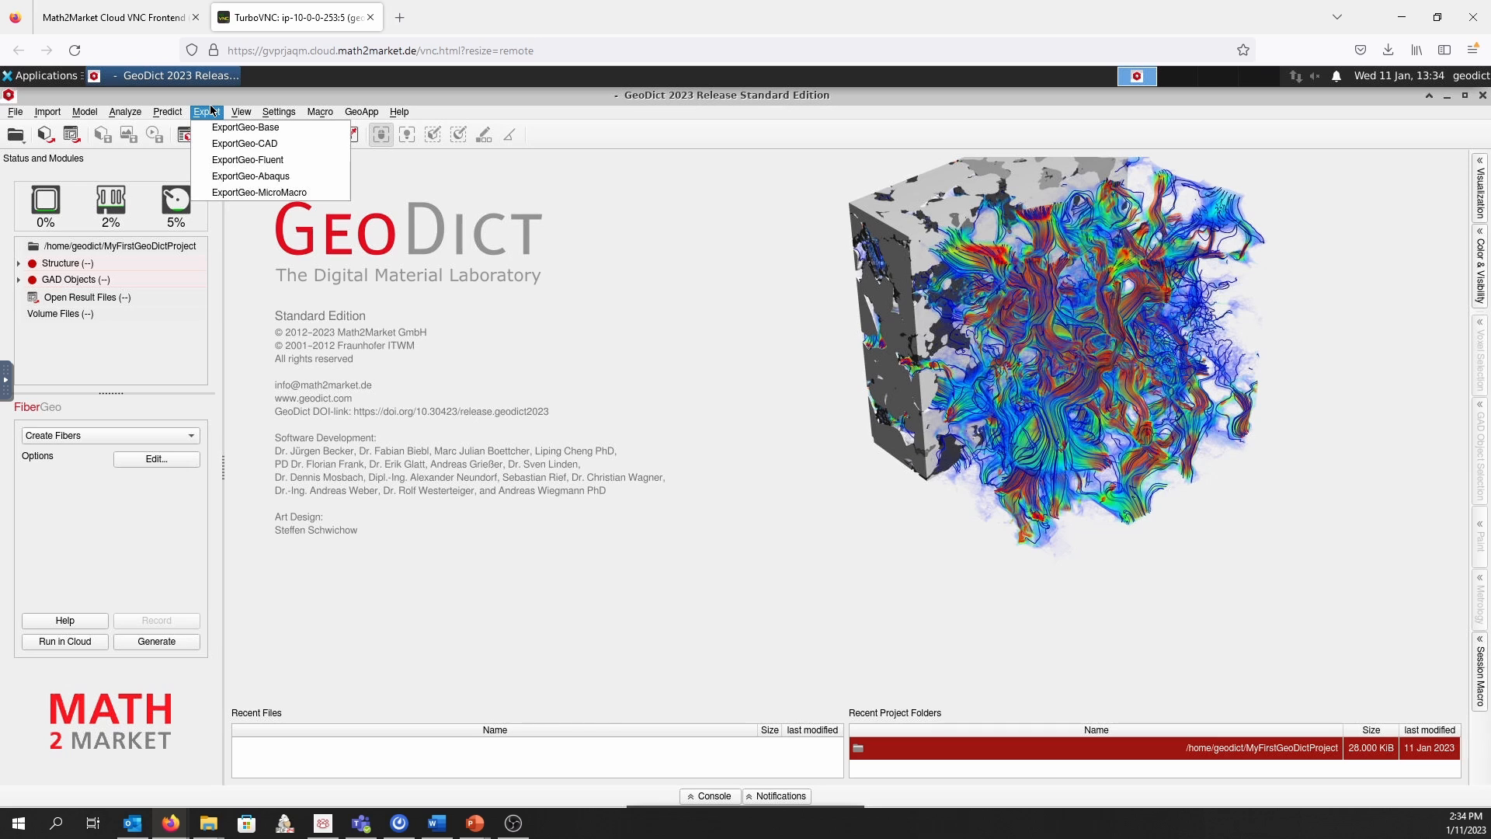
{"action": "left_click", "coordinate": [425, 215]}
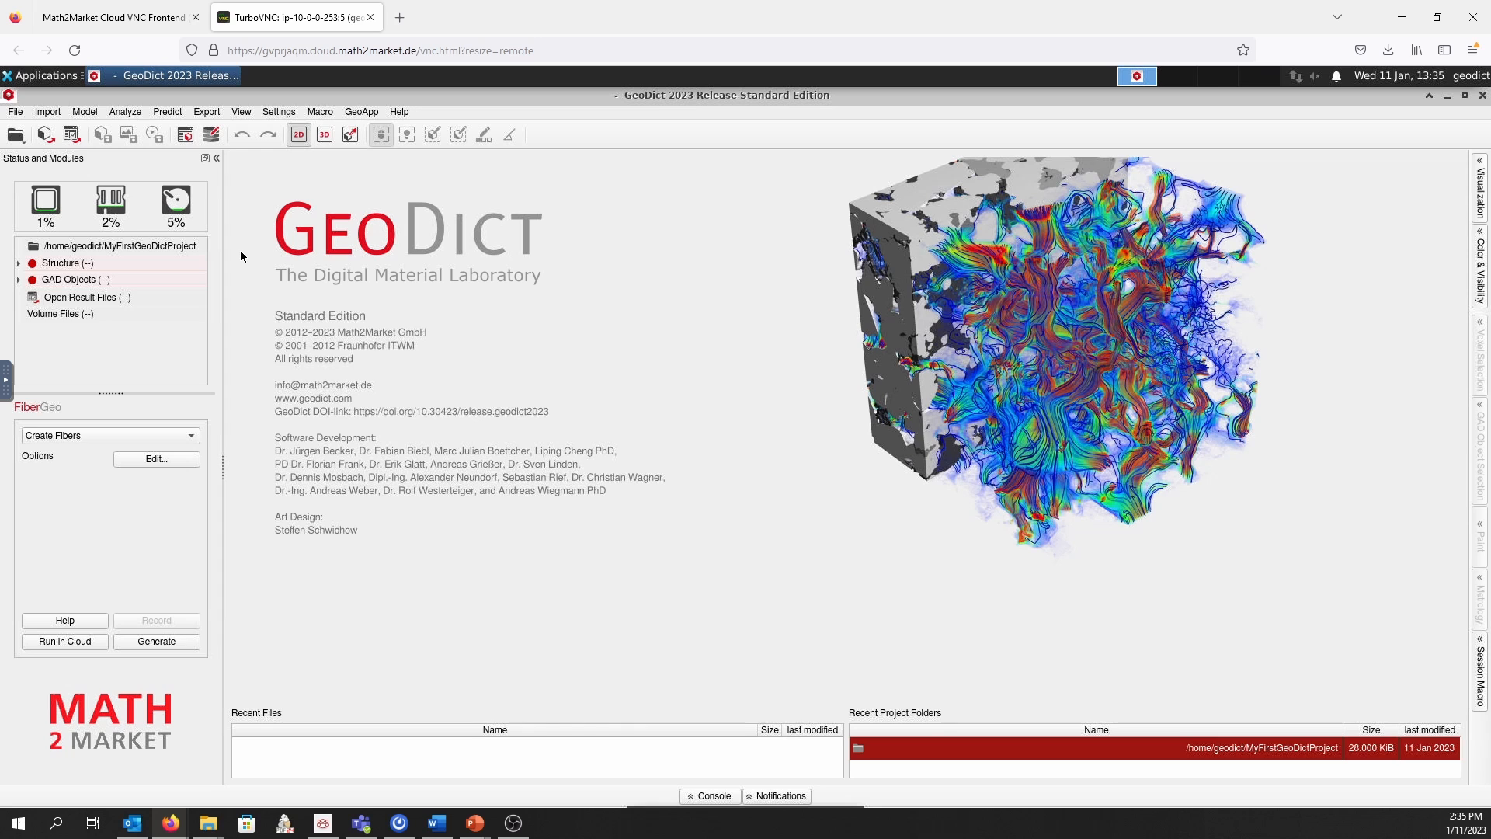
Set the project folder to the User_Data folder inside WS Filtration
{"action": "right_click", "coordinate": [163, 248]}
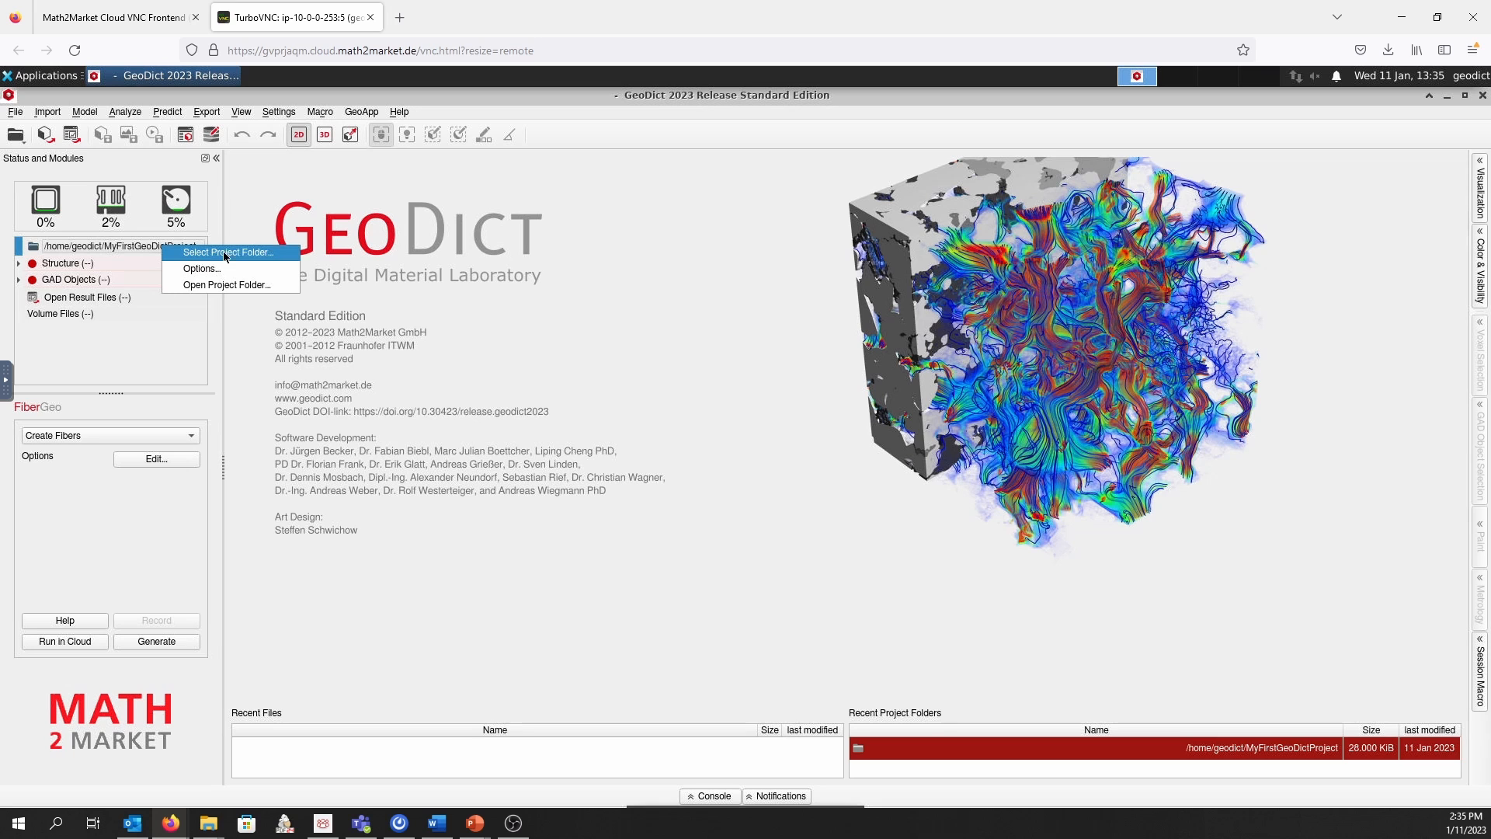
{"action": "left_click", "coordinate": [265, 253]}
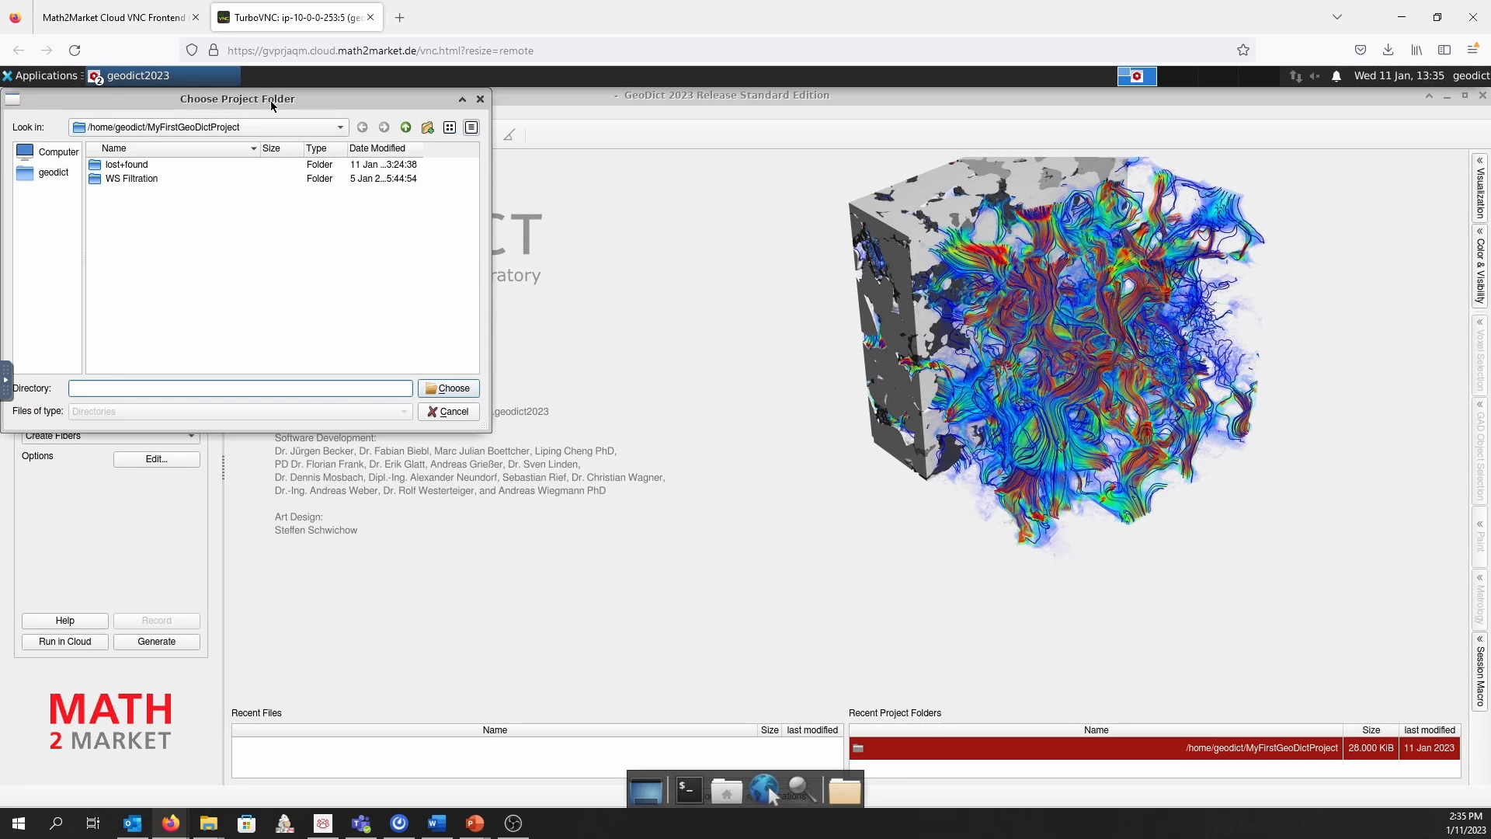
{"action": "left_click_drag", "start_coordinate": [268, 110], "coordinate": [314, 123]}
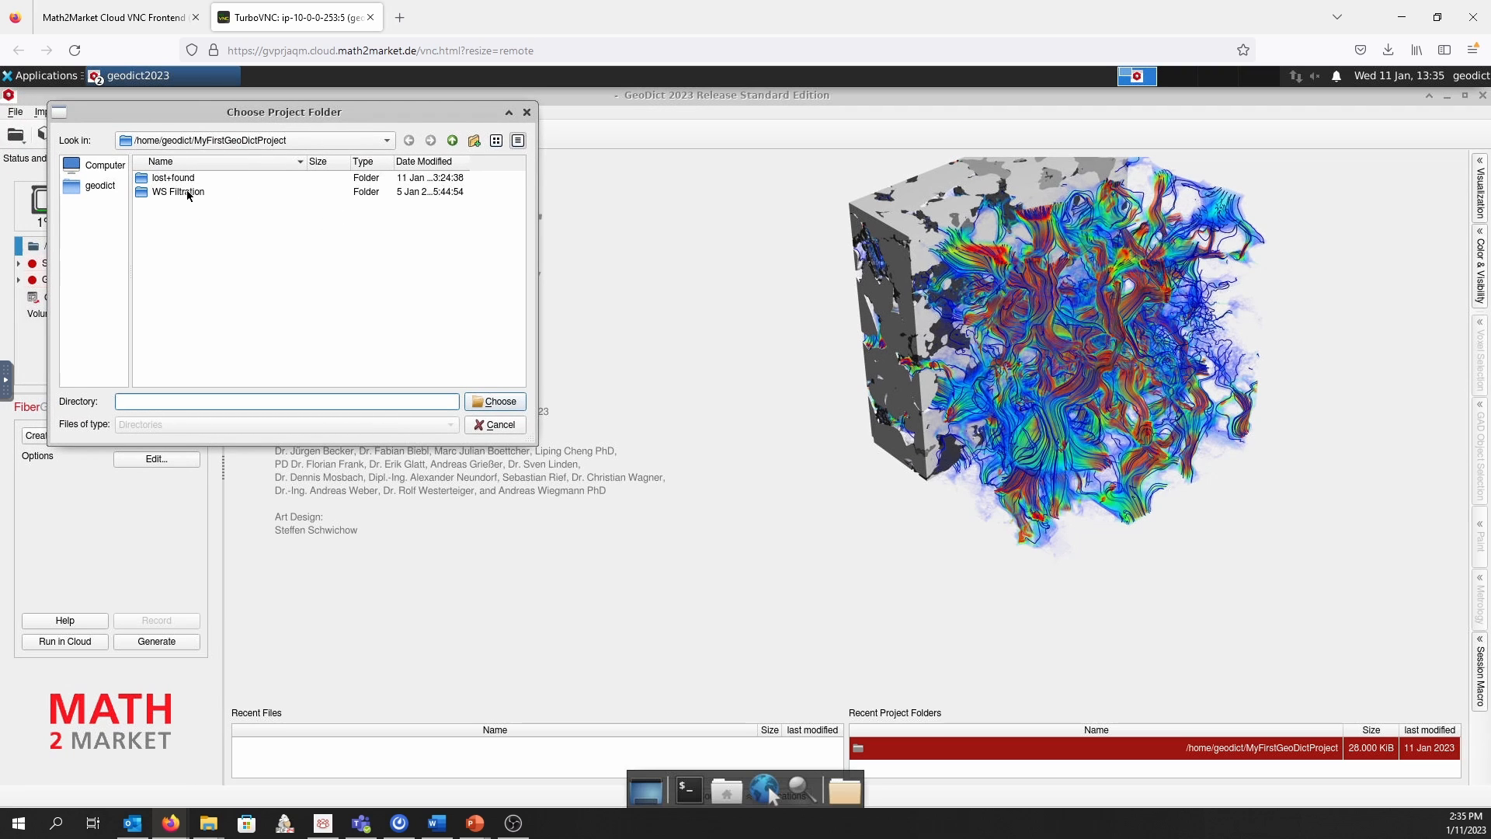
{"action": "double_click", "coordinate": [186, 193]}
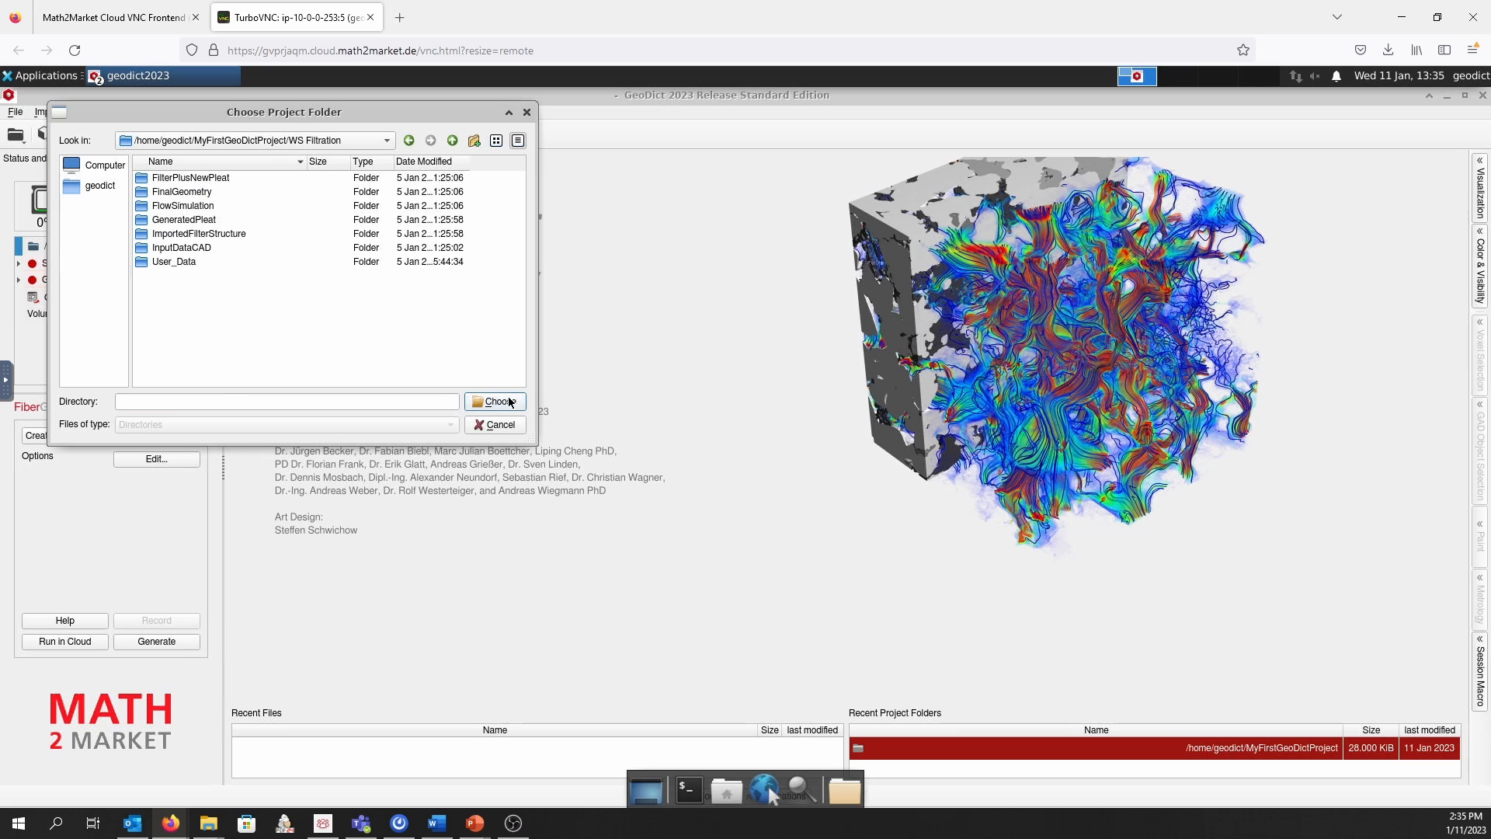
{"action": "double_click", "coordinate": [177, 262]}
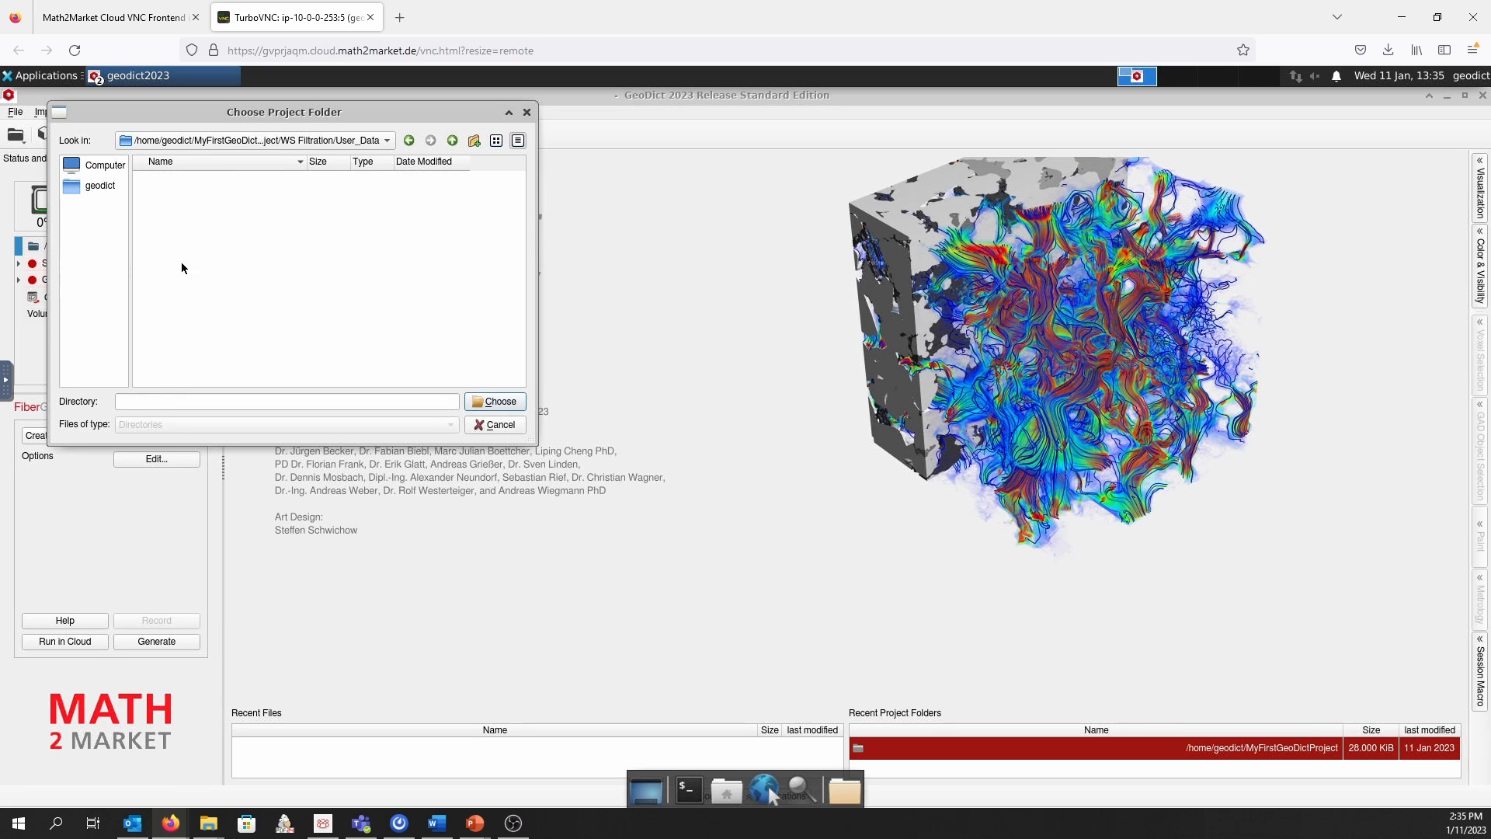
{"action": "left_click", "coordinate": [504, 403]}
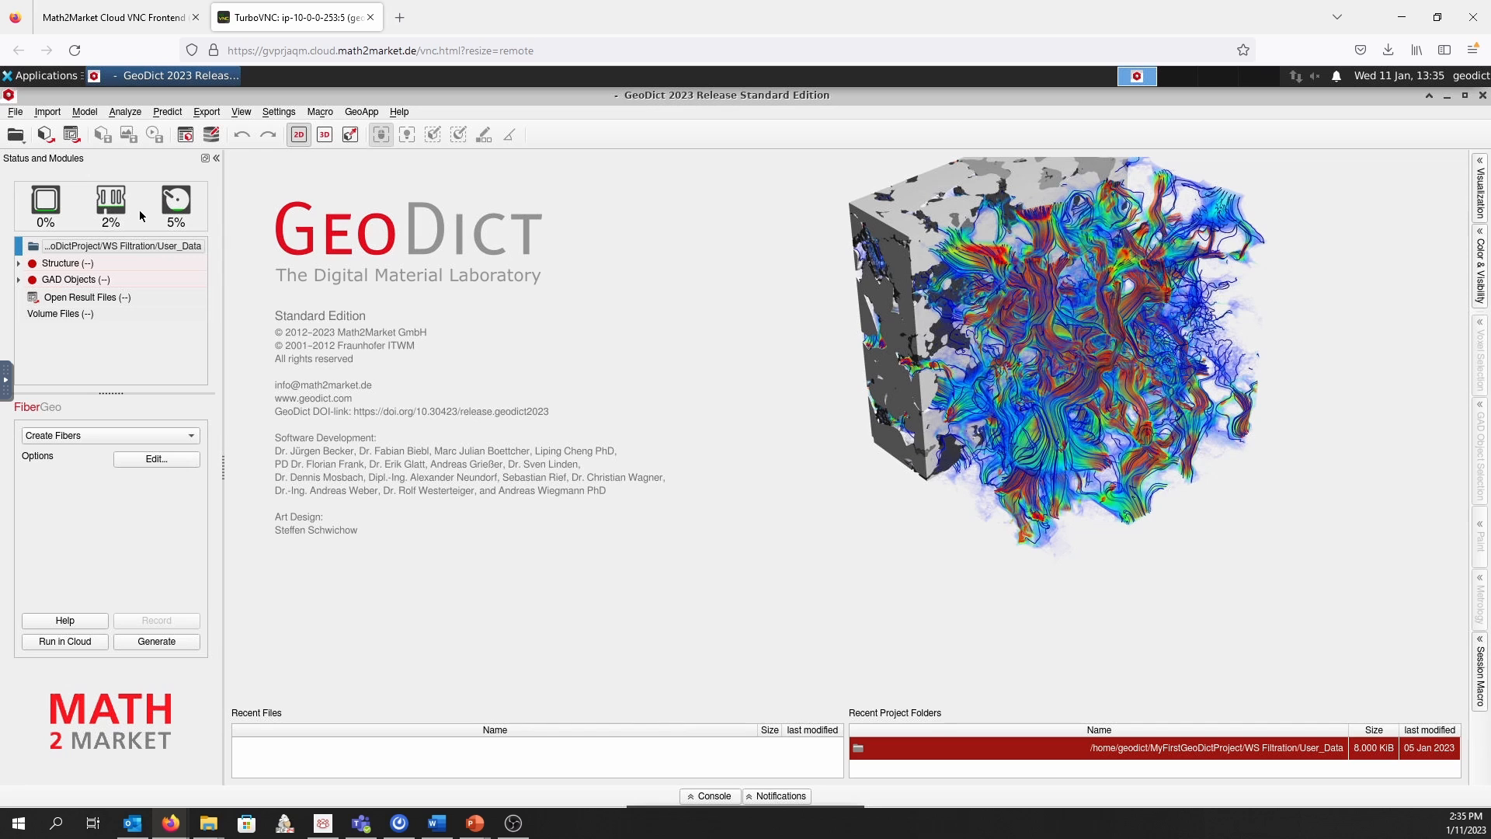
Load CADCompleteOilFilter_Workshop.001.obj from the WS Filtration/InputDataCAD folder for import with ImportGeo-CAD
{"action": "left_click", "coordinate": [50, 112]}
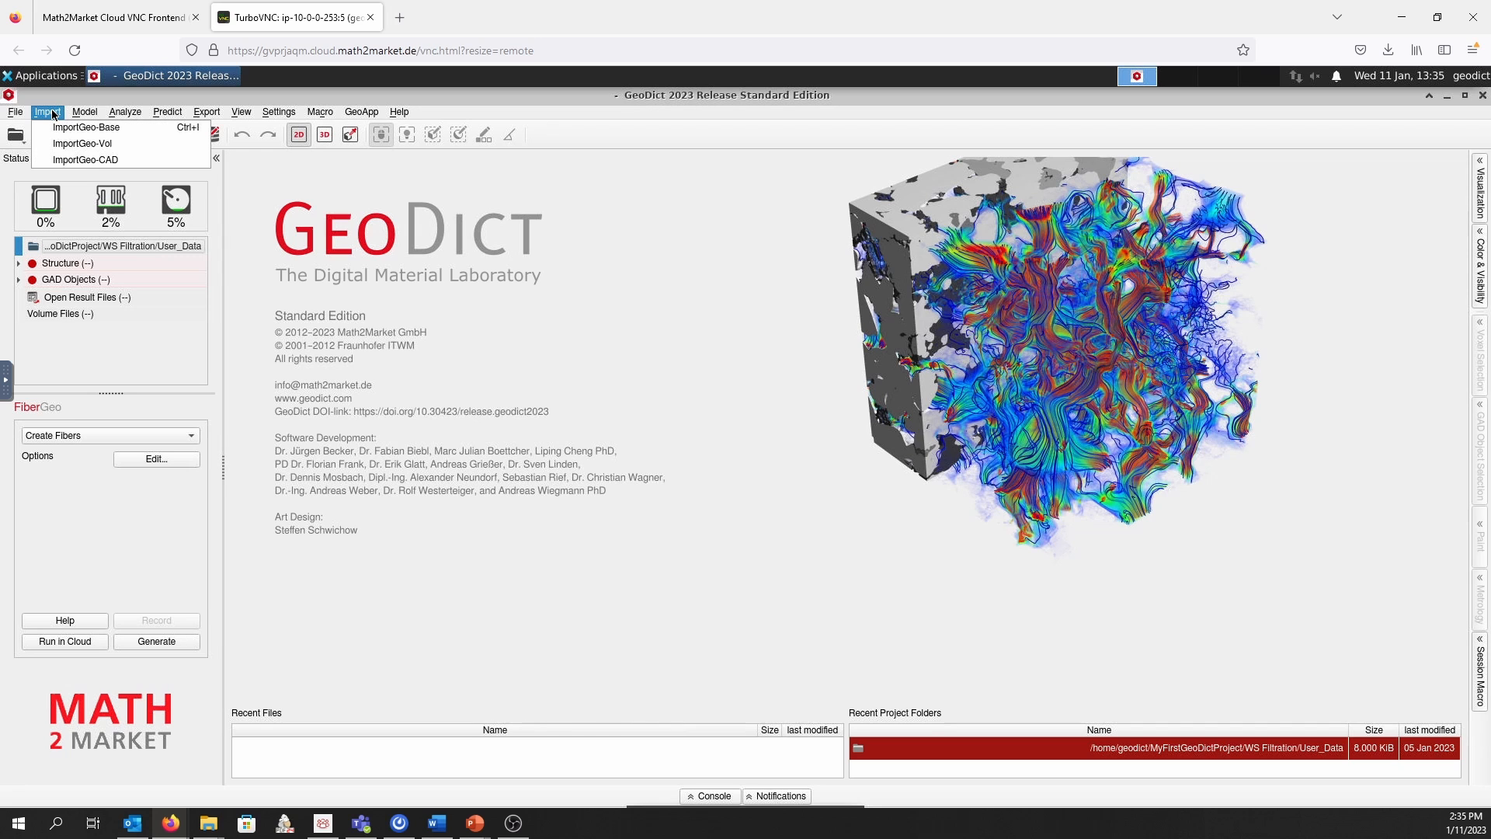
{"action": "left_click", "coordinate": [129, 161]}
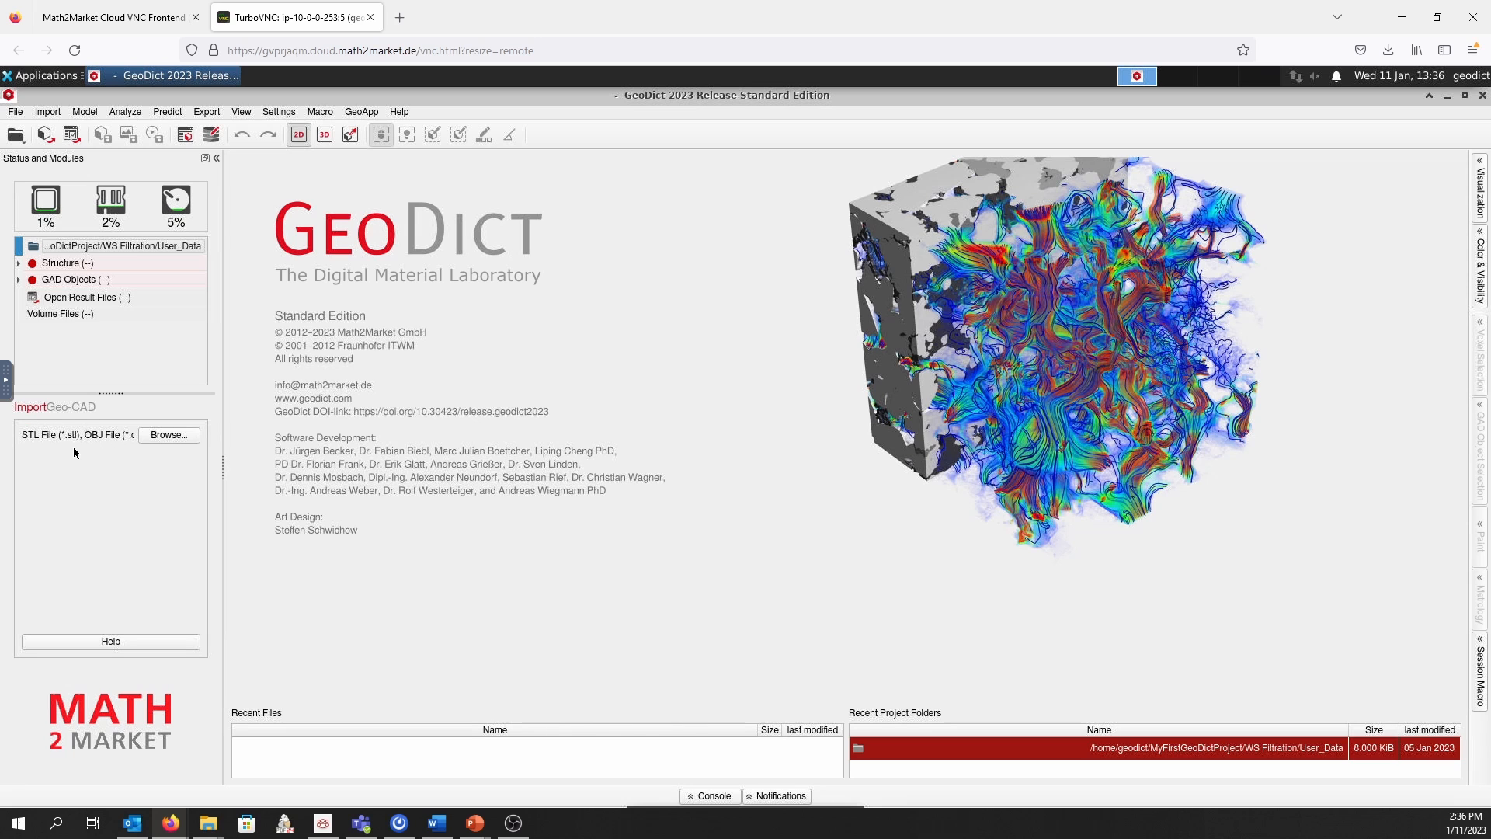
{"action": "left_click", "coordinate": [192, 436]}
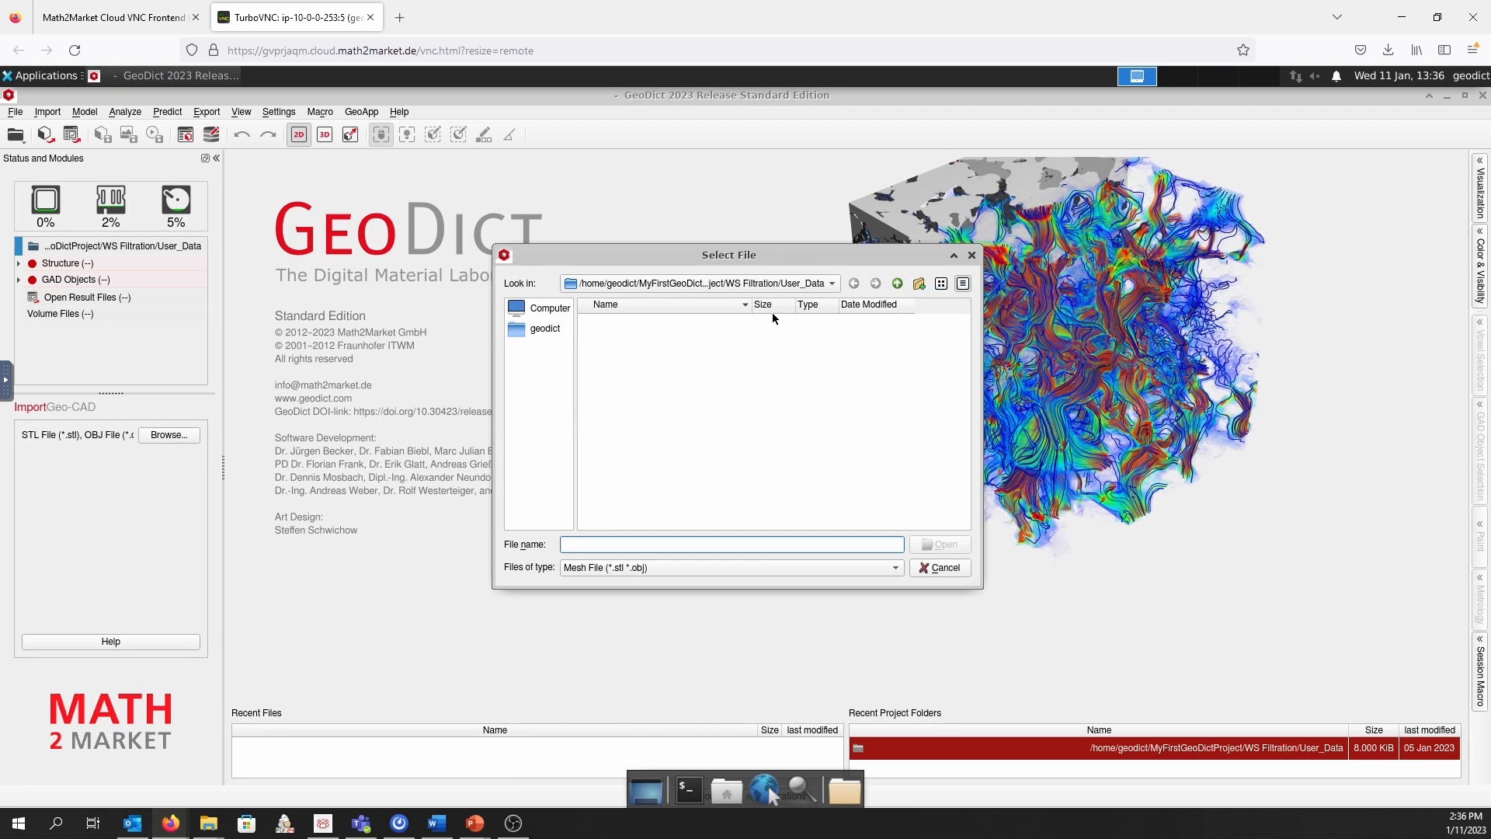
{"action": "left_click", "coordinate": [777, 289]}
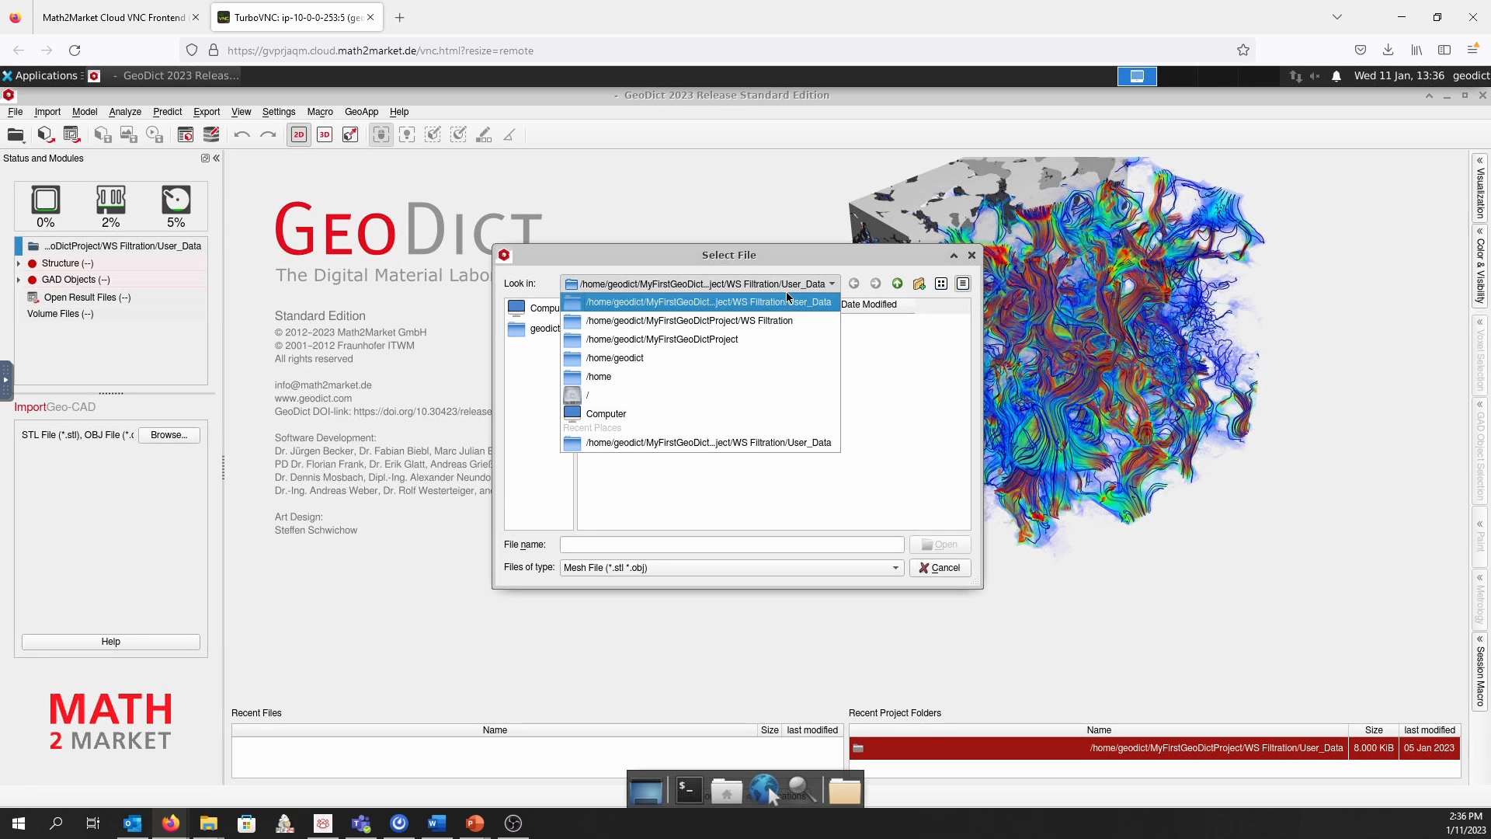
{"action": "left_click", "coordinate": [747, 321]}
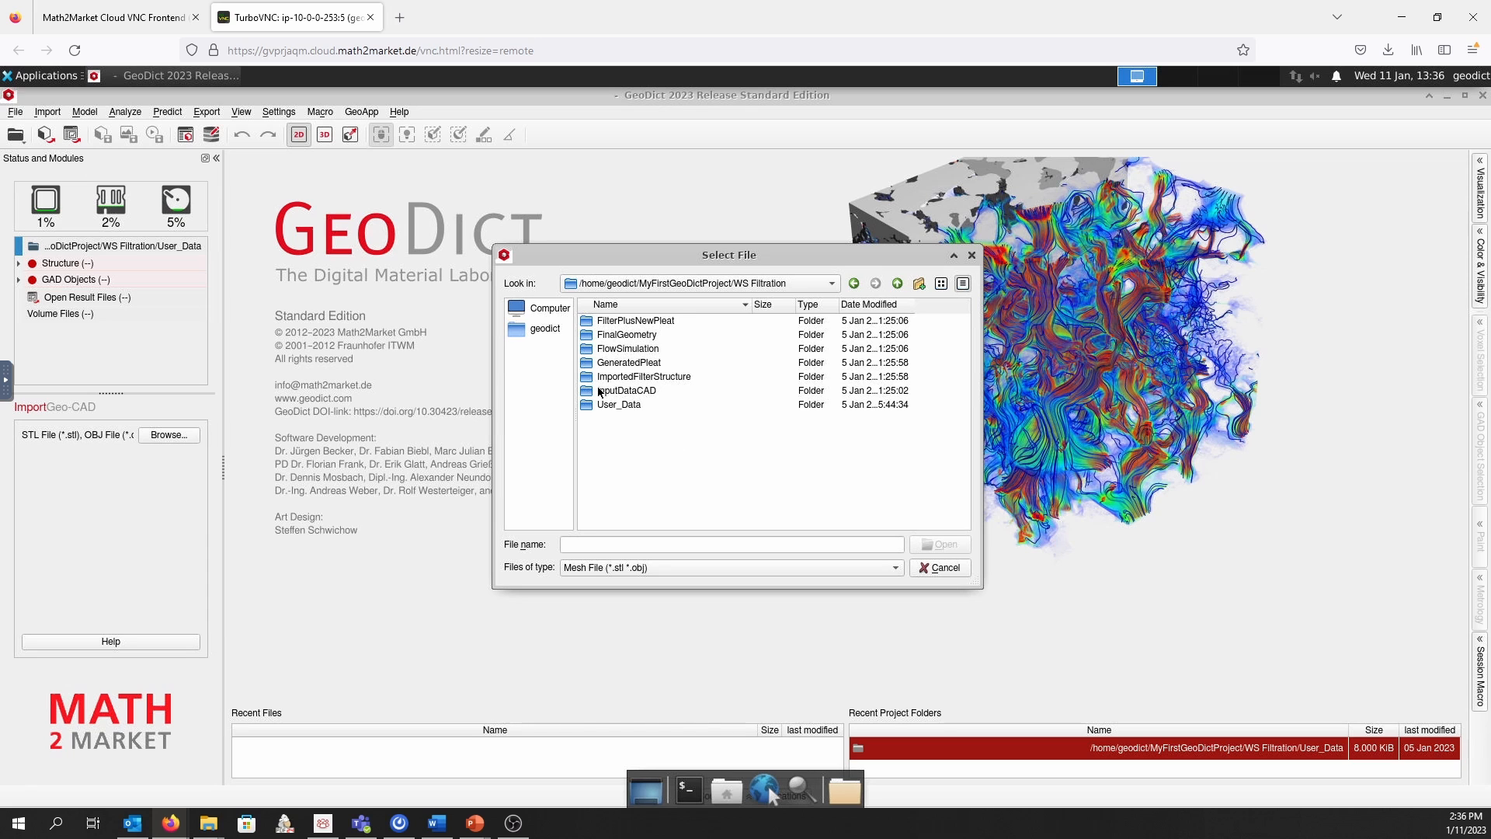
{"action": "double_click", "coordinate": [650, 391]}
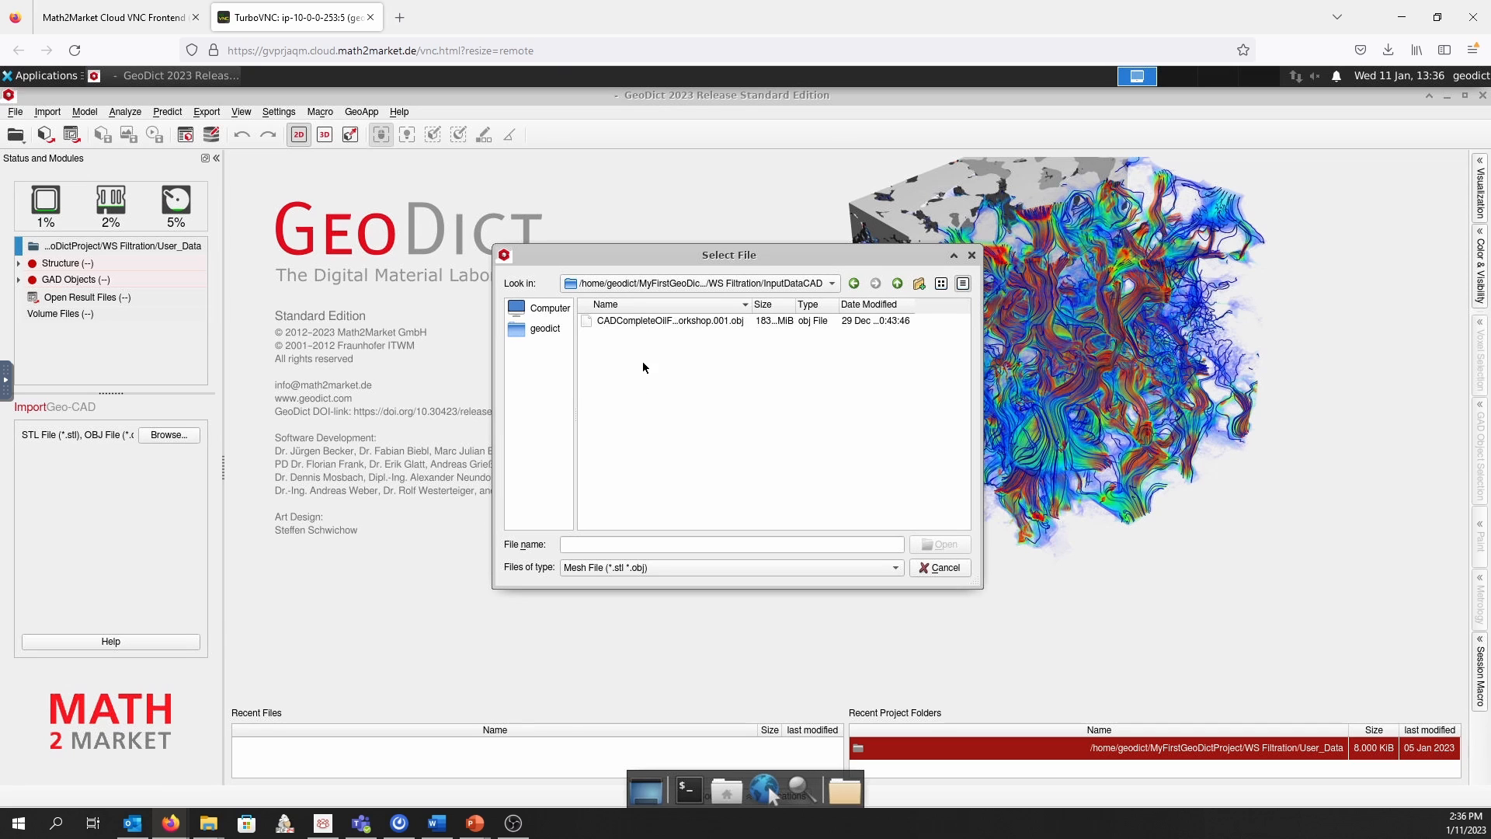
{"action": "double_click", "coordinate": [657, 322]}
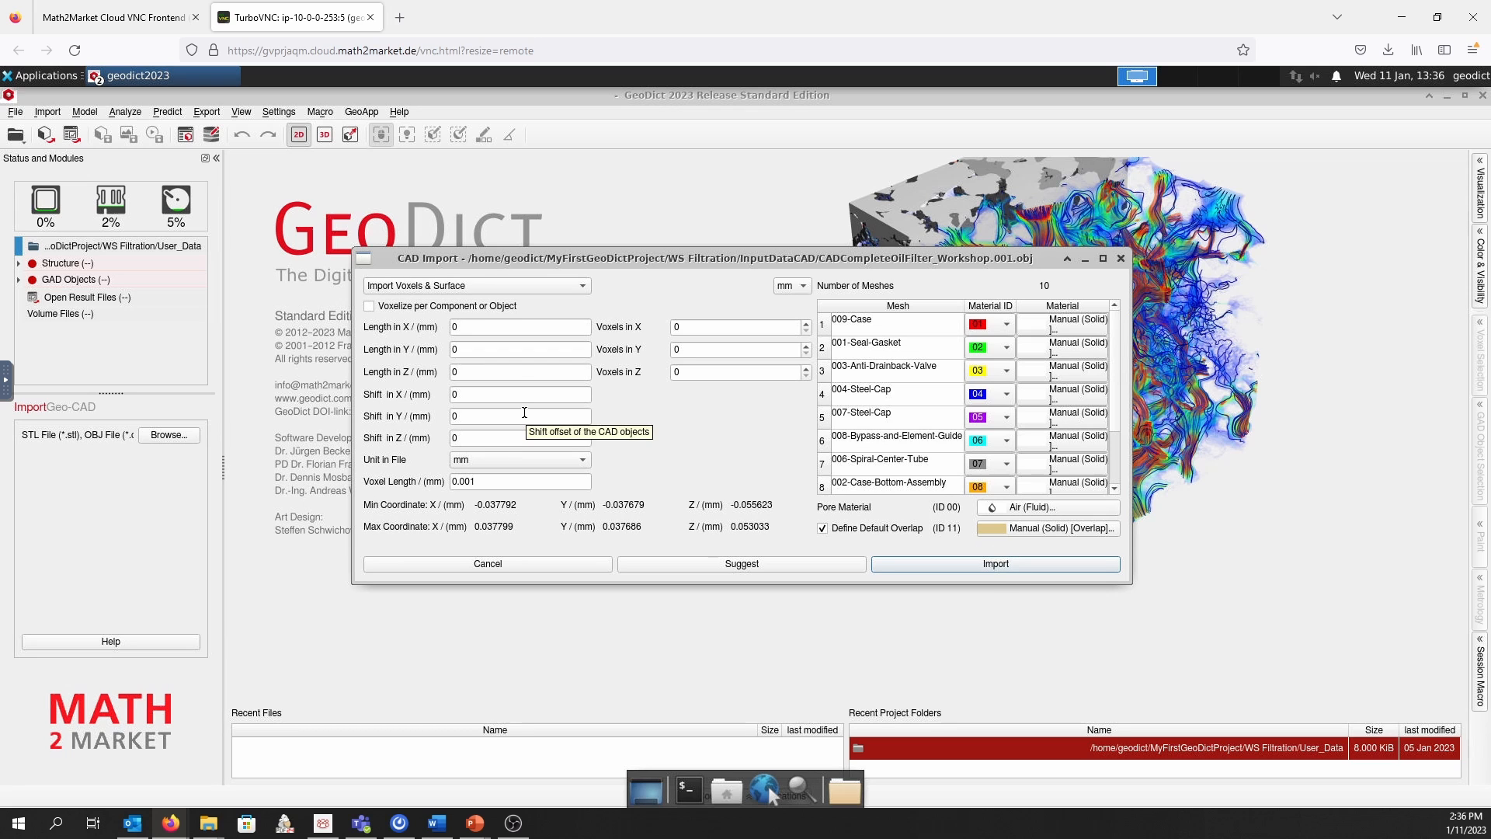
Keep the import mode at Import Voxels & Surface and set the unit in the file to m
{"action": "left_click", "coordinate": [416, 287]}
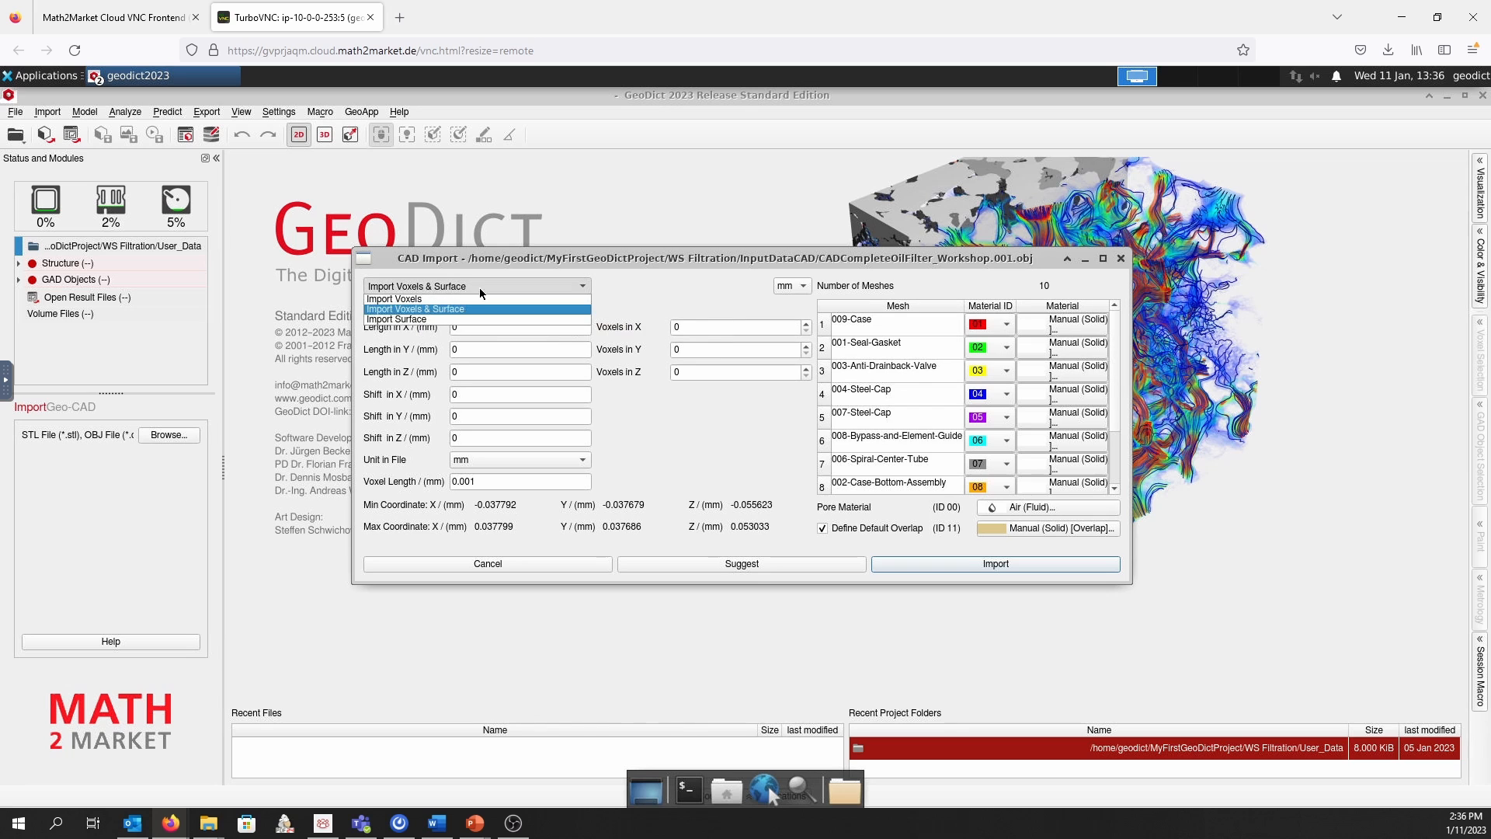
{"action": "left_click", "coordinate": [450, 287]}
{"action": "left_click", "coordinate": [450, 286]}
{"action": "left_click", "coordinate": [450, 286]}
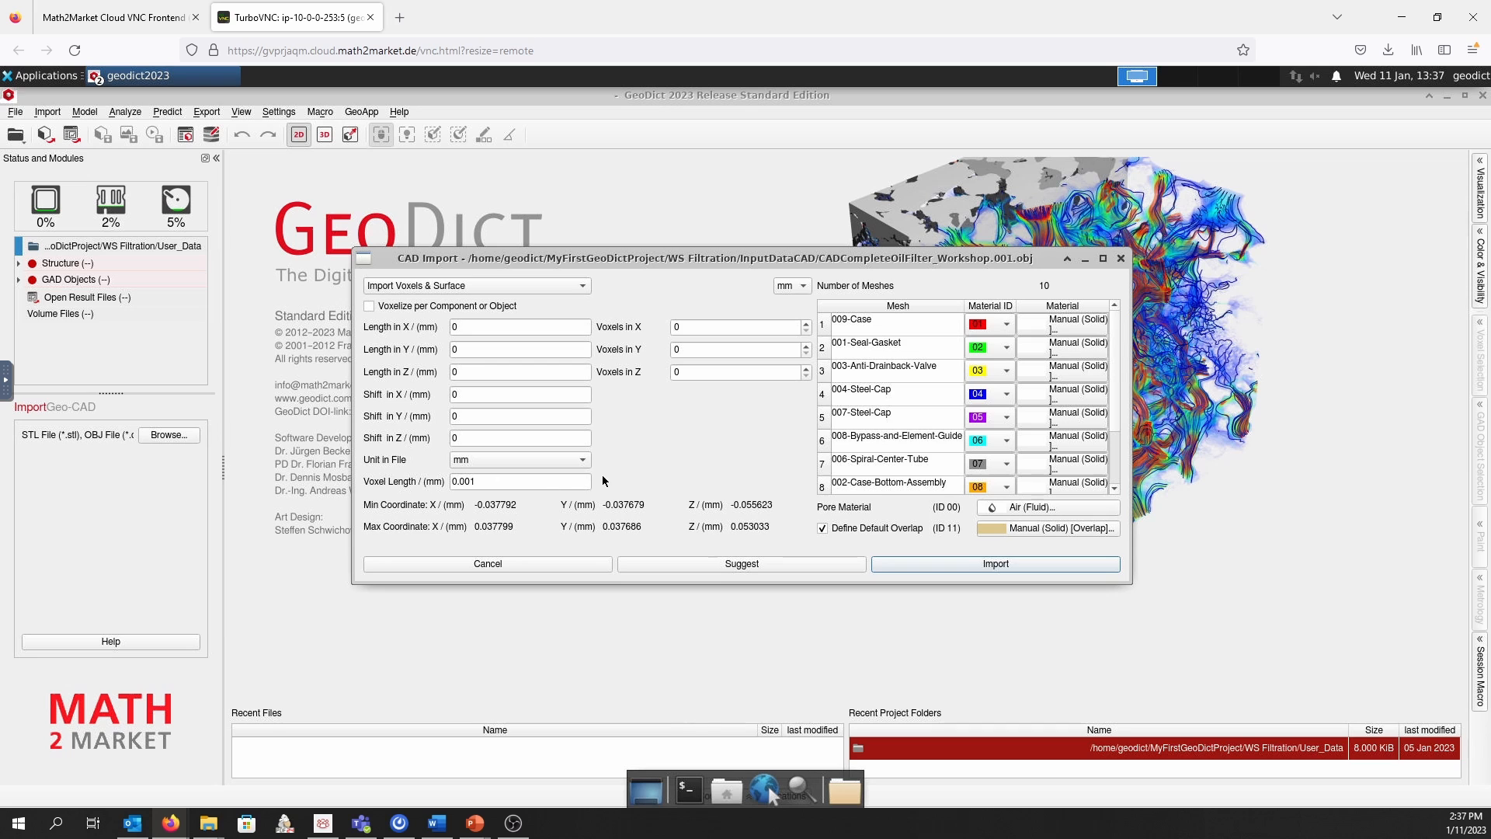
{"action": "left_click", "coordinate": [542, 458]}
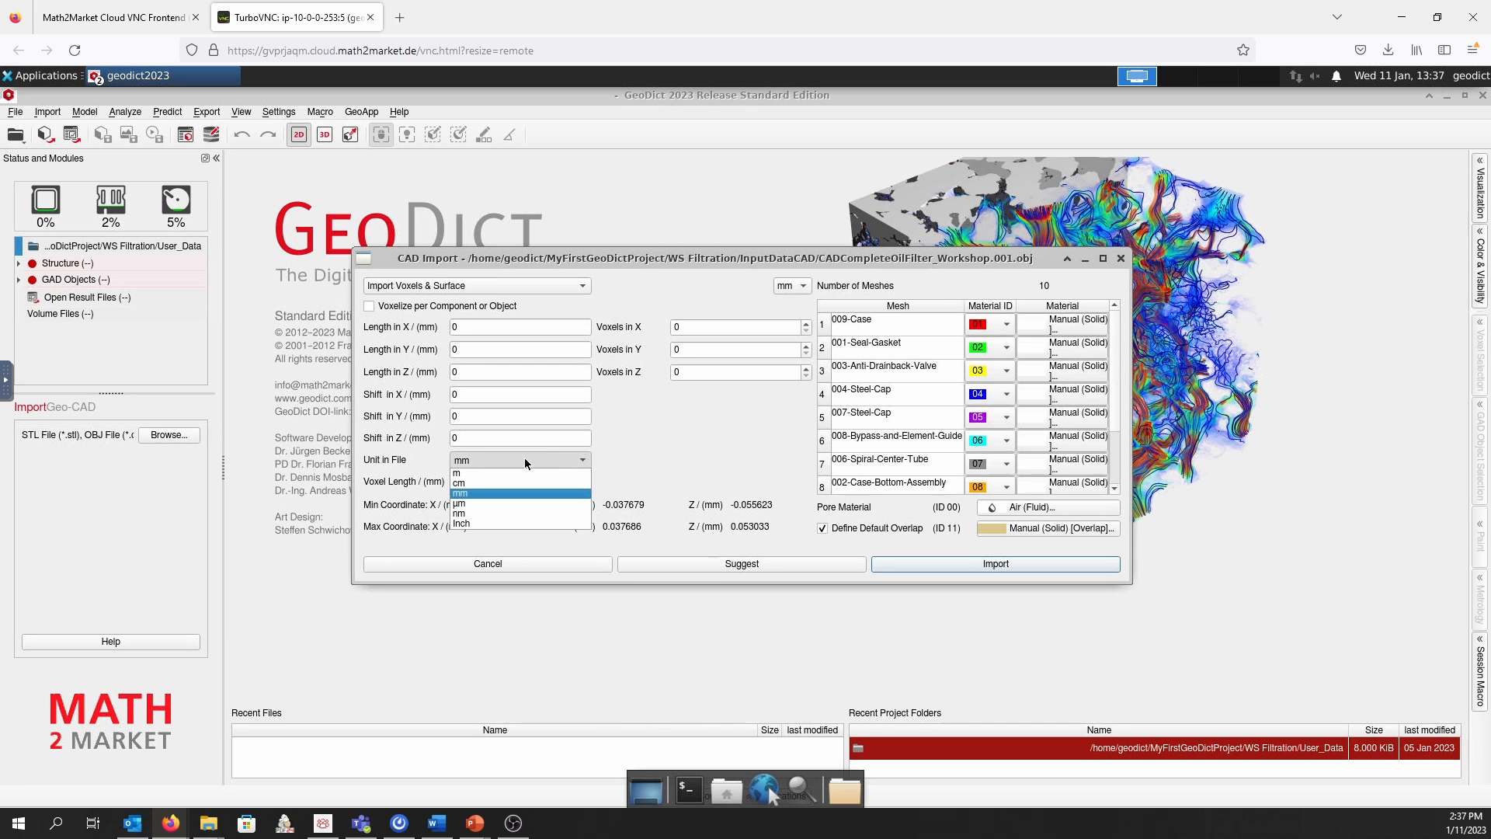
{"action": "left_click", "coordinate": [529, 472]}
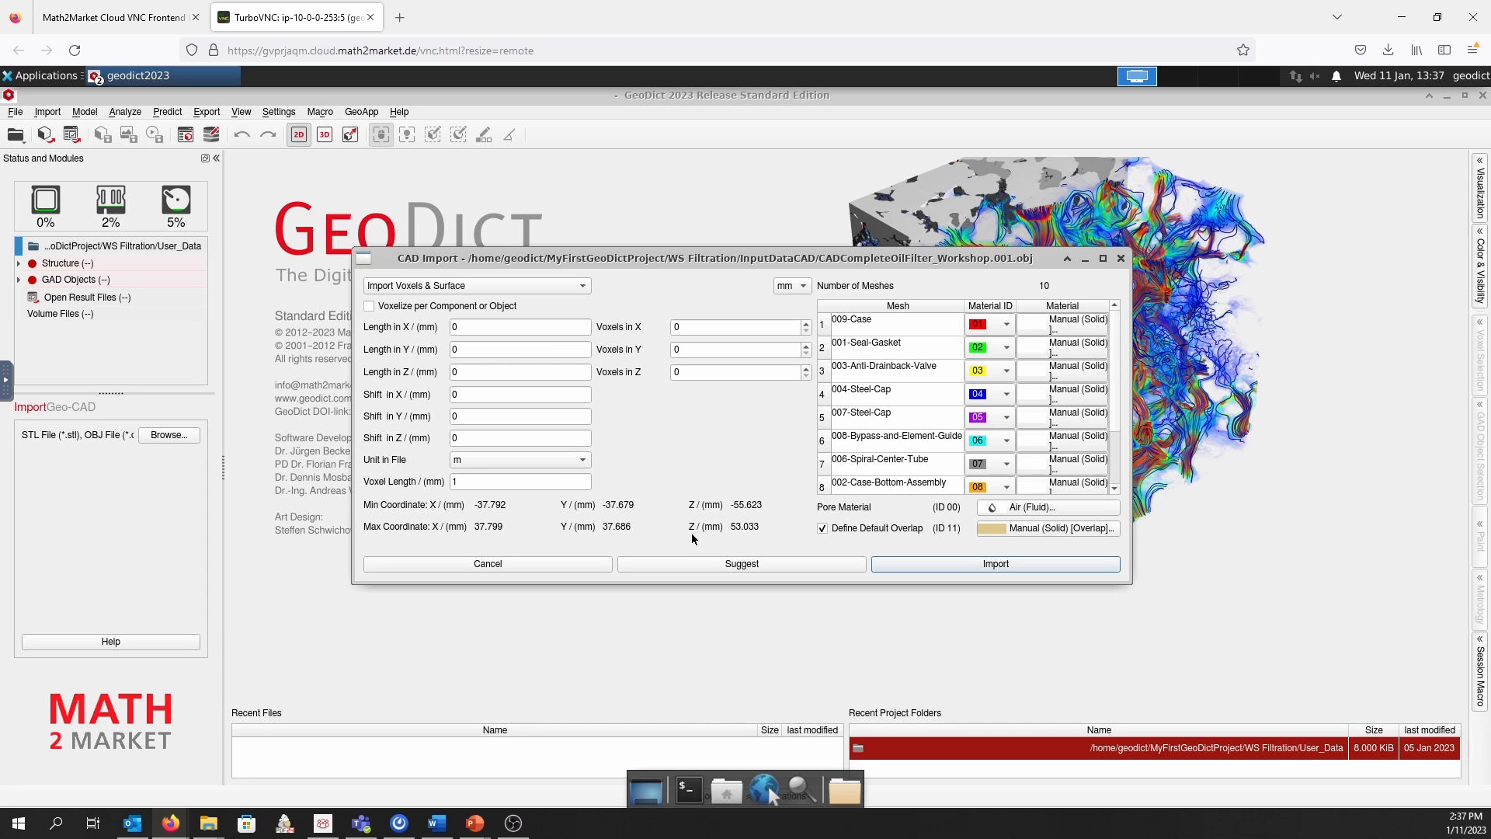
Fill in suggested domain lengths, shifts and voxel length for the import using a voxel count of 1000
{"action": "left_click", "coordinate": [770, 565]}
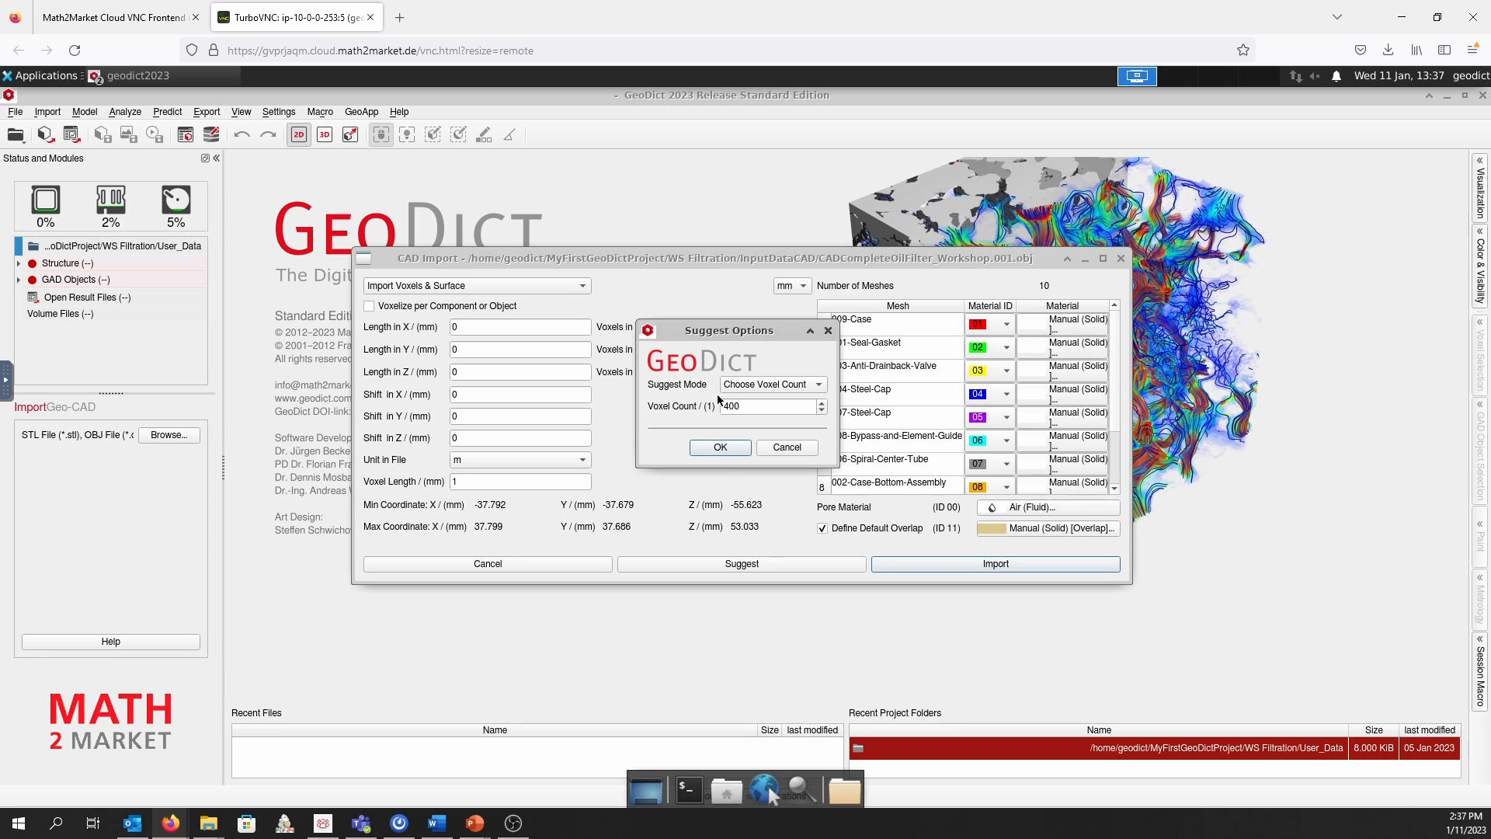
{"action": "left_click_drag", "start_coordinate": [741, 406], "coordinate": [714, 405]}
{"action": "type", "text": "1000"}
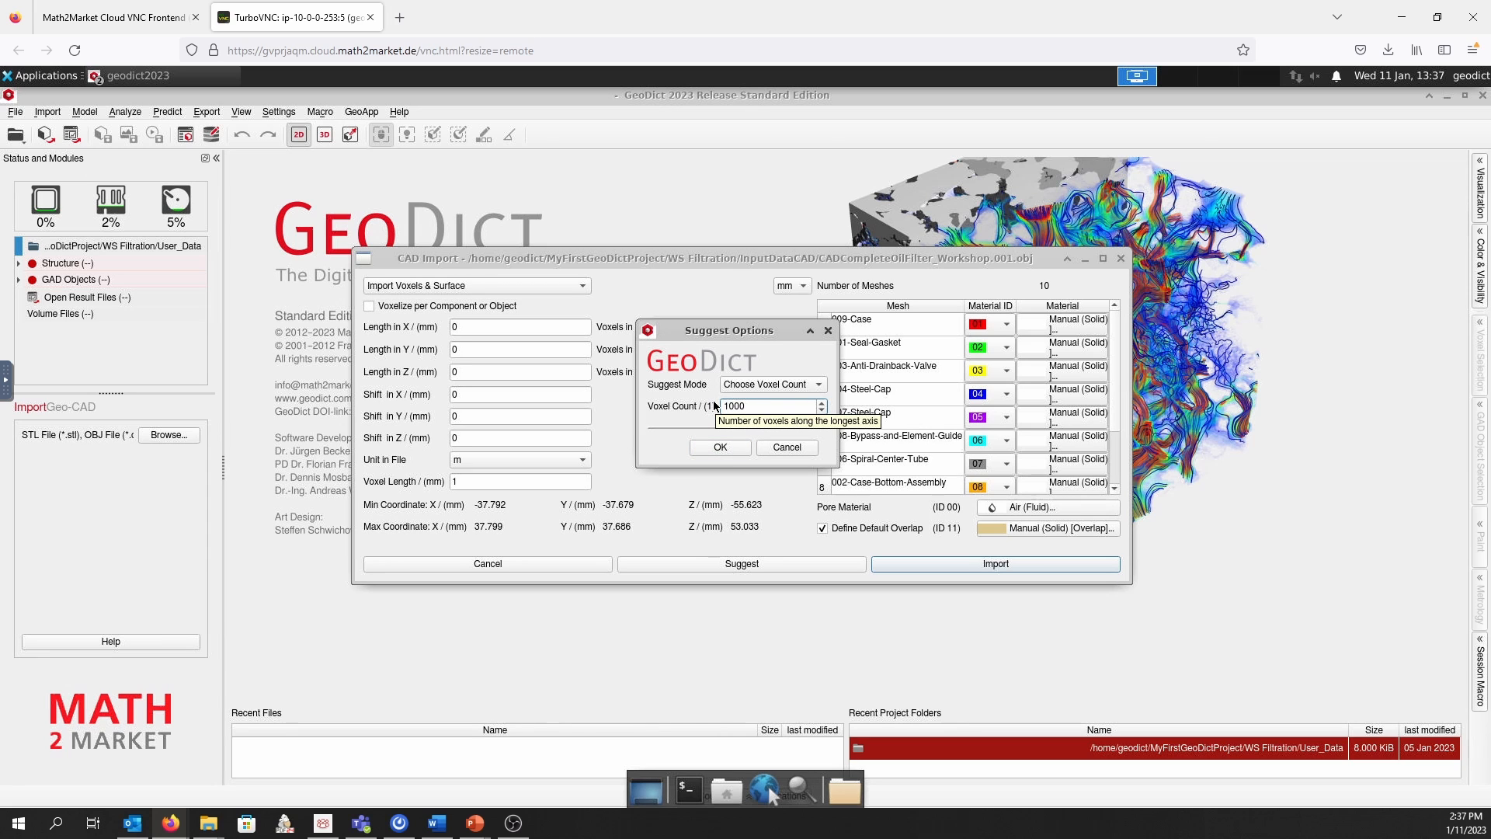
{"action": "left_click", "coordinate": [716, 448]}
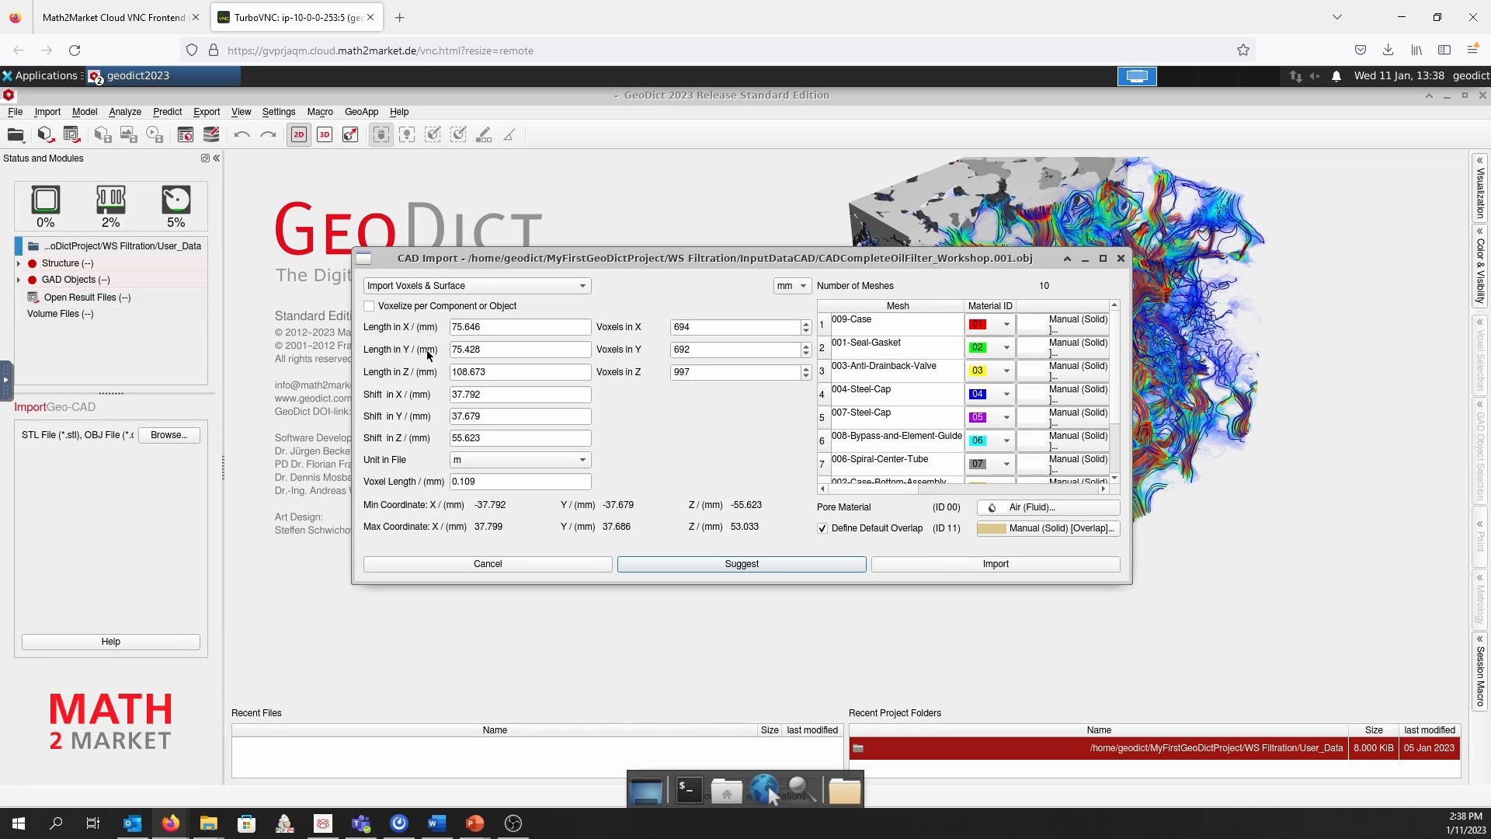
{"action": "mouse_move", "coordinate": [427, 355]}
Assign material ID 01 to the seal gasket, anti-drainback valve, both steel caps, and the bypass and element guide
{"action": "mouse_move", "coordinate": [1118, 329]}
{"action": "left_mouse_down"}
{"action": "mouse_move", "coordinate": [1122, 381]}
{"action": "mouse_move", "coordinate": [1115, 320]}
{"action": "left_mouse_up"}
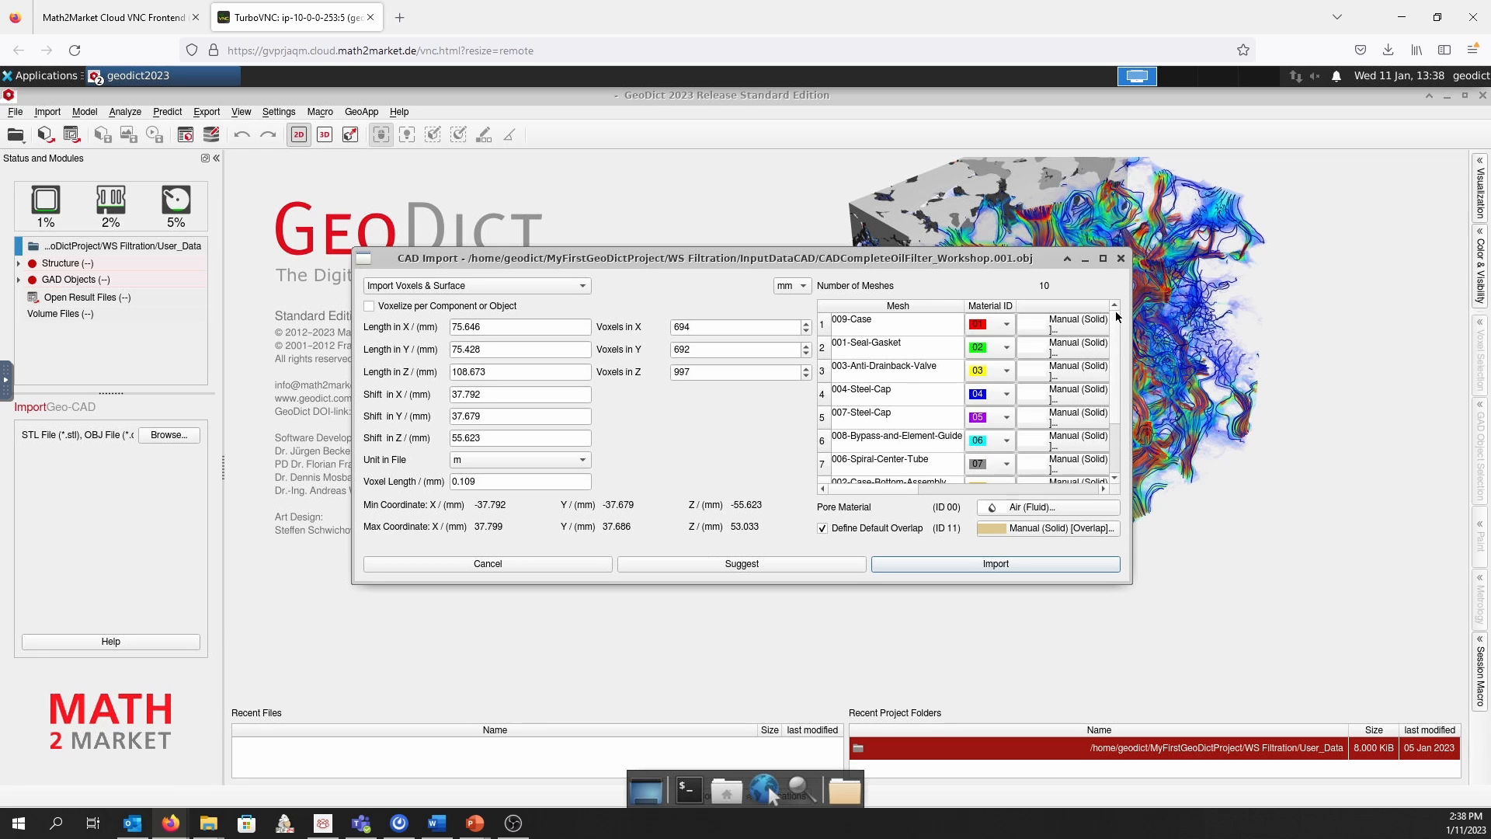
{"action": "mouse_move", "coordinate": [1118, 319]}
{"action": "left_mouse_down"}
{"action": "mouse_move", "coordinate": [1115, 397]}
{"action": "mouse_move", "coordinate": [1117, 309]}
{"action": "left_mouse_up"}
{"action": "left_click", "coordinate": [1009, 349]}
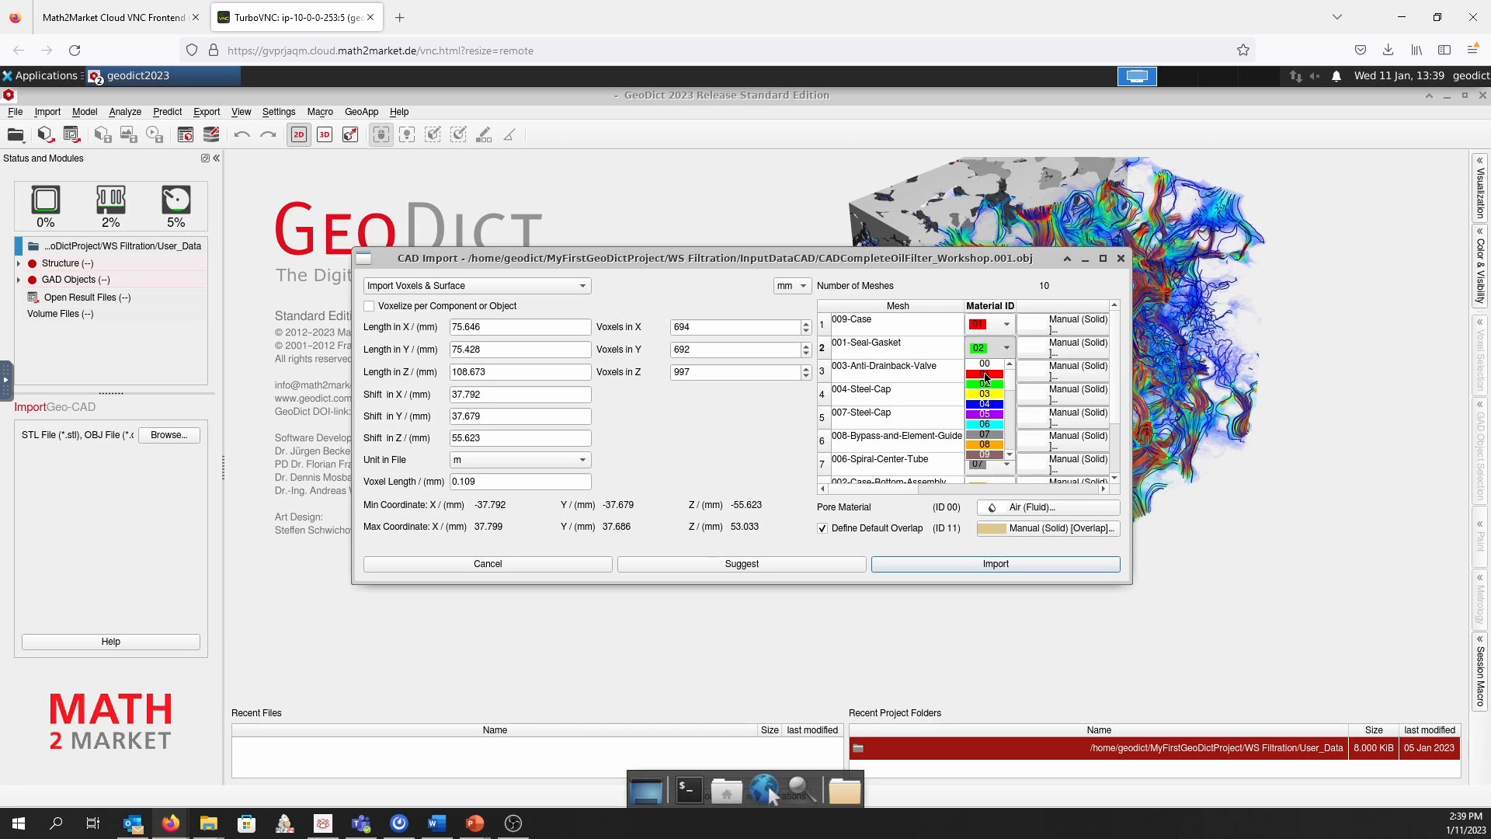
{"action": "left_click", "coordinate": [985, 374]}
{"action": "left_click", "coordinate": [1006, 371]}
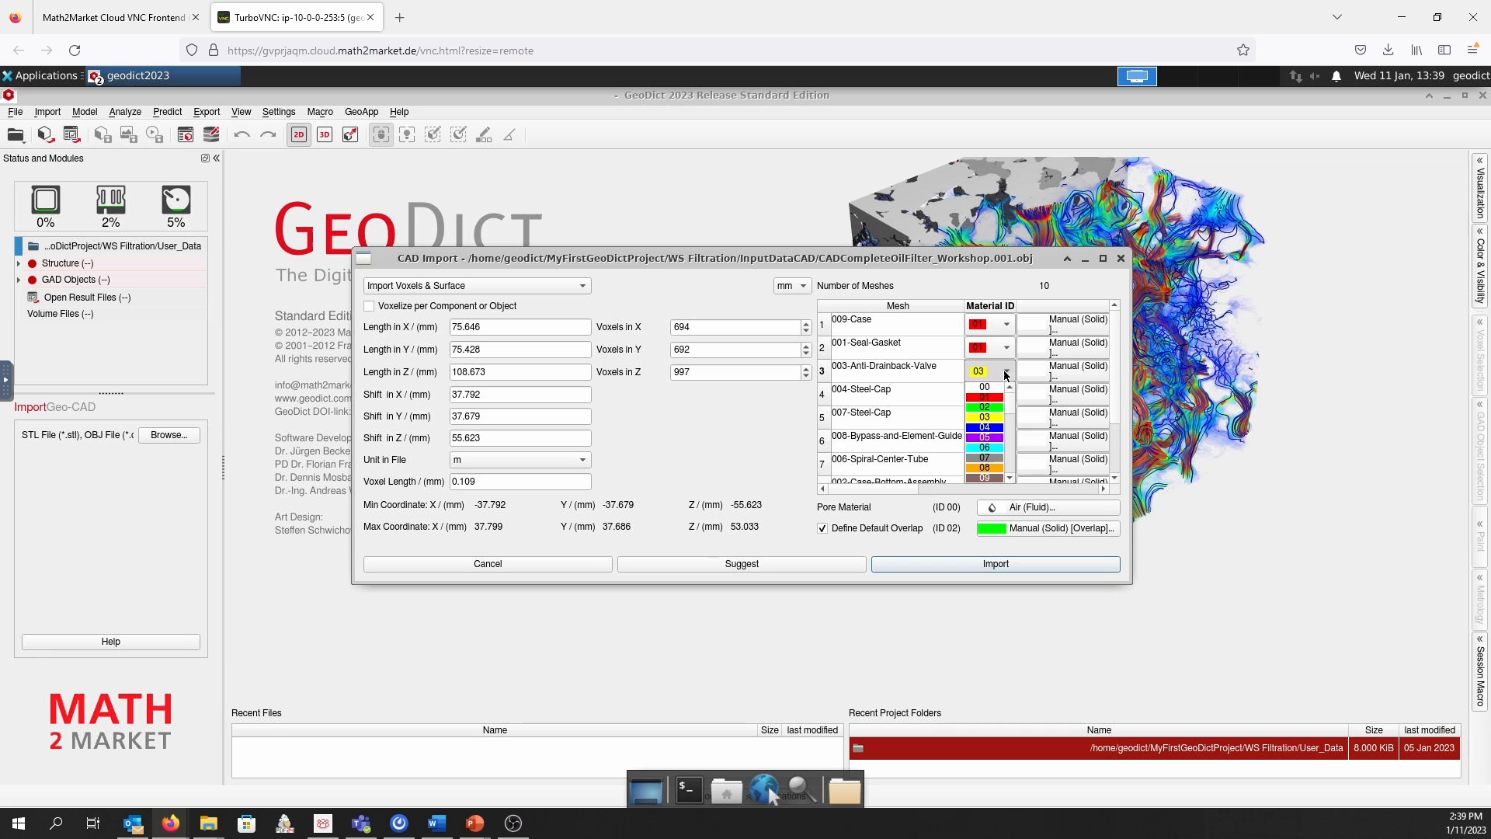
{"action": "left_click", "coordinate": [990, 397]}
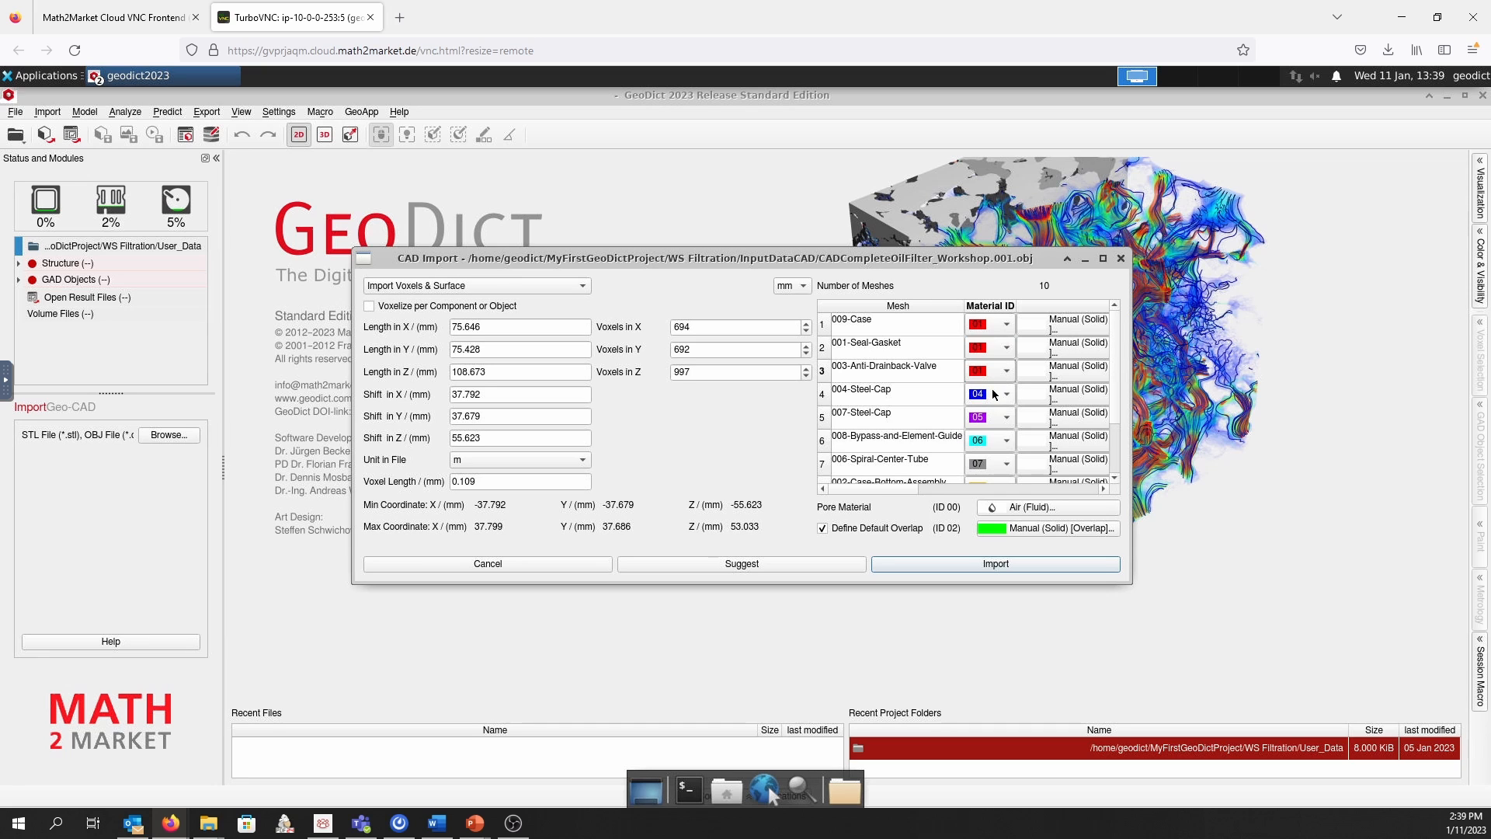
{"action": "left_click", "coordinate": [993, 394]}
{"action": "left_click", "coordinate": [991, 421]}
{"action": "left_click", "coordinate": [1002, 419]}
{"action": "left_click", "coordinate": [996, 447]}
{"action": "left_click", "coordinate": [1004, 442]}
{"action": "left_click", "coordinate": [994, 468]}
Assign material ID 01 to the spiral center tube, case bottom assembly and inlet channels, and ID 02 to the filter media
{"action": "left_click_drag", "start_coordinate": [1115, 388], "coordinate": [1120, 447]}
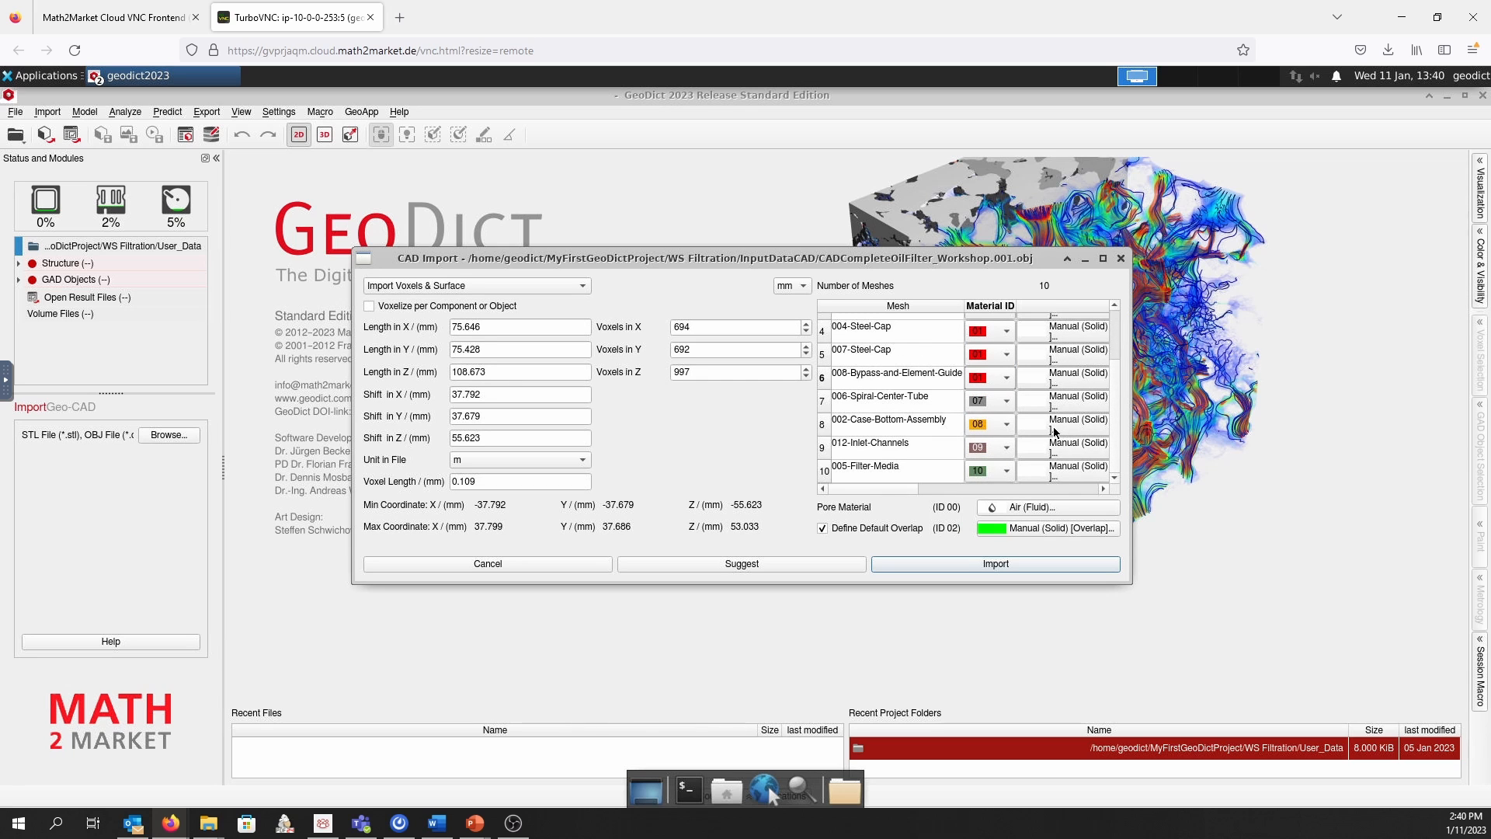
{"action": "left_click", "coordinate": [1009, 403]}
{"action": "left_click", "coordinate": [995, 428]}
{"action": "left_click", "coordinate": [994, 421]}
{"action": "left_click", "coordinate": [995, 452]}
{"action": "left_click", "coordinate": [996, 449]}
{"action": "left_click", "coordinate": [997, 475]}
{"action": "left_click", "coordinate": [992, 474]}
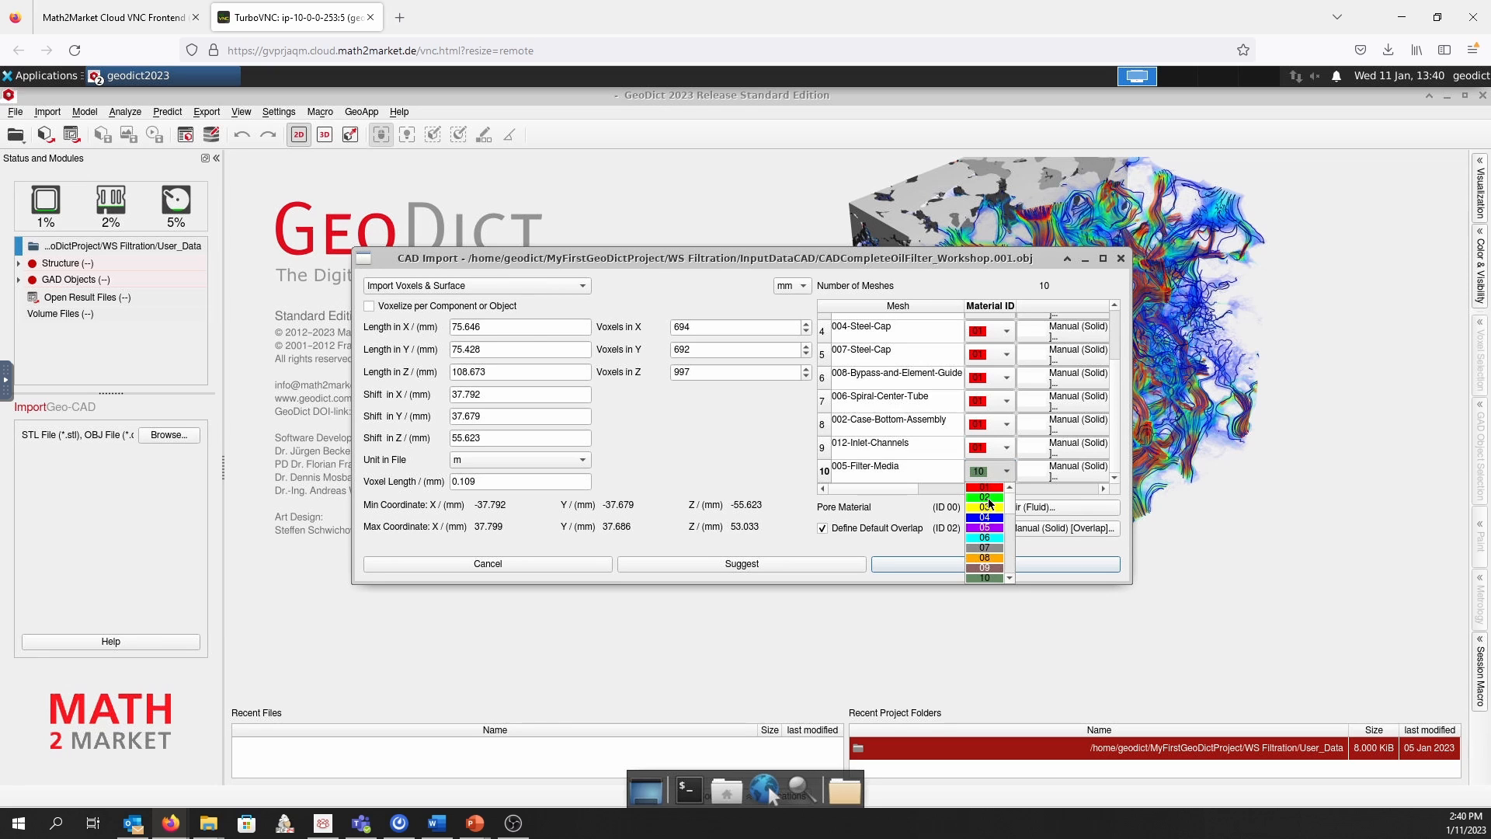
{"action": "left_click", "coordinate": [990, 498]}
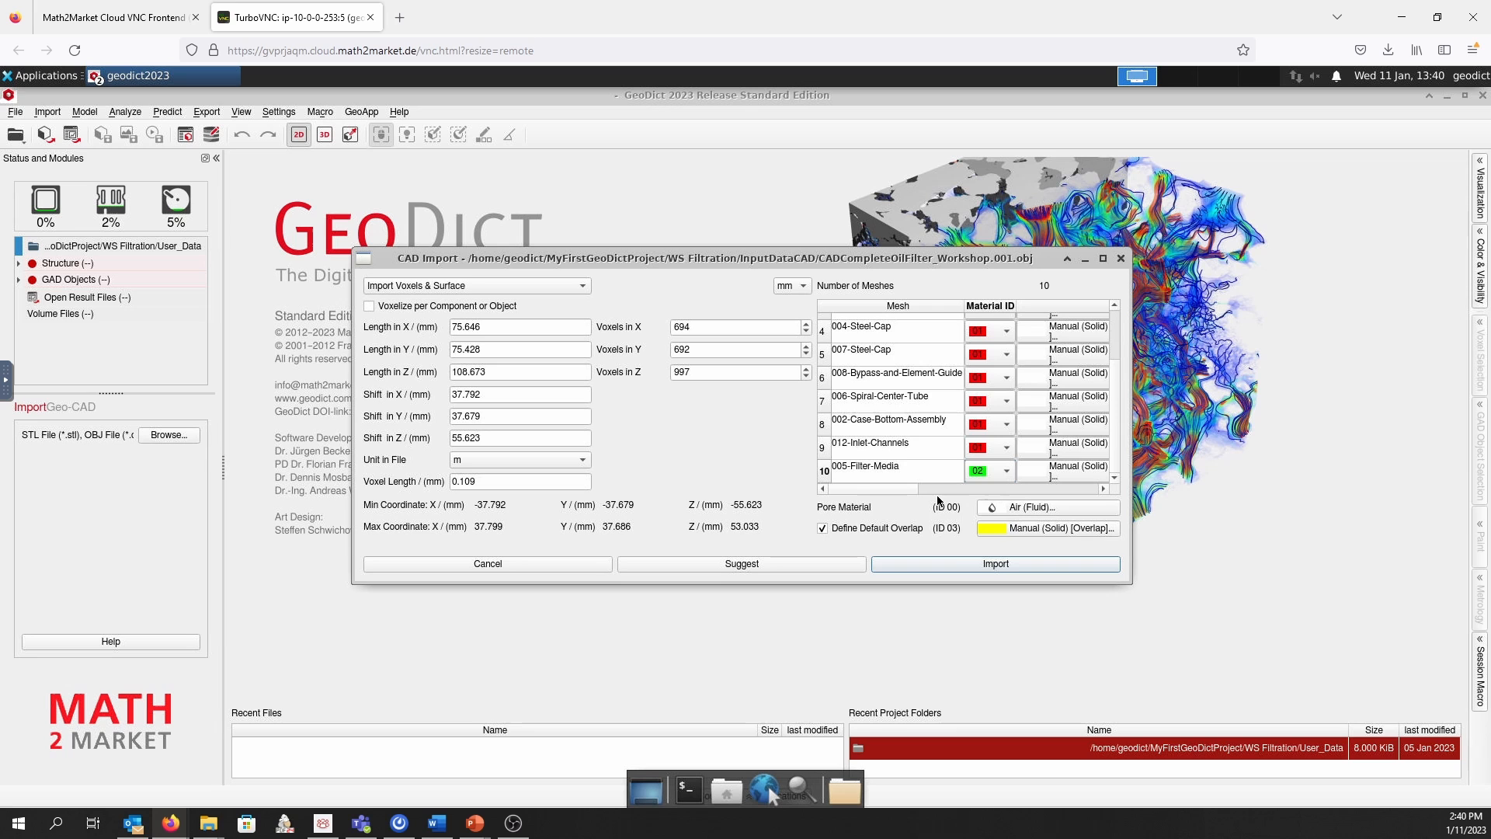
Set the pore material (ID 00) of the CAD import to the fluid Oil
{"action": "left_click", "coordinate": [1037, 509]}
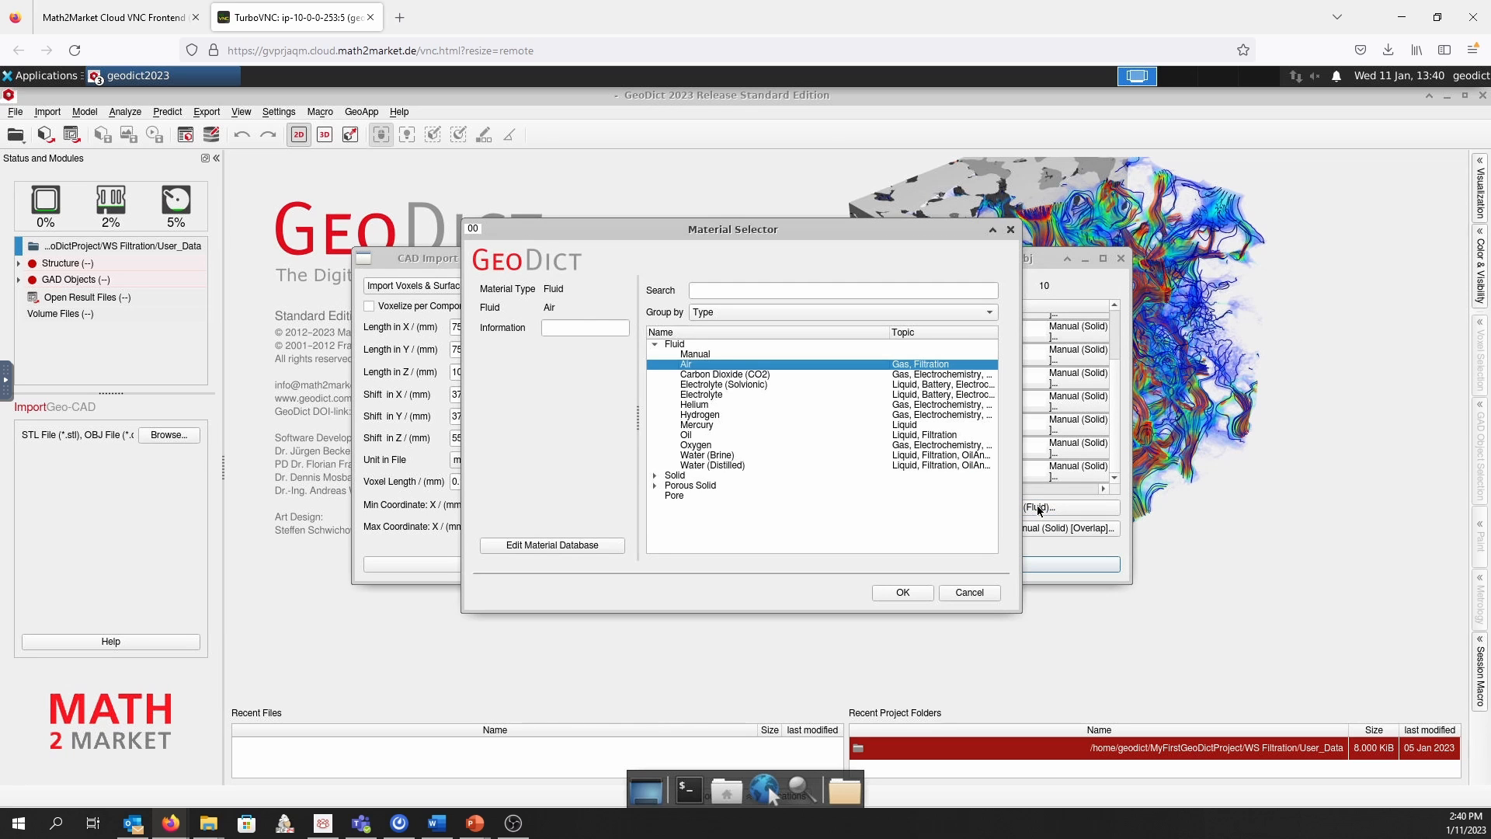
{"action": "left_click", "coordinate": [684, 435]}
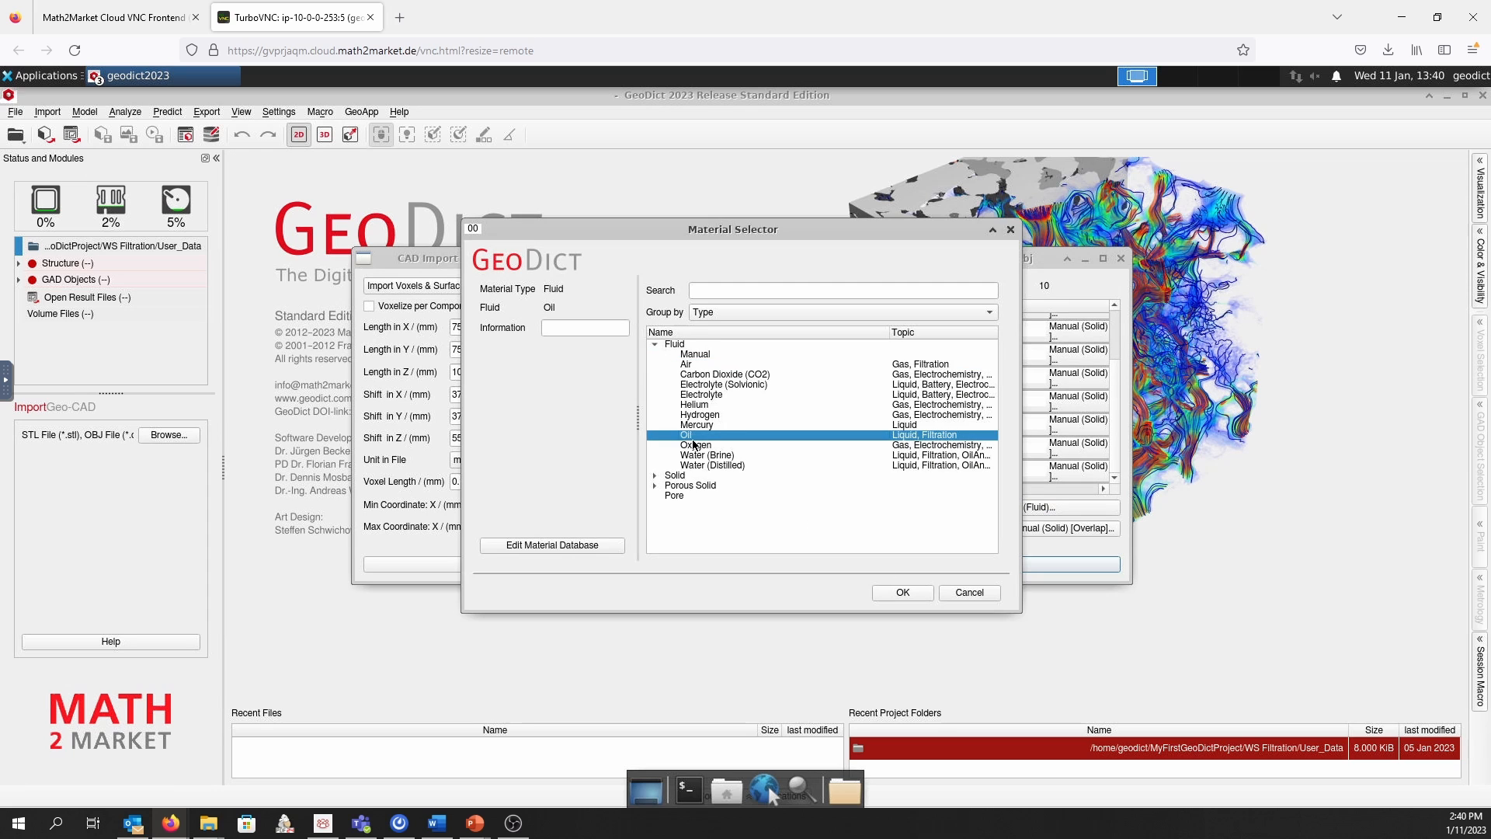
{"action": "left_click", "coordinate": [903, 592]}
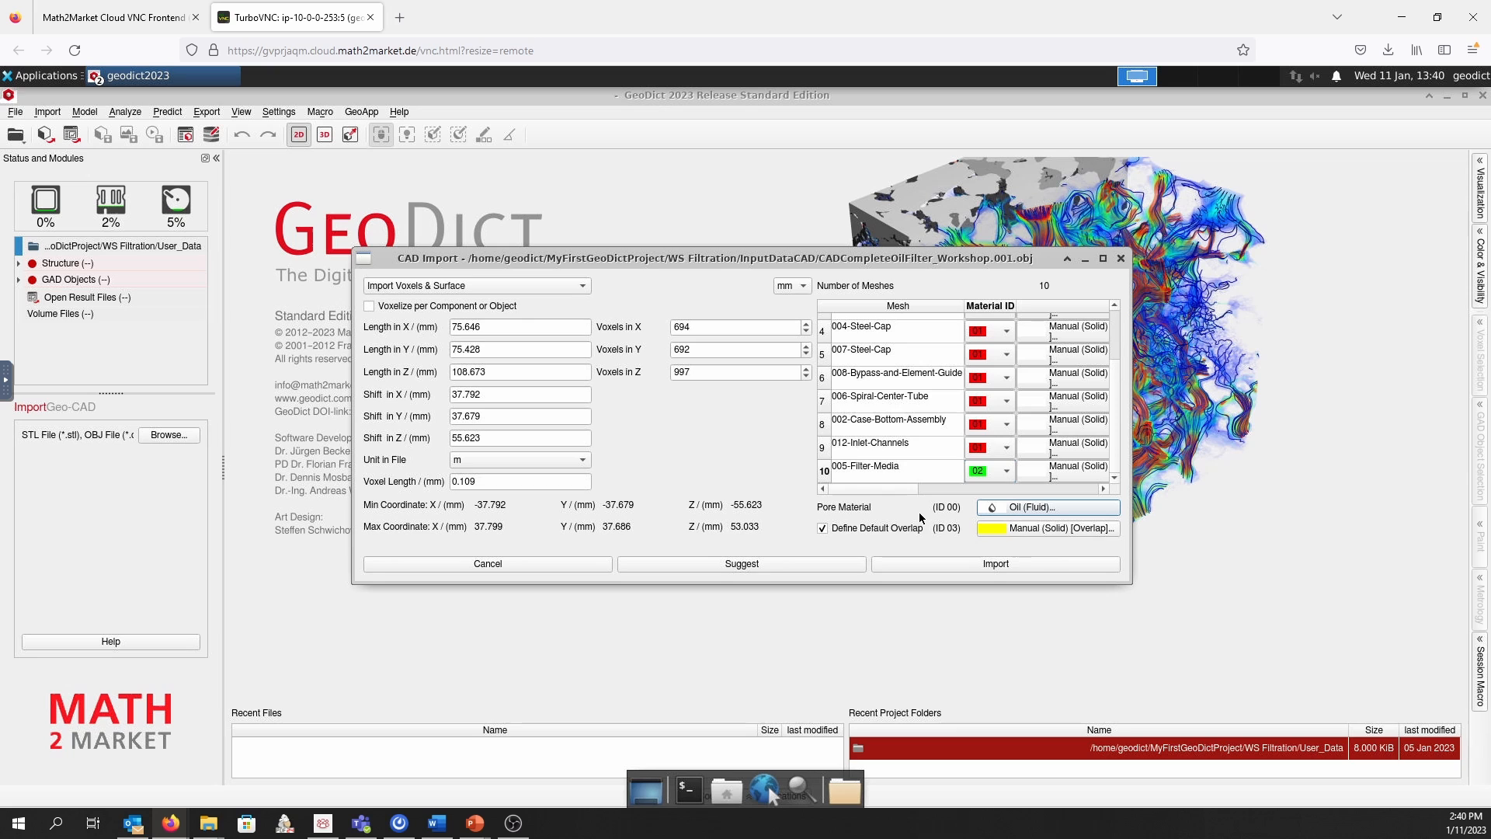
{"action": "left_click_drag", "start_coordinate": [912, 488], "coordinate": [917, 487]}
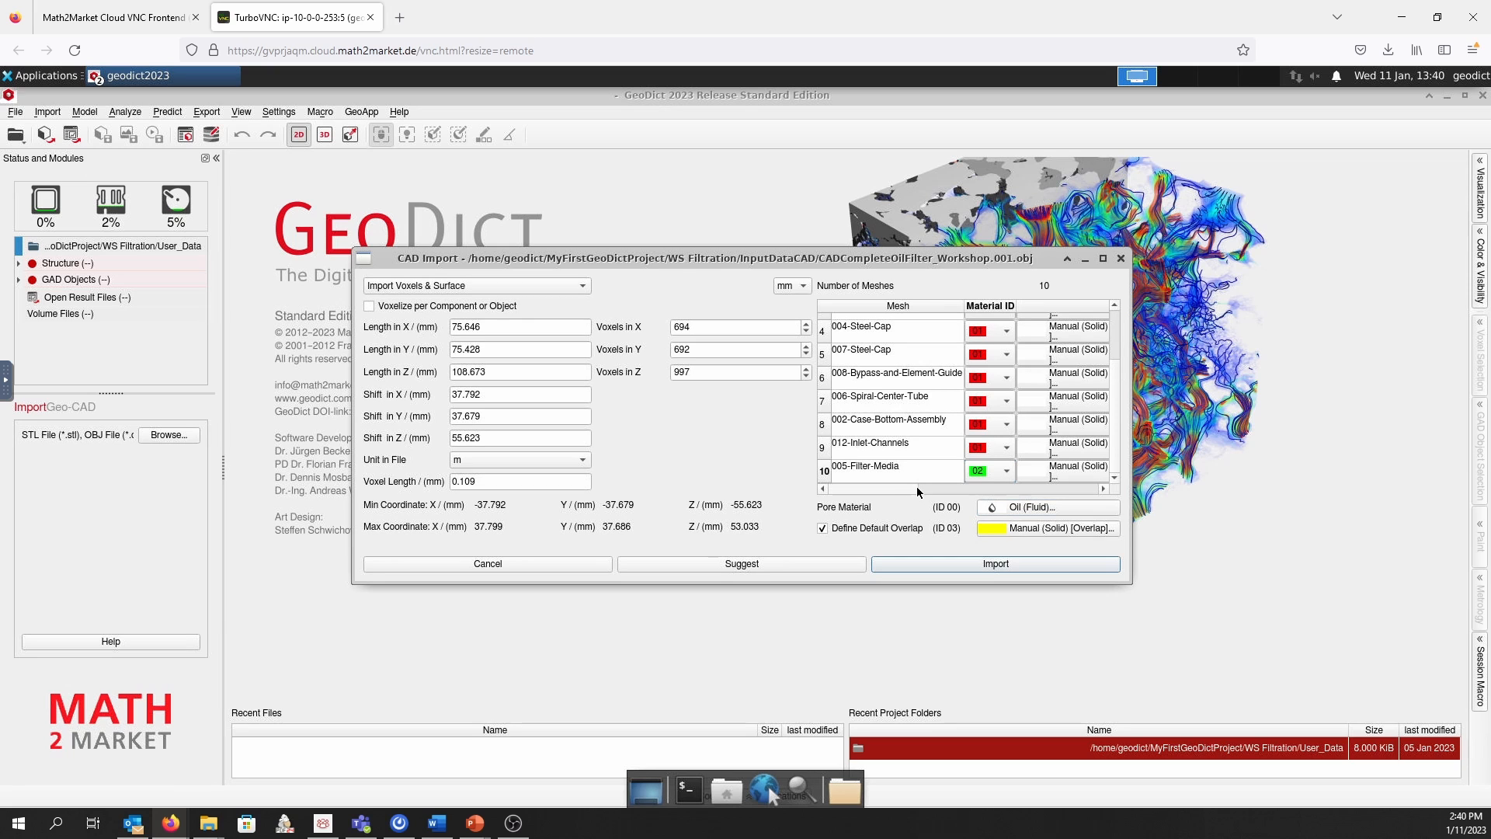
Set the 005-Filter-Media material to manual Porous Solid with Oil as its fluid and the information text "Filter media"
{"action": "left_click", "coordinate": [1064, 468]}
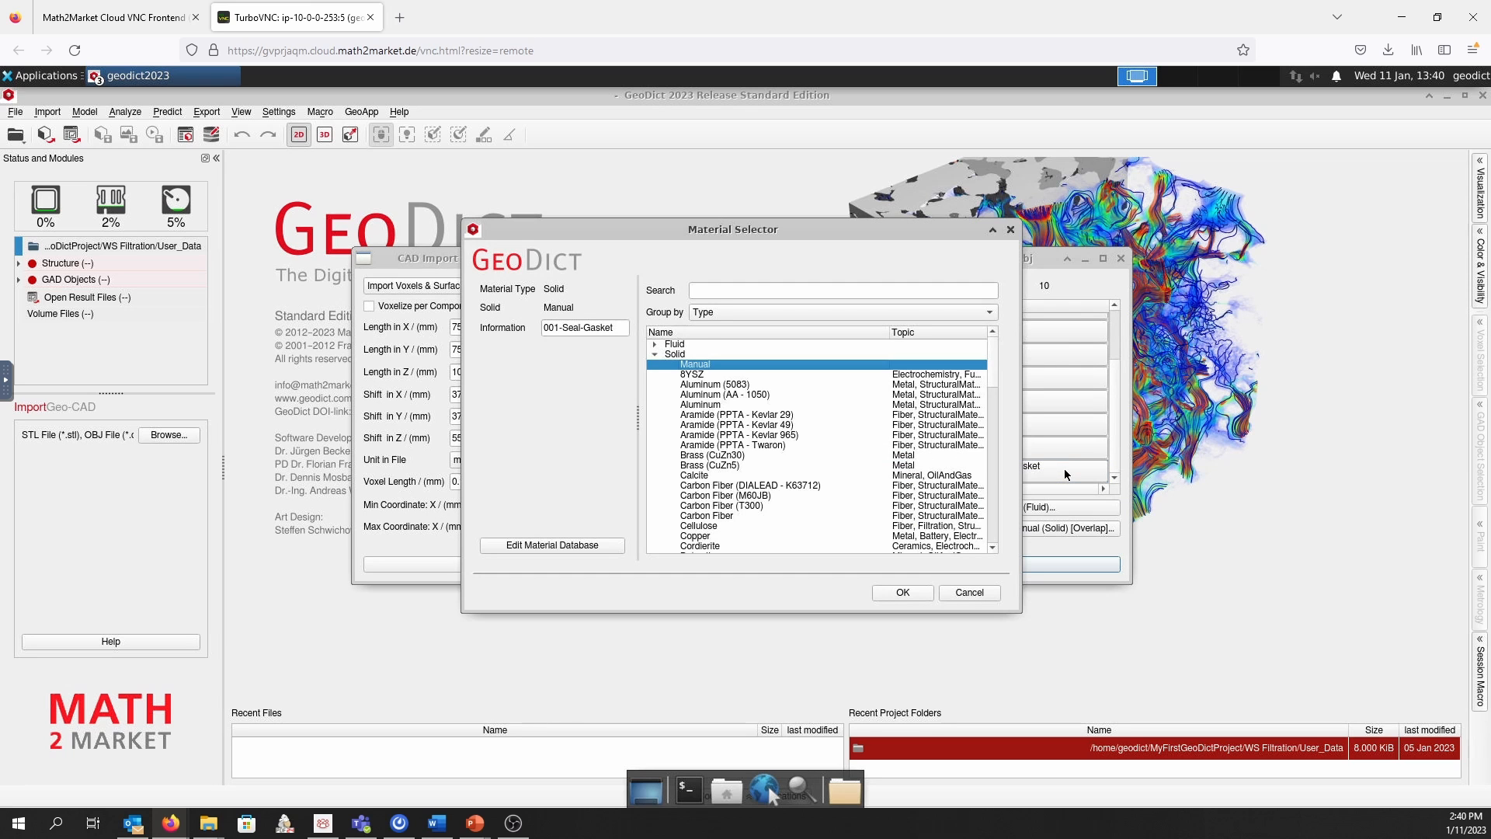
{"action": "left_click_drag", "start_coordinate": [732, 230], "coordinate": [674, 234]}
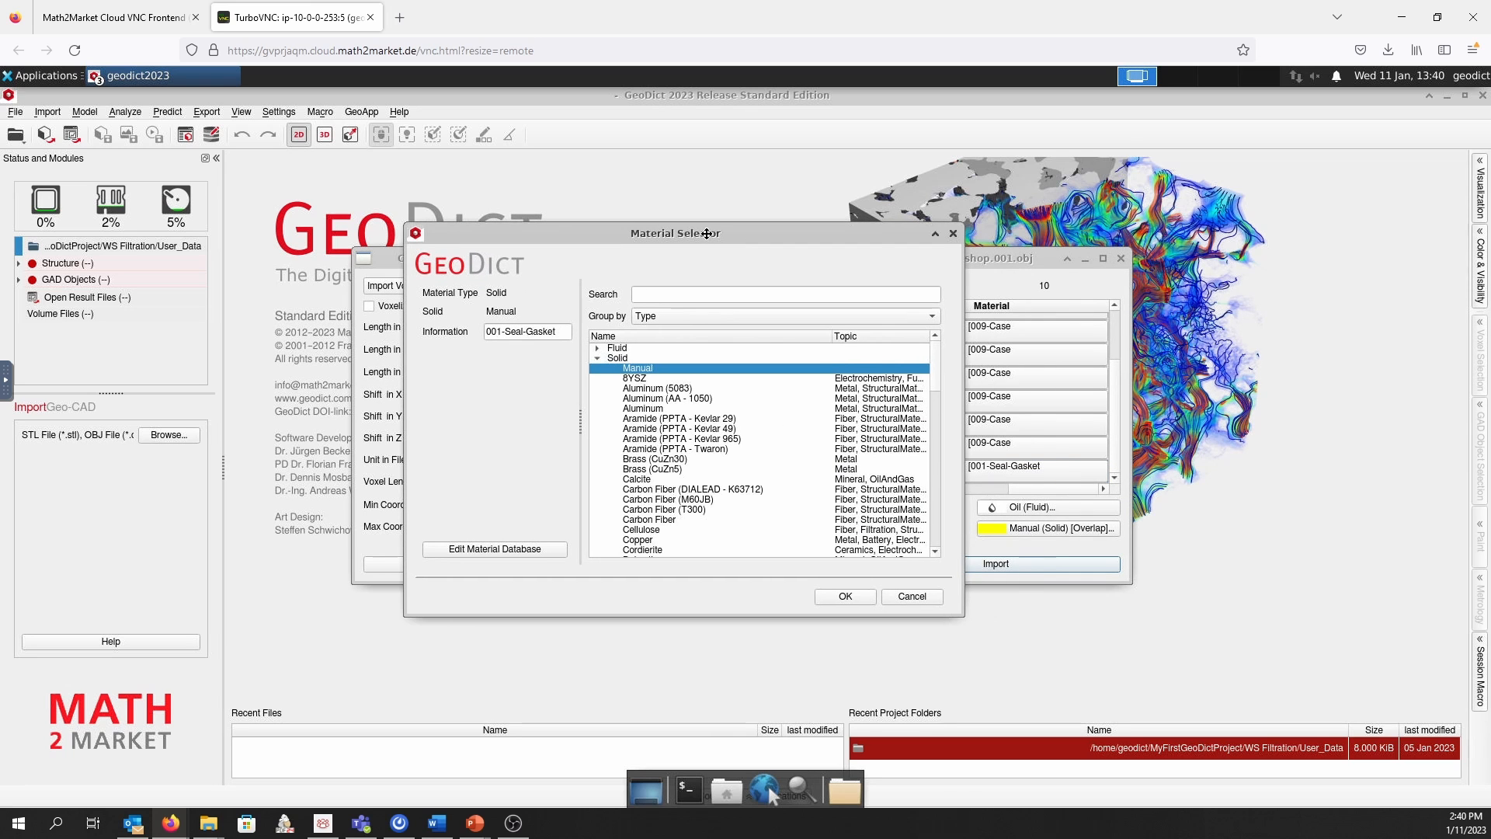
{"action": "left_click", "coordinate": [596, 358]}
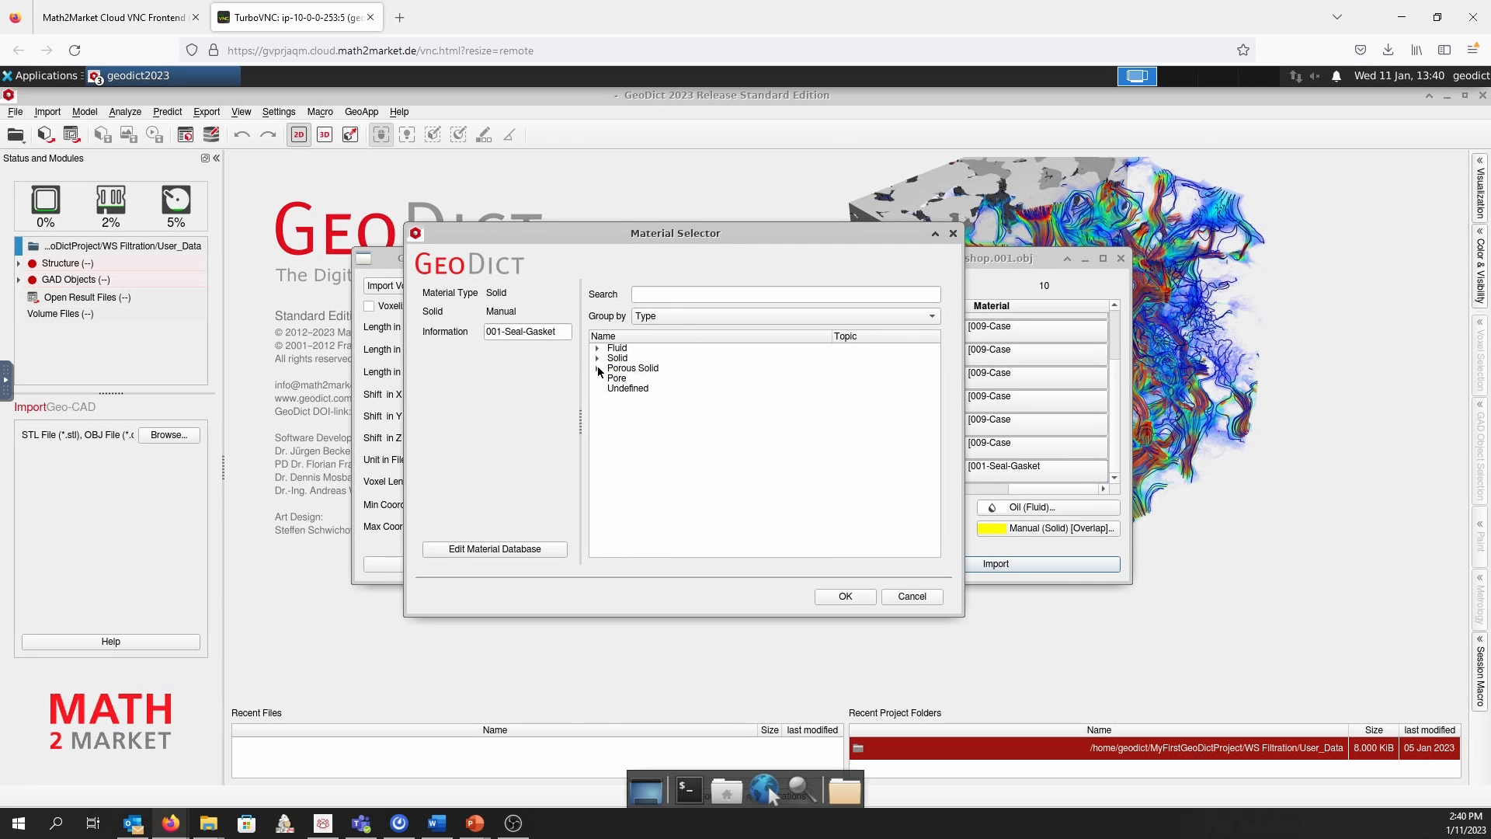
{"action": "left_click", "coordinate": [597, 368]}
{"action": "left_click", "coordinate": [646, 378]}
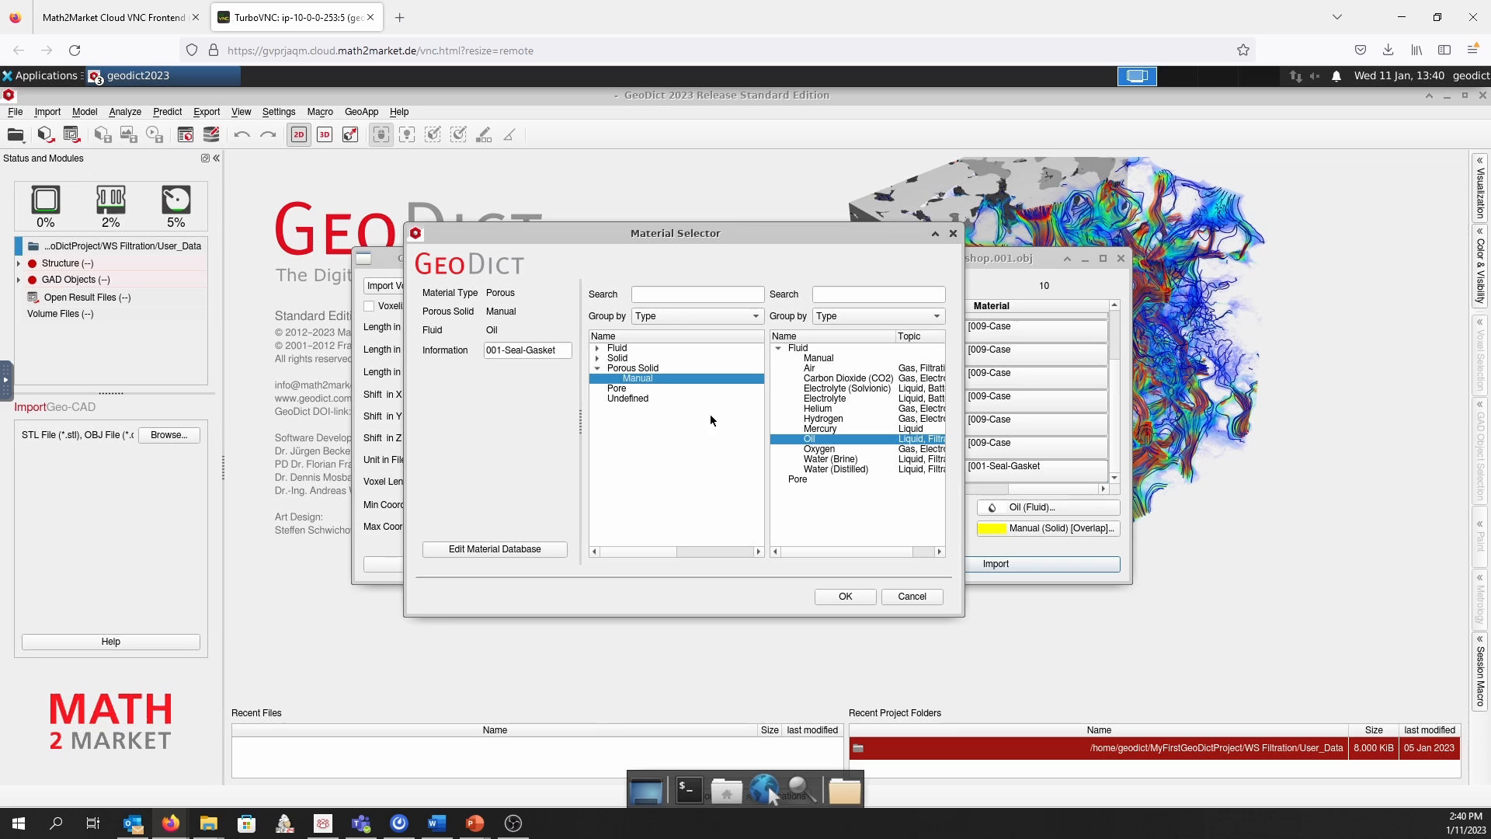
{"action": "left_click_drag", "start_coordinate": [561, 351], "coordinate": [482, 351]}
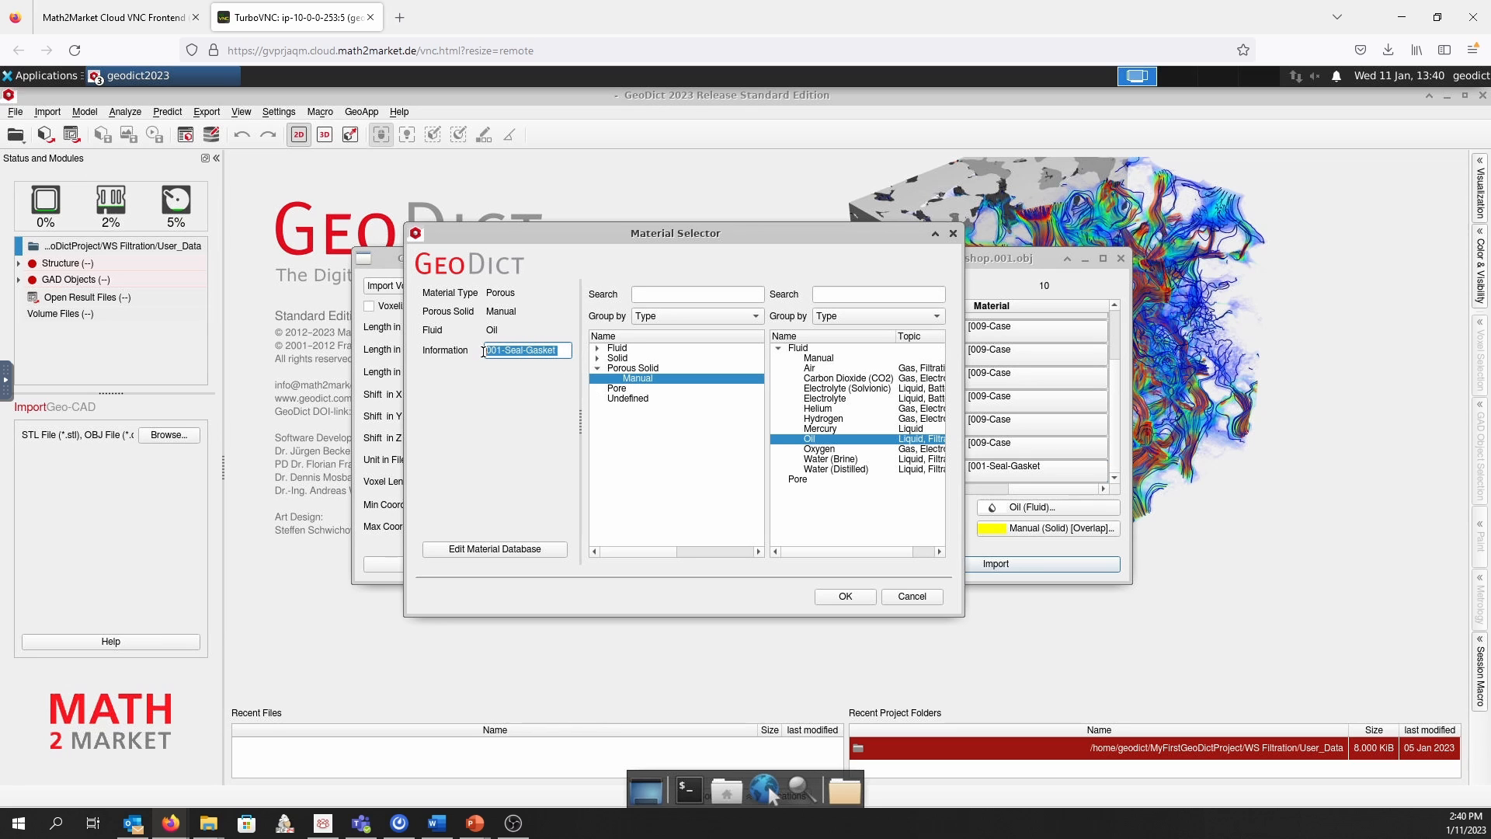
{"action": "type", "text": "Filter media"}
{"action": "left_click", "coordinate": [841, 596]}
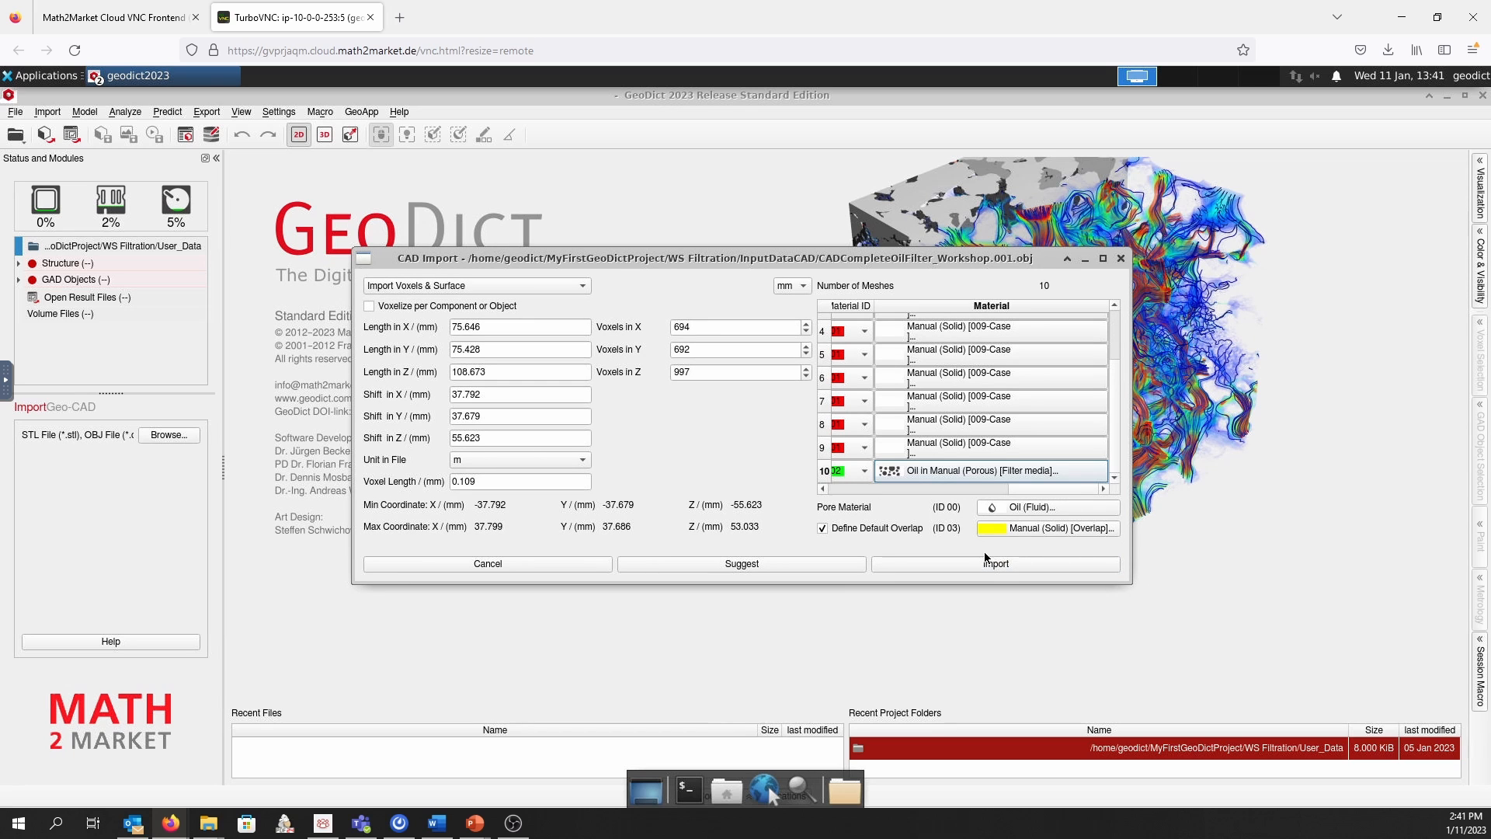
Import the CAD model, decline displaying the surface triangulation, and acknowledge the mesh error notice
{"action": "left_click", "coordinate": [981, 565]}
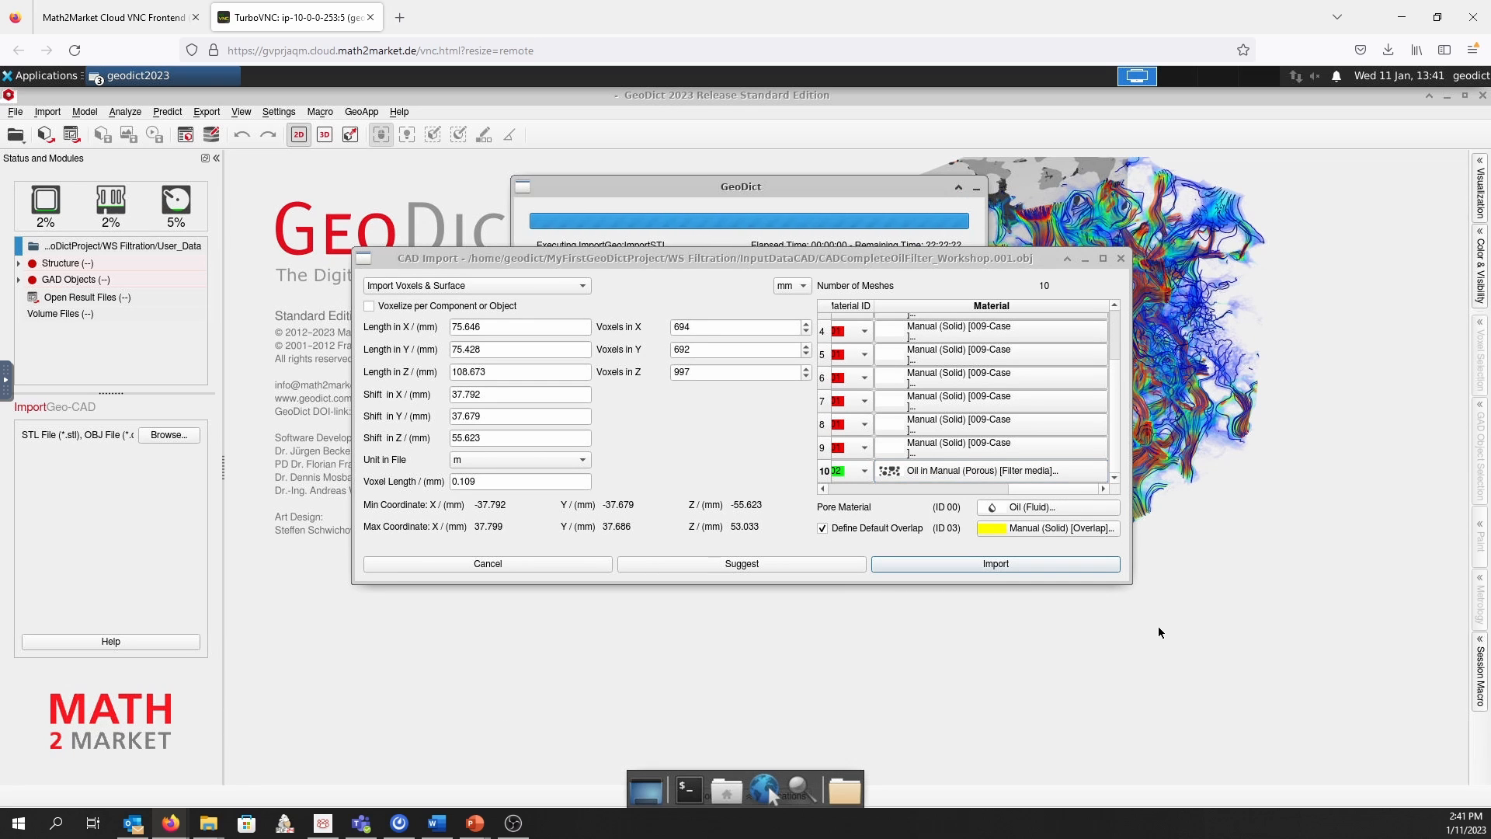
{"action": "left_click_drag", "start_coordinate": [846, 257], "coordinate": [862, 337]}
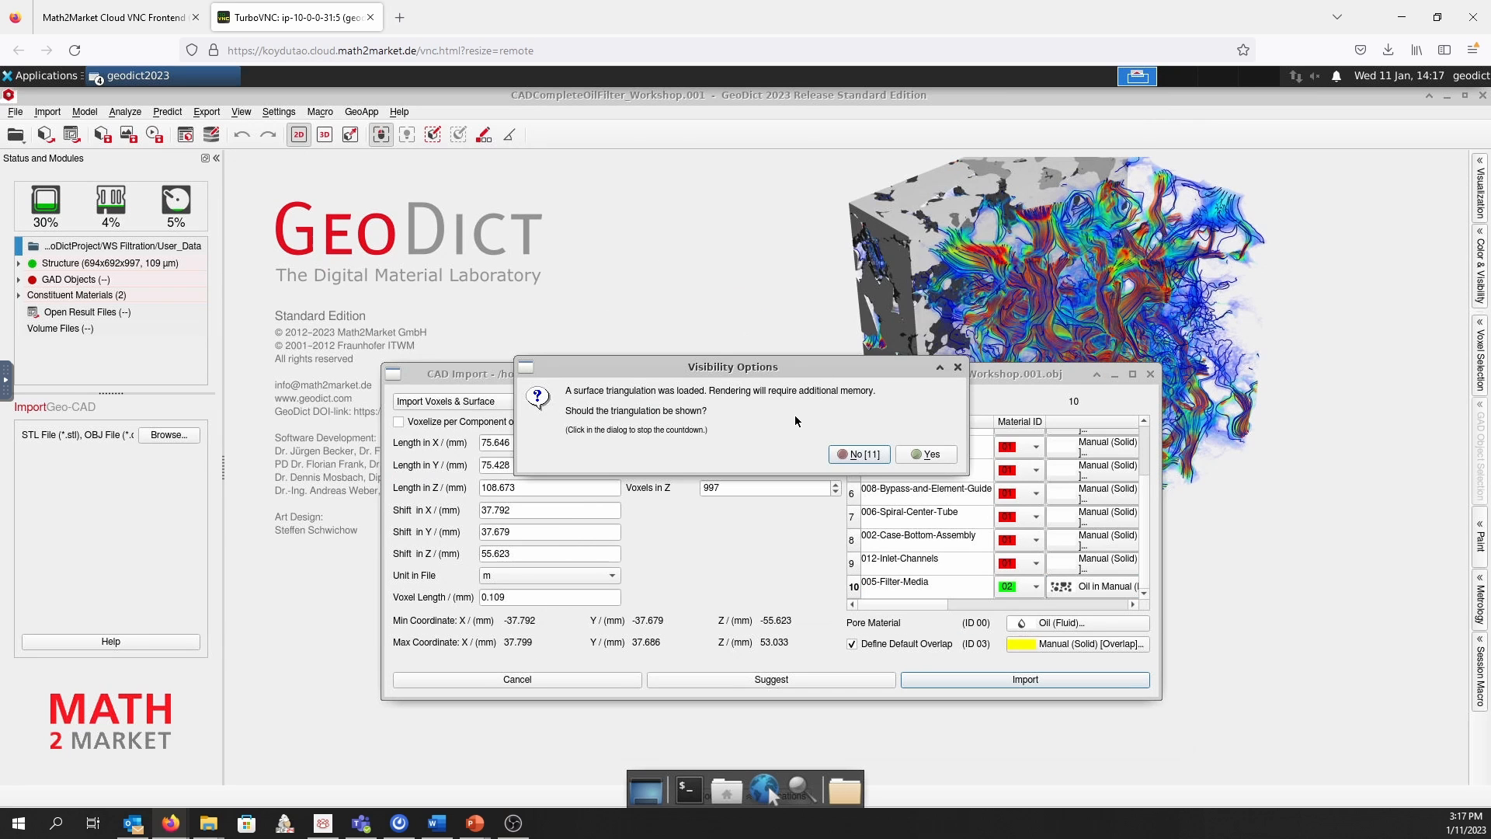
{"action": "left_click", "coordinate": [805, 419]}
{"action": "left_click", "coordinate": [870, 454]}
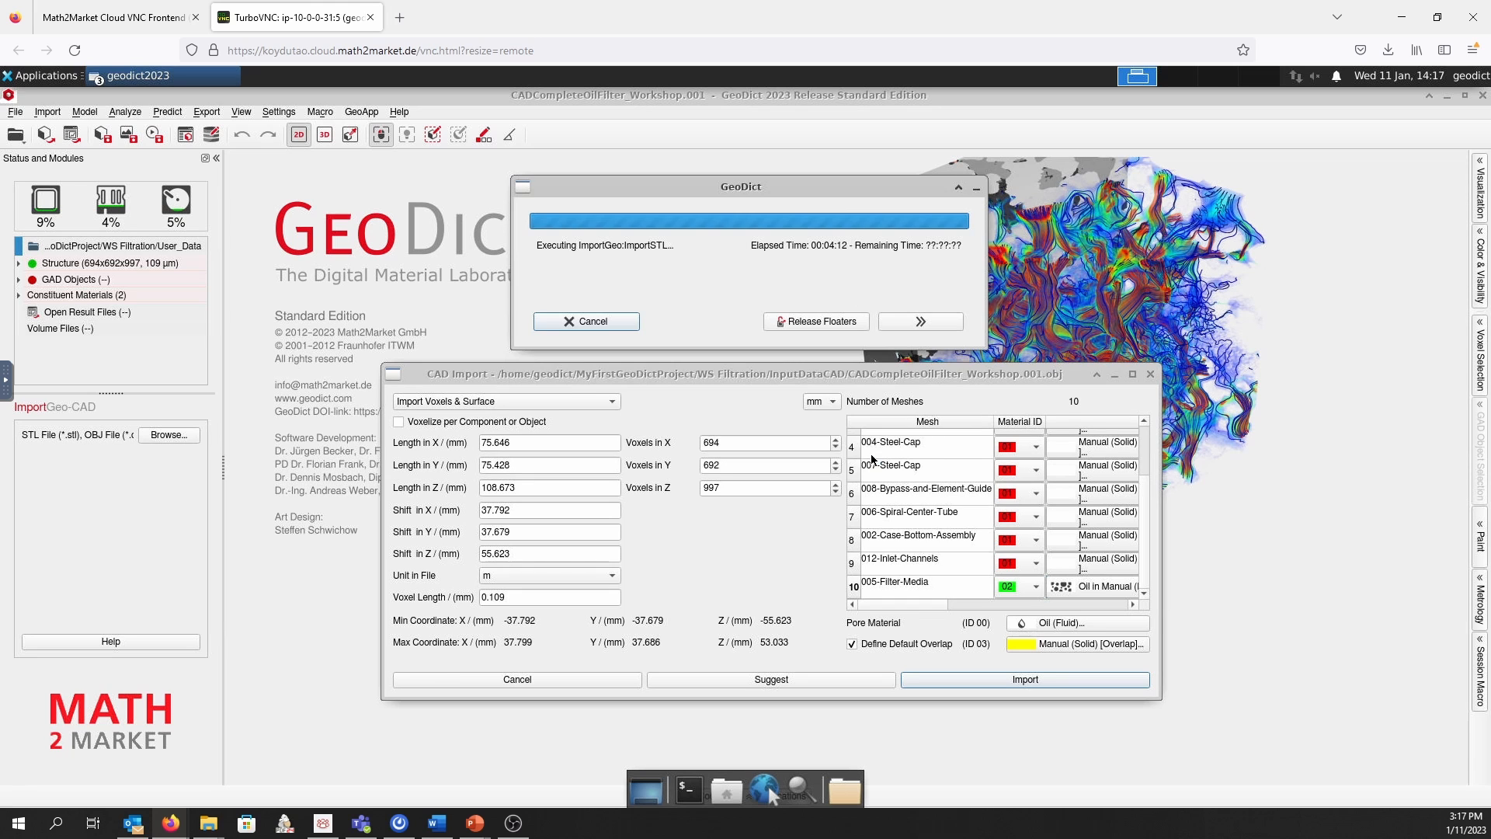
{"action": "left_click", "coordinate": [844, 431]}
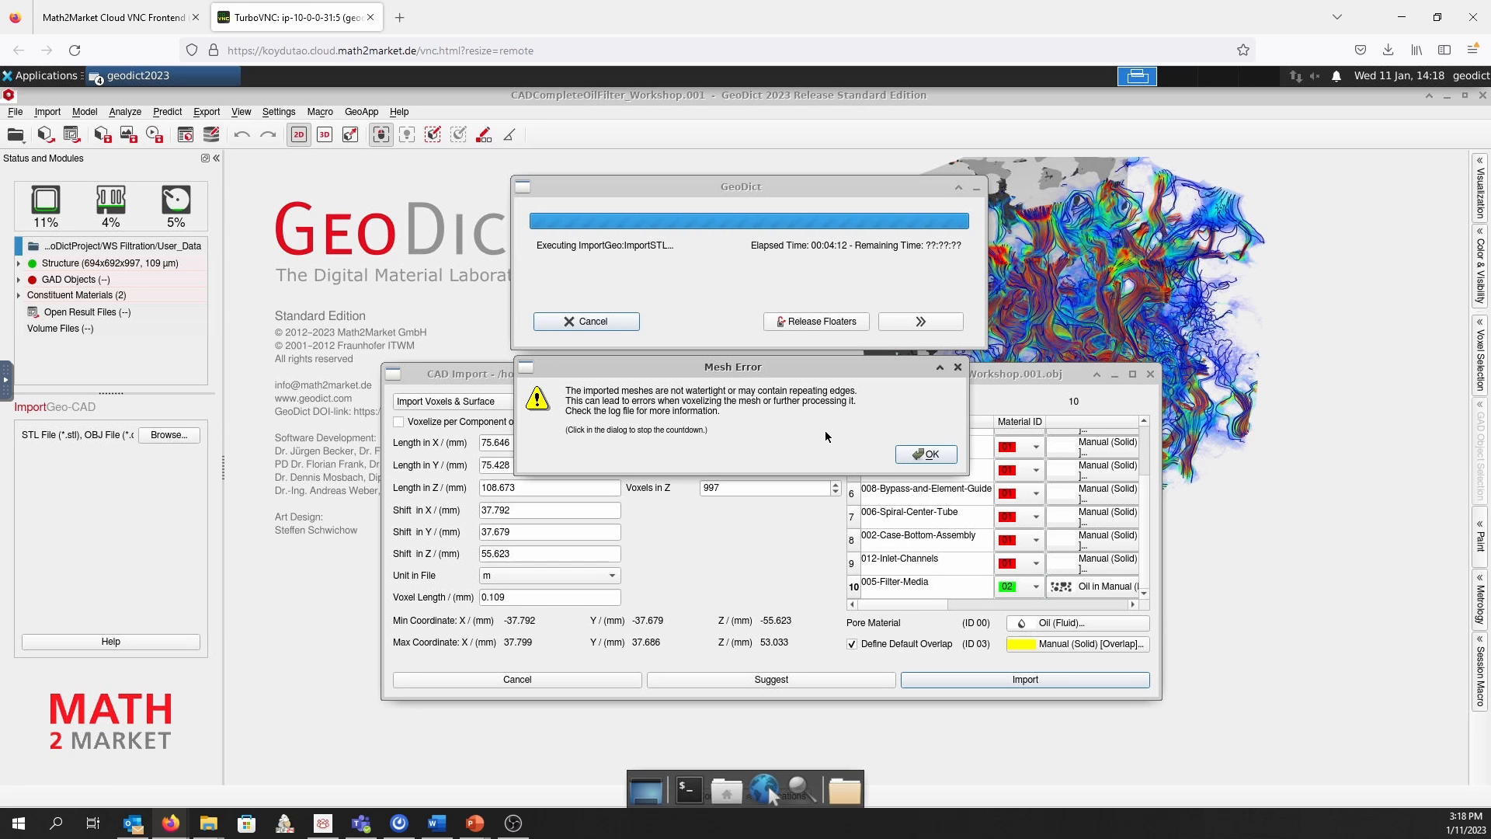
{"action": "left_click", "coordinate": [930, 455]}
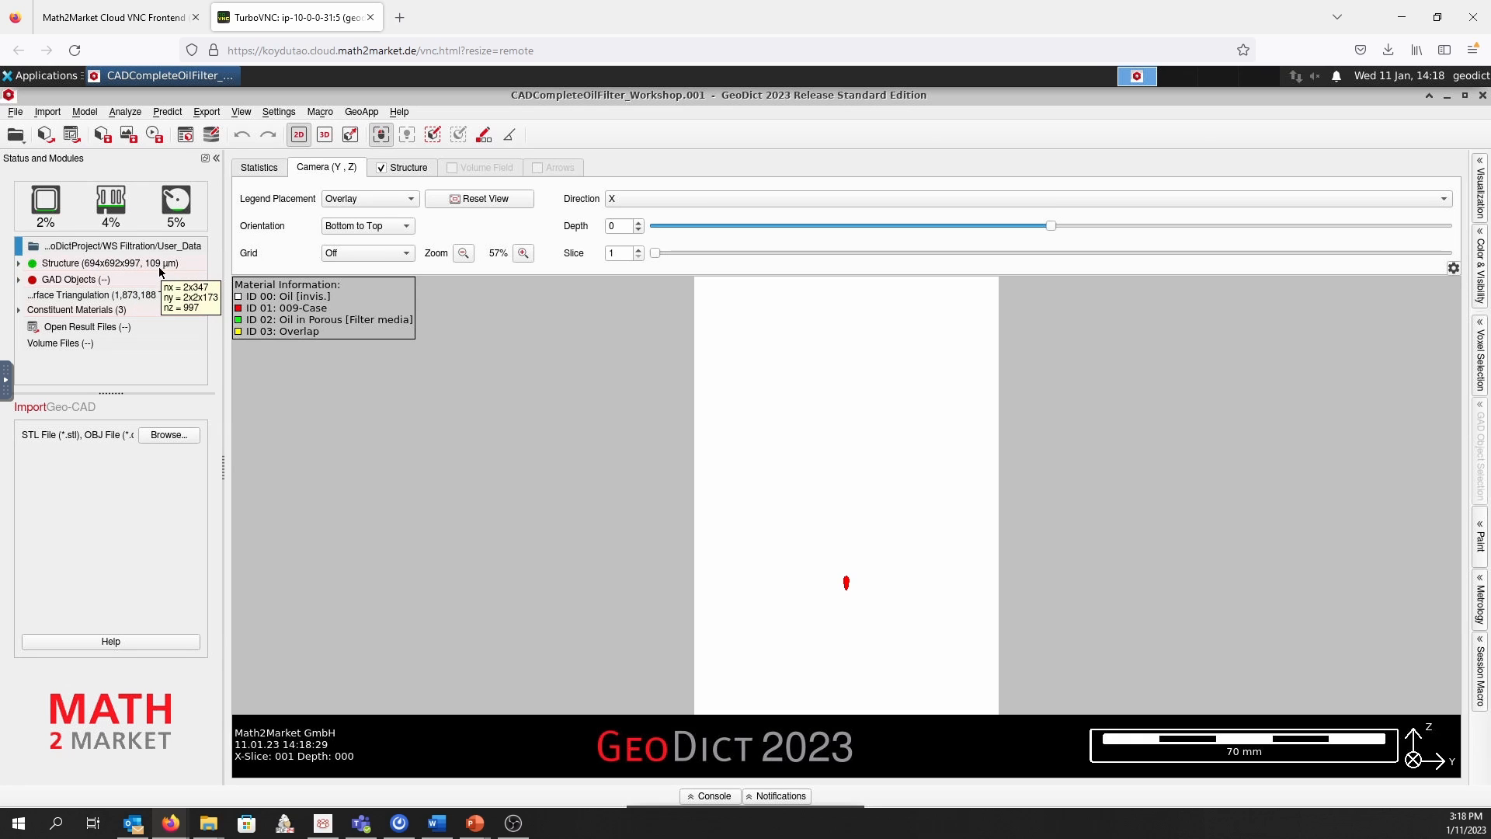
Review the imported structure's properties and inspect the oil filter in 3D, including its top inlet side
{"action": "left_click", "coordinate": [20, 264]}
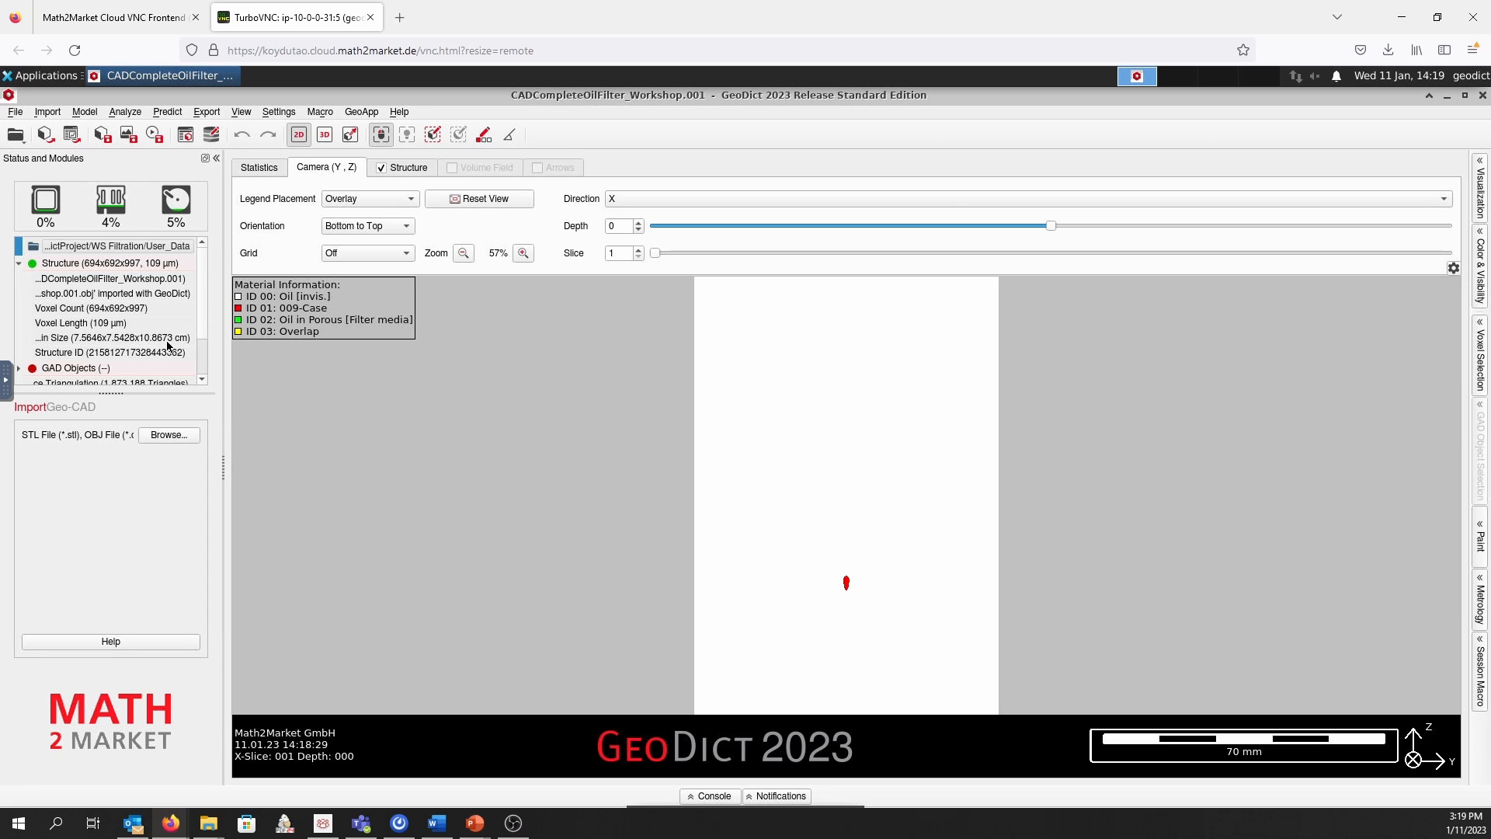
{"action": "left_click", "coordinate": [19, 266]}
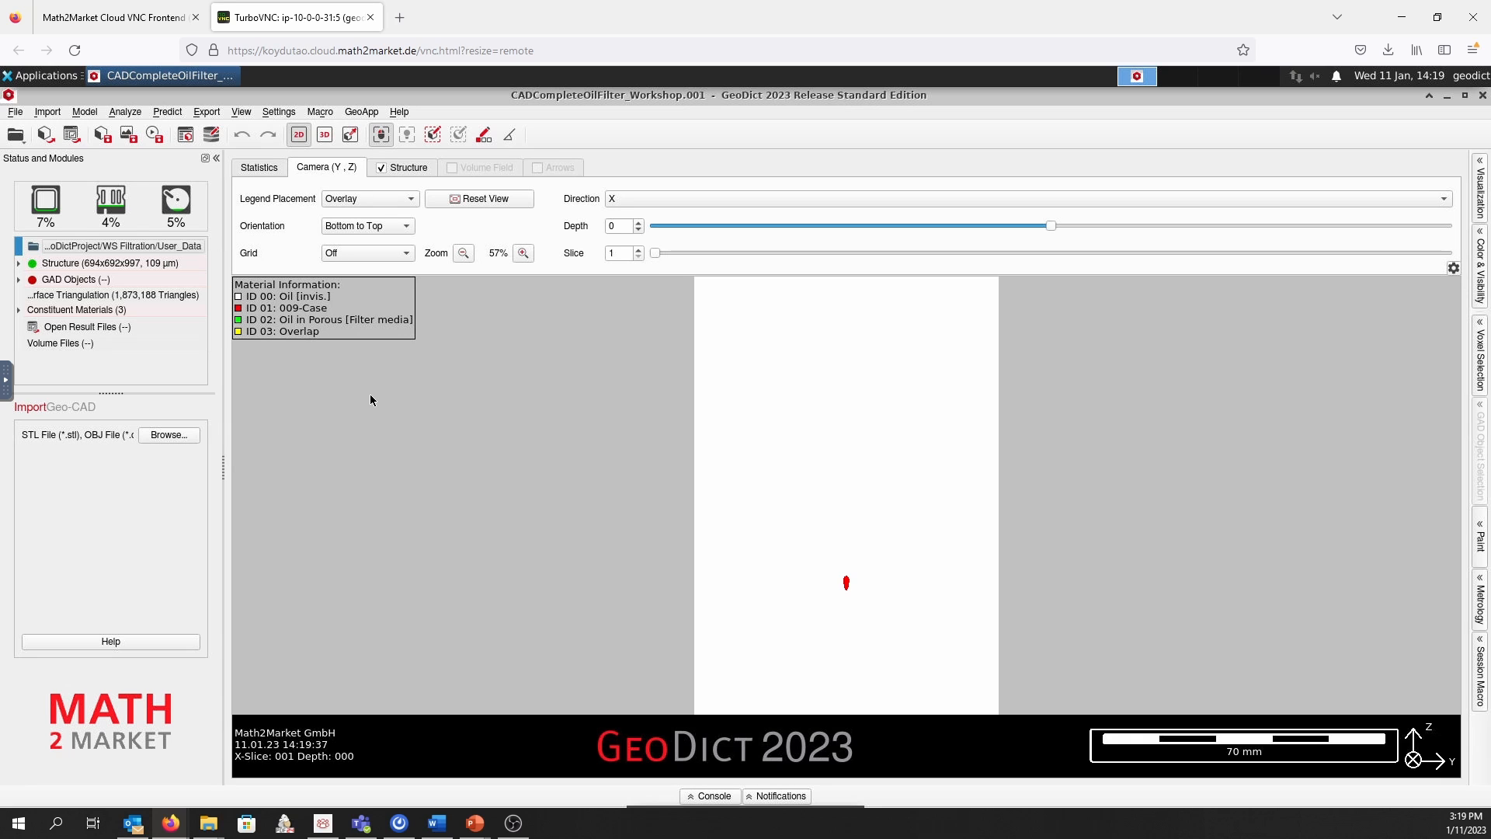
{"action": "left_click", "coordinate": [324, 135]}
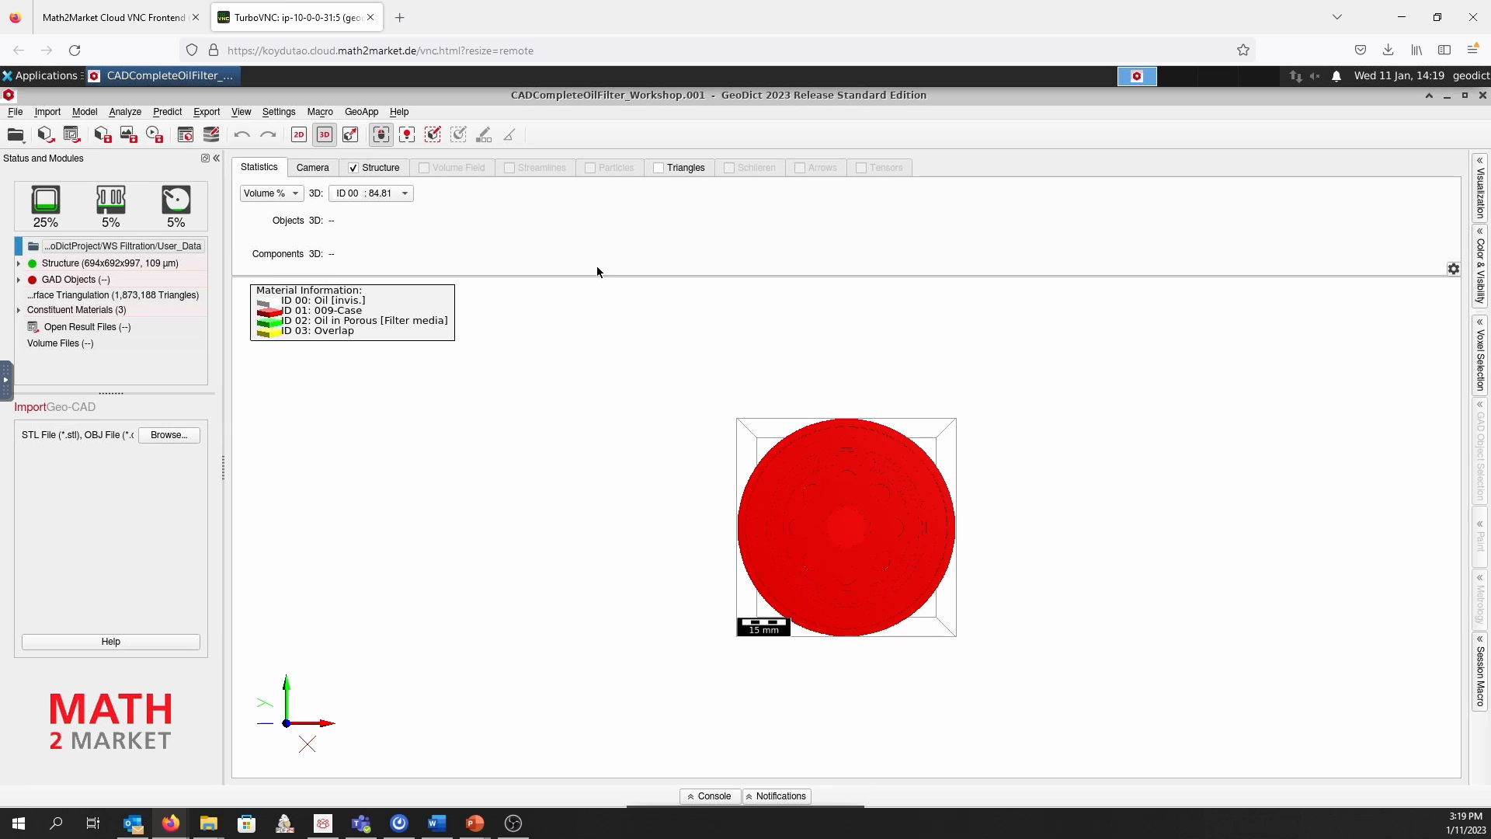
{"action": "left_click_drag", "start_coordinate": [868, 558], "coordinate": [913, 309]}
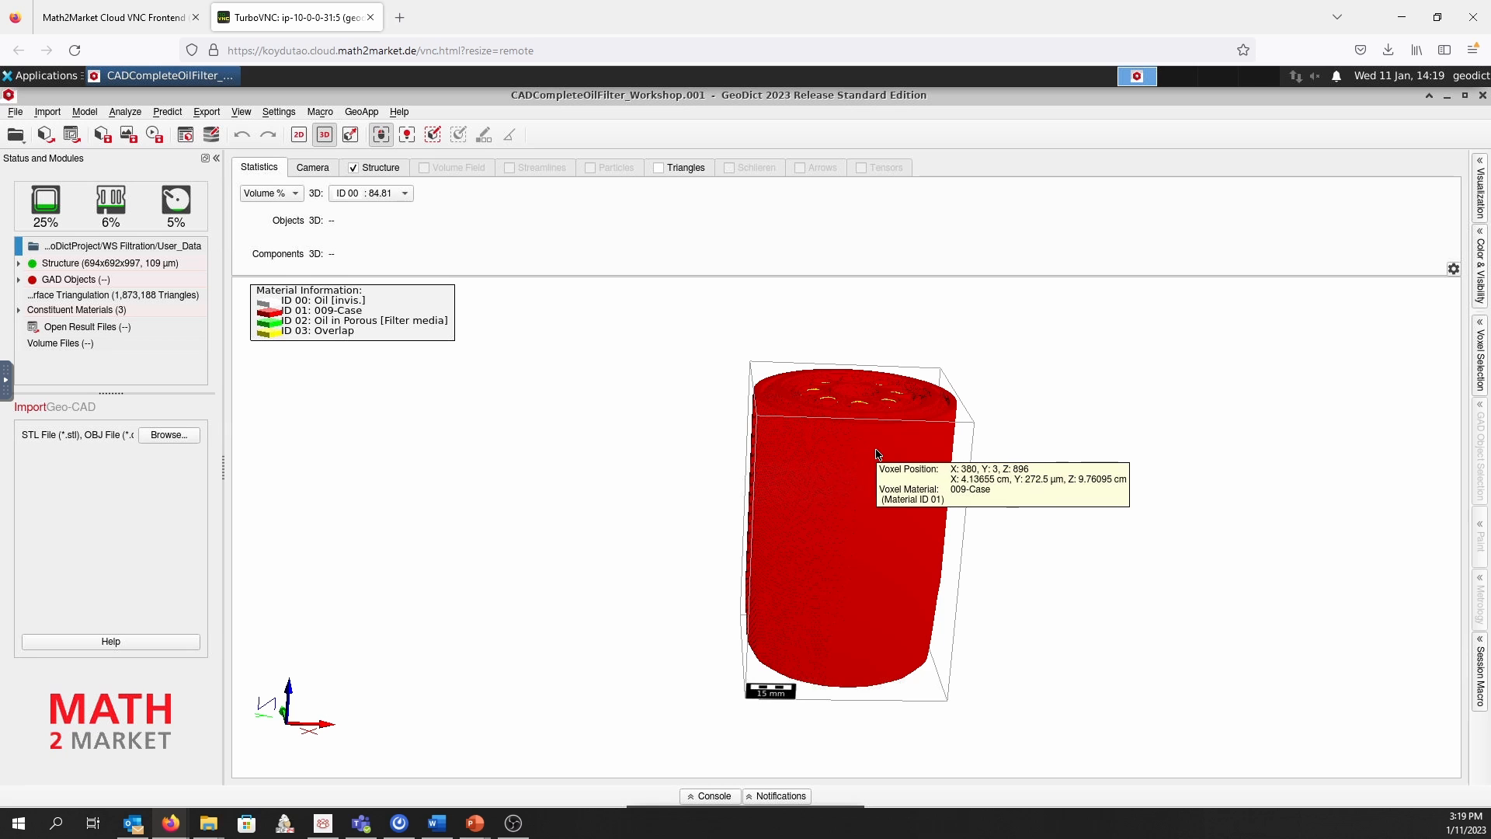
{"action": "left_click_drag", "start_coordinate": [872, 457], "coordinate": [877, 581]}
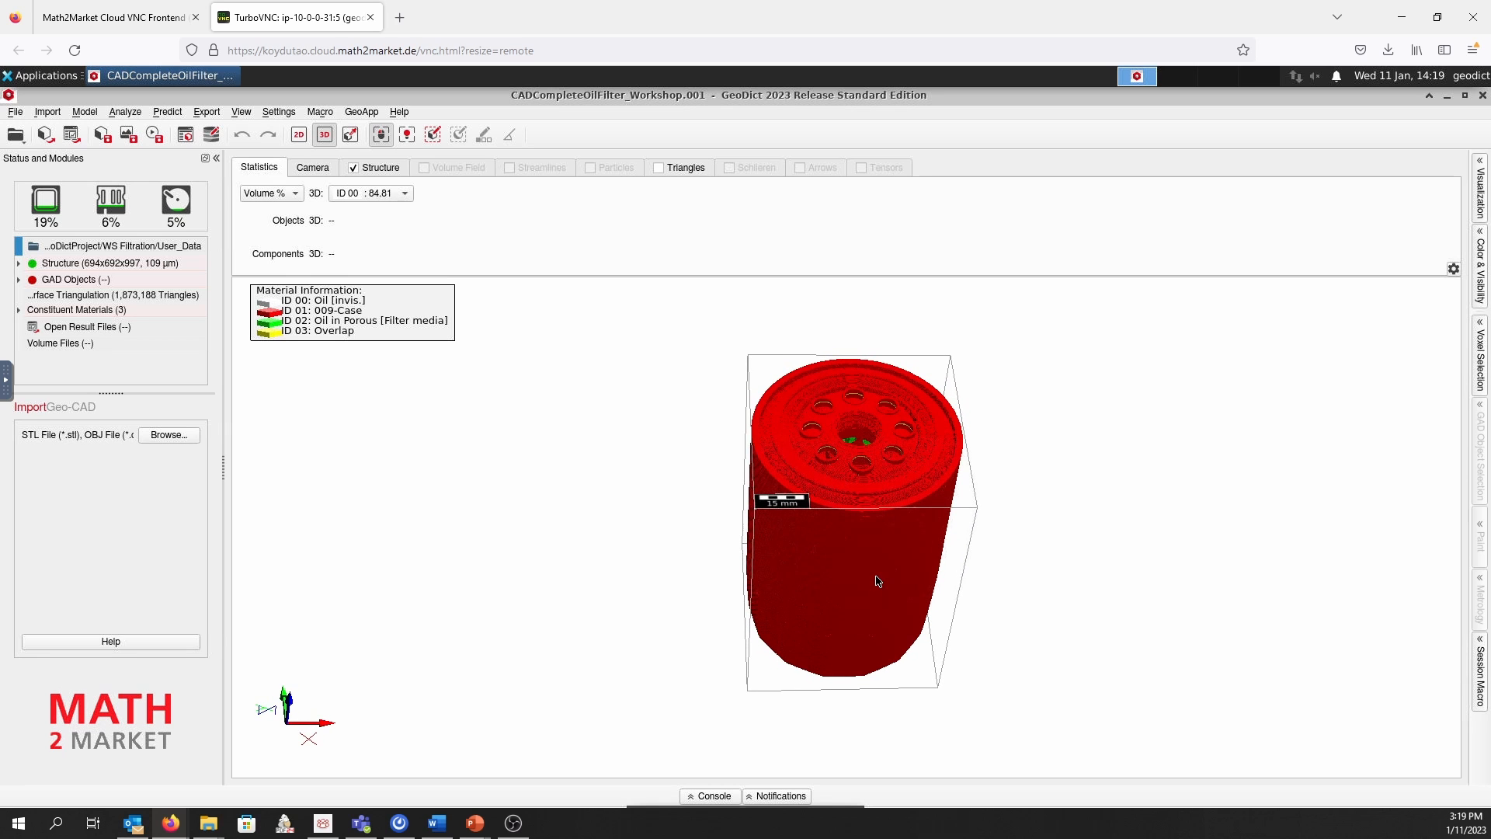
{"action": "mouse_move", "coordinate": [870, 553]}
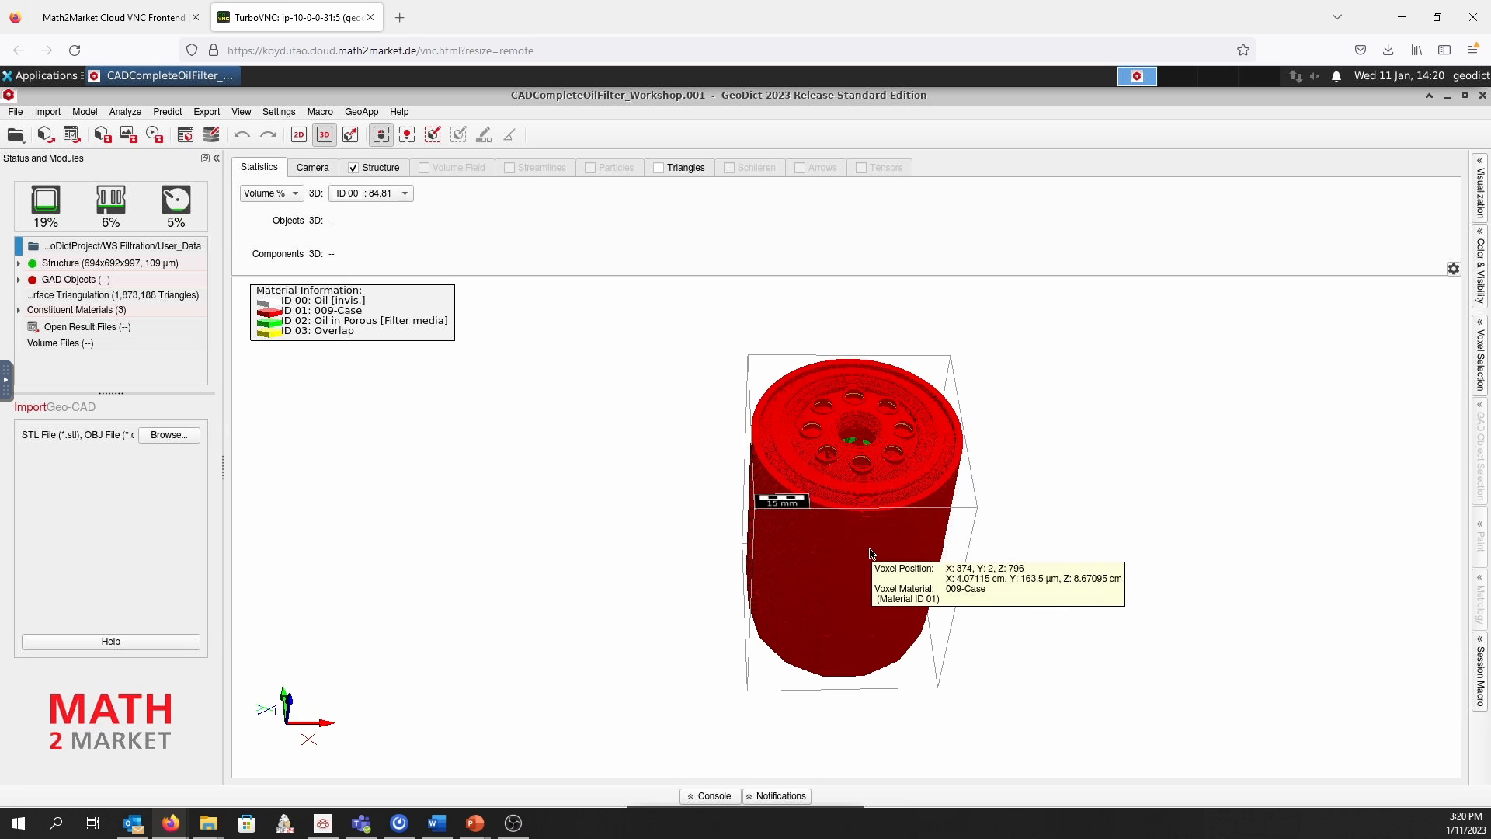
{"action": "left_click_drag", "start_coordinate": [864, 498], "coordinate": [880, 541]}
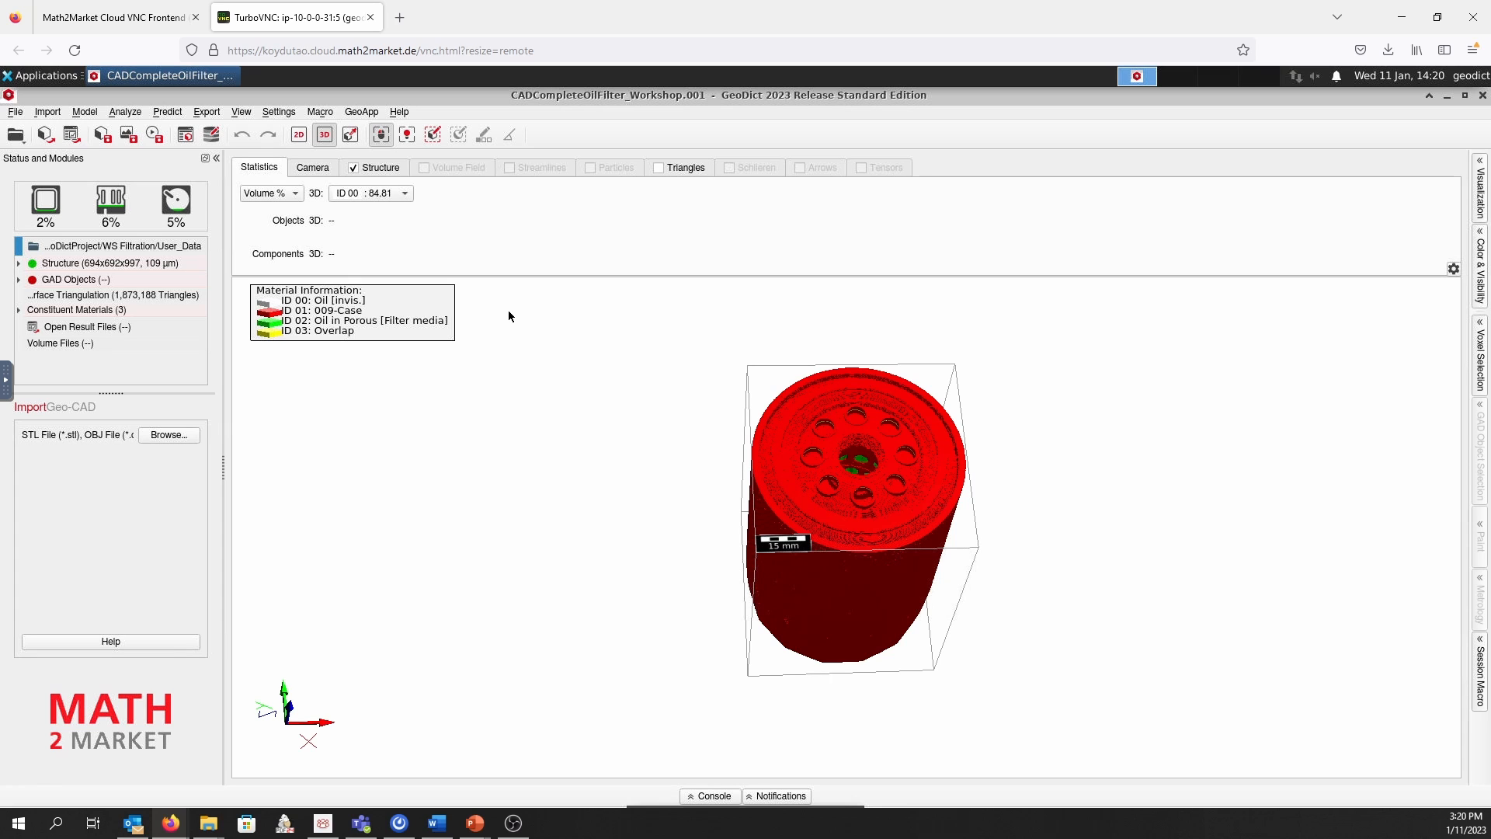
Clip the 3D structure in Z to 671 to examine the pleated filter media, then restore the clip to 997
{"action": "left_click", "coordinate": [381, 168]}
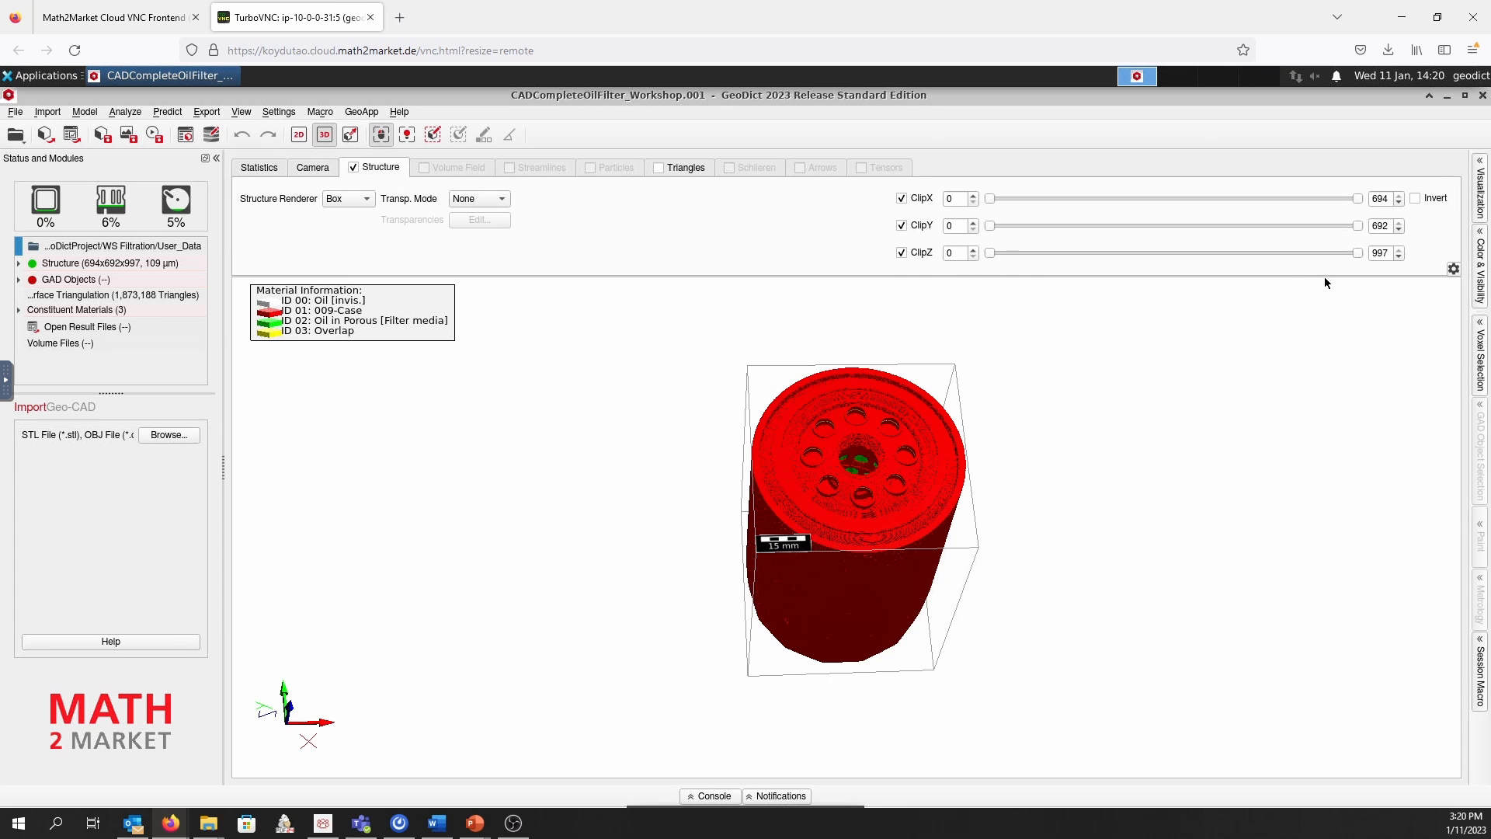
{"action": "left_click_drag", "start_coordinate": [1357, 252], "coordinate": [1239, 257]}
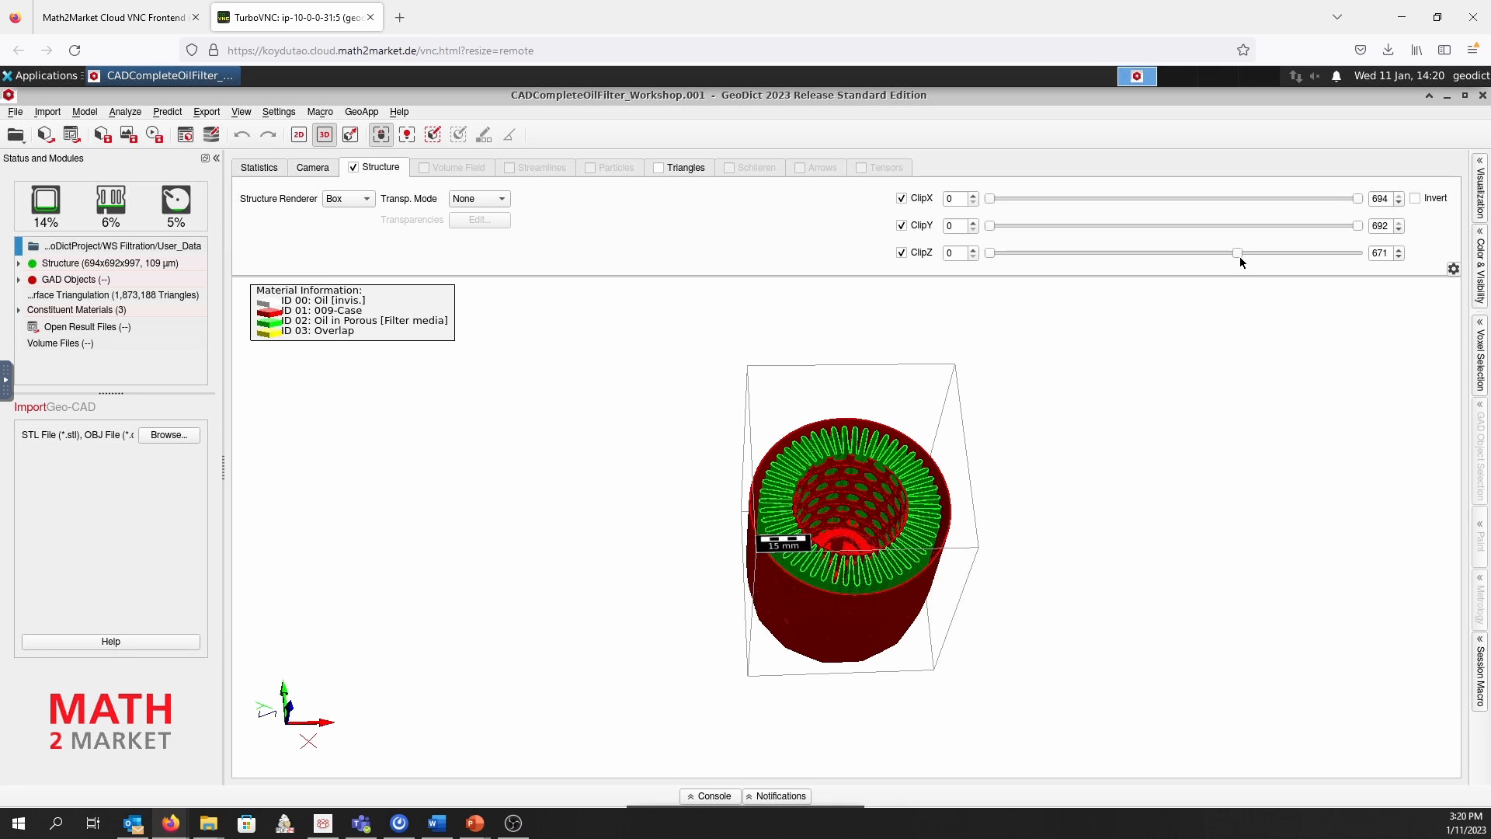
{"action": "left_click_drag", "start_coordinate": [950, 549], "coordinate": [932, 514]}
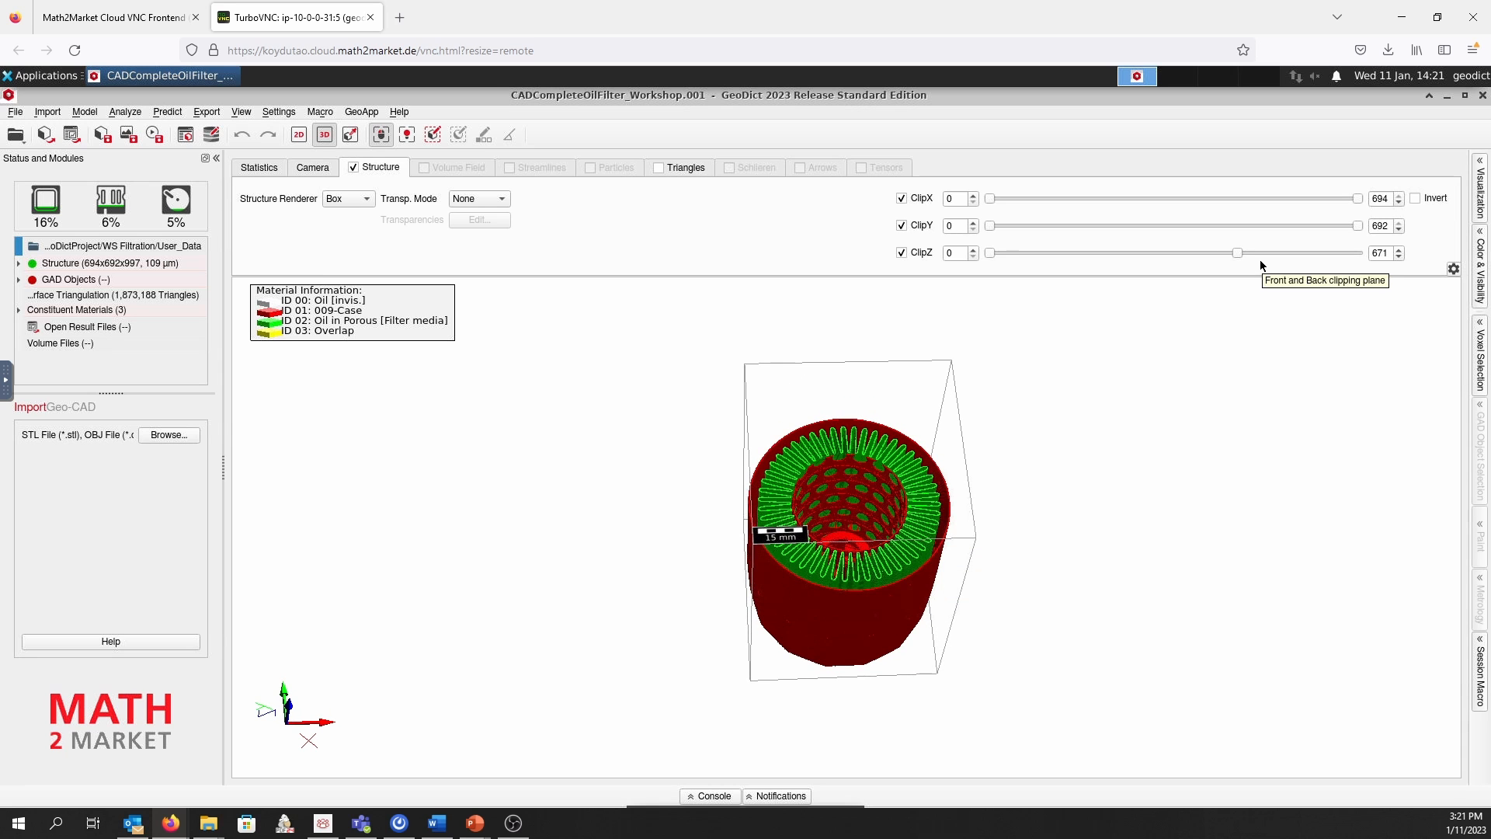
{"action": "left_click_drag", "start_coordinate": [1236, 253], "coordinate": [1386, 256]}
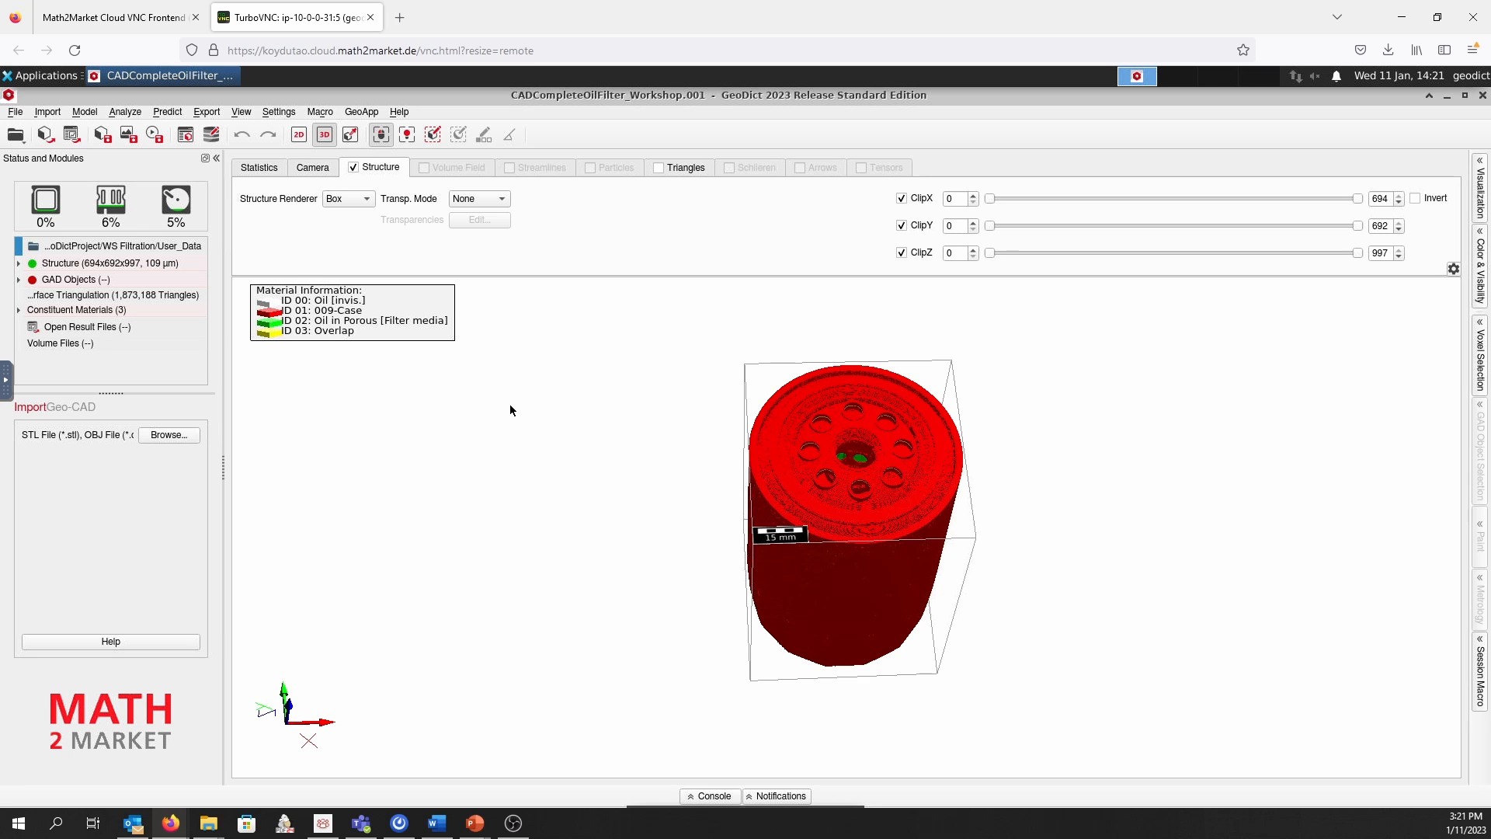
Show the structure in 2D along the Z direction at slice 997
{"action": "left_click", "coordinate": [299, 140]}
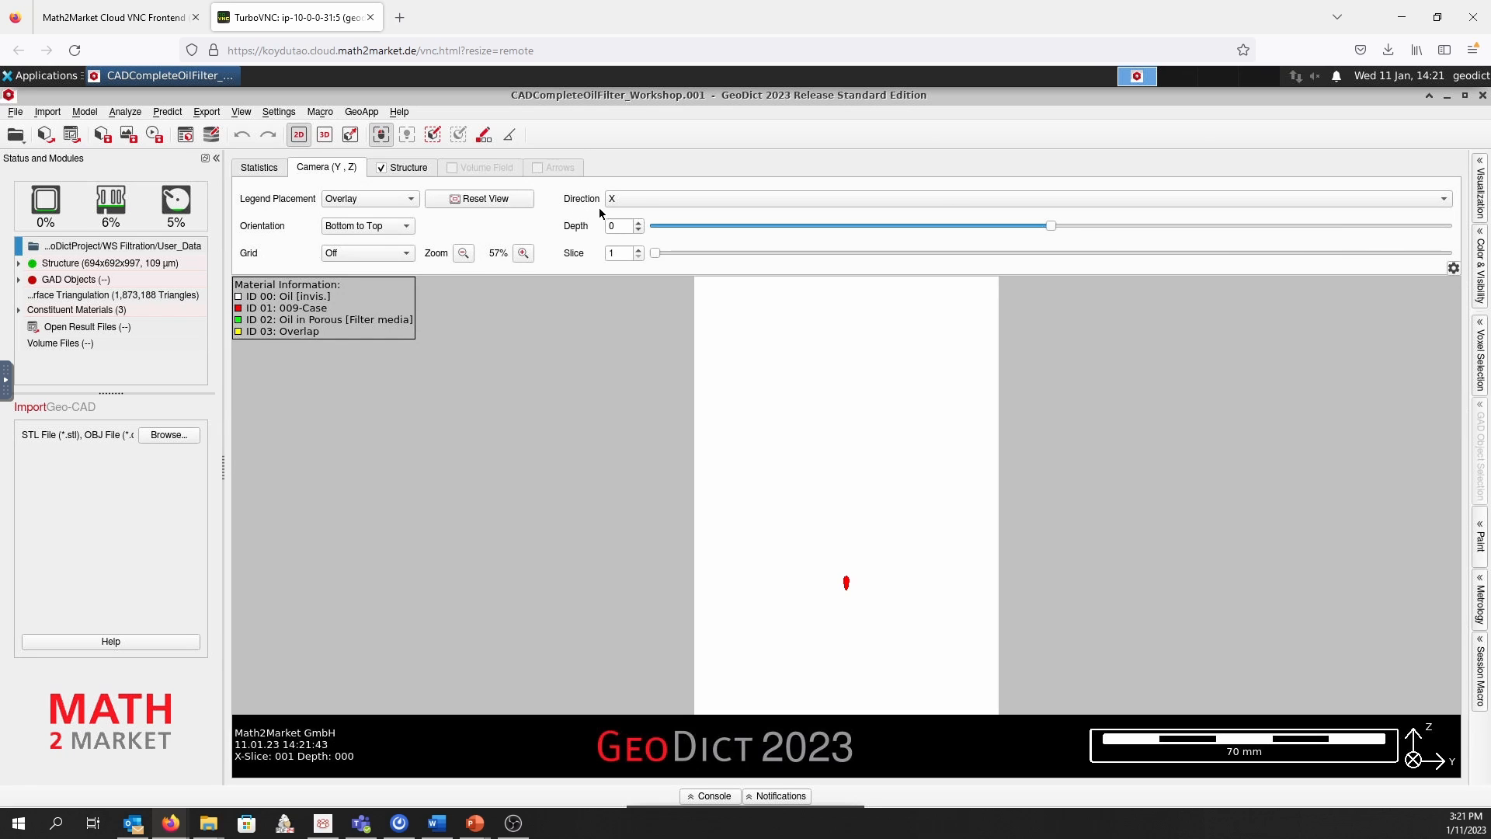
{"action": "left_click", "coordinate": [649, 201]}
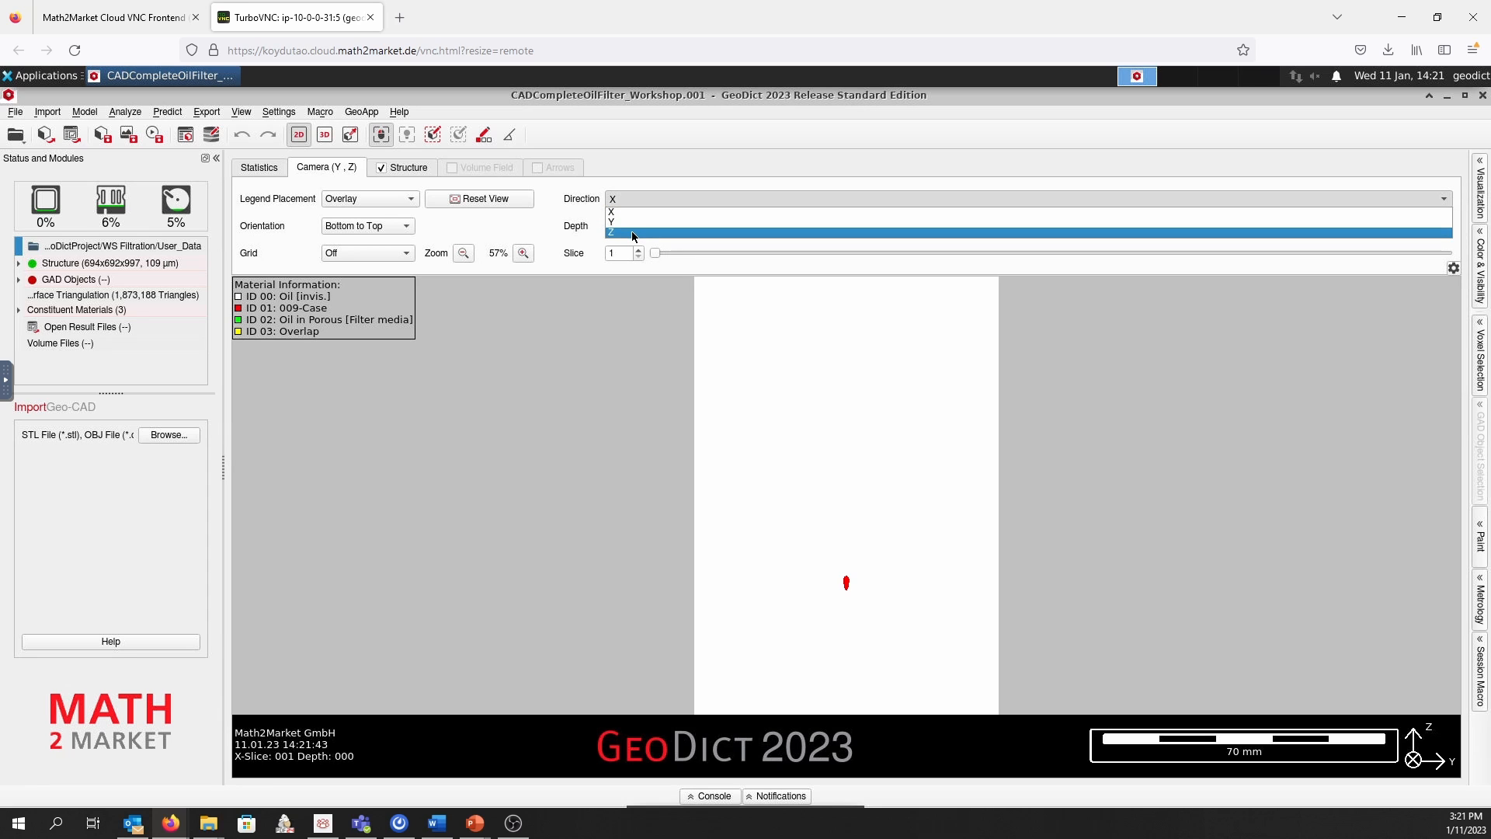
{"action": "left_click", "coordinate": [631, 231]}
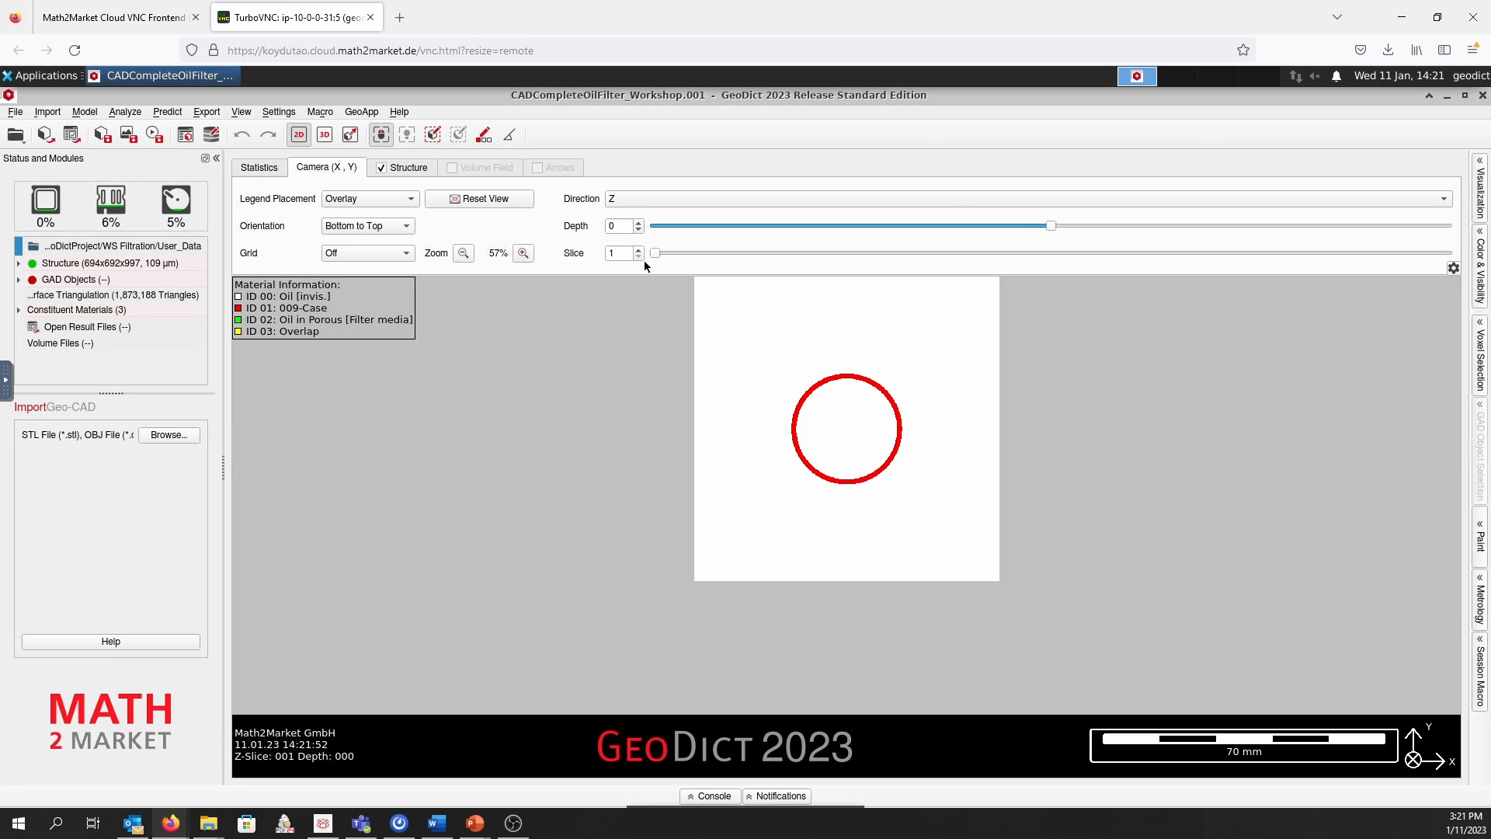
{"action": "left_click_drag", "start_coordinate": [656, 253], "coordinate": [1450, 256]}
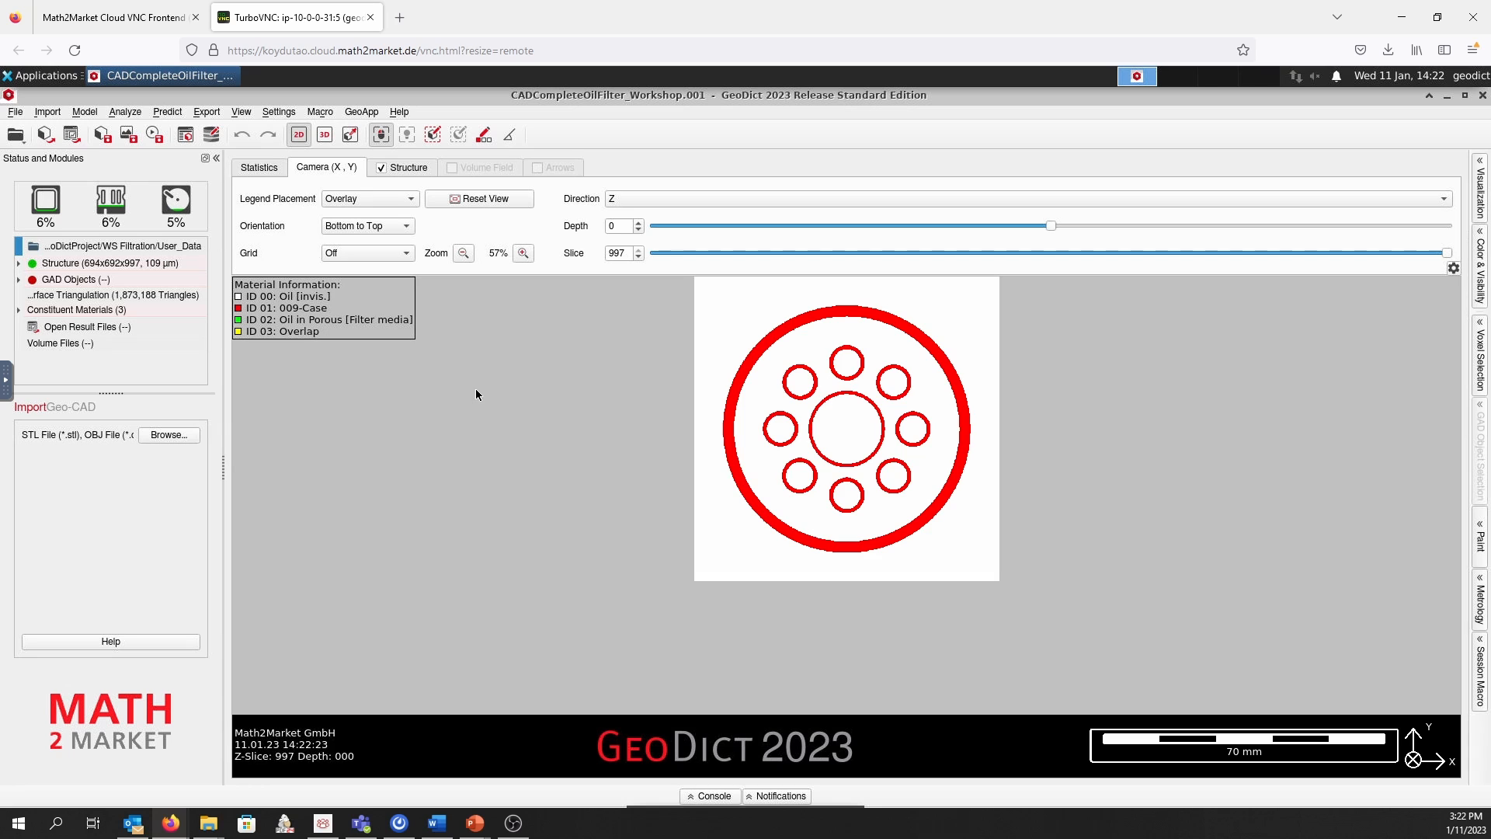
Activate voxel selection and set its component mode to Flood-Fill Component Plane
{"action": "left_click", "coordinate": [436, 137]}
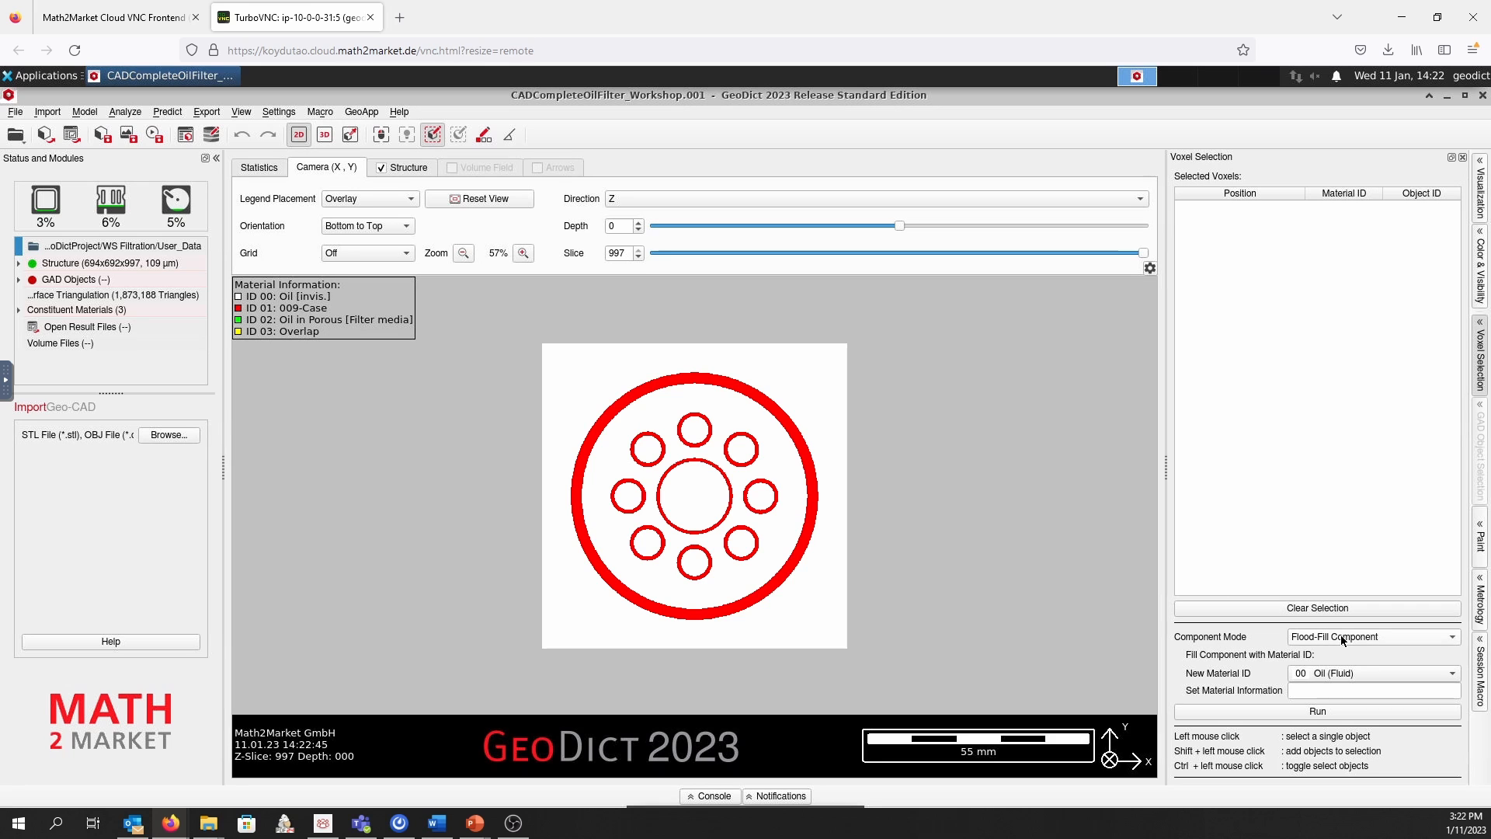
{"action": "left_click", "coordinate": [1364, 638]}
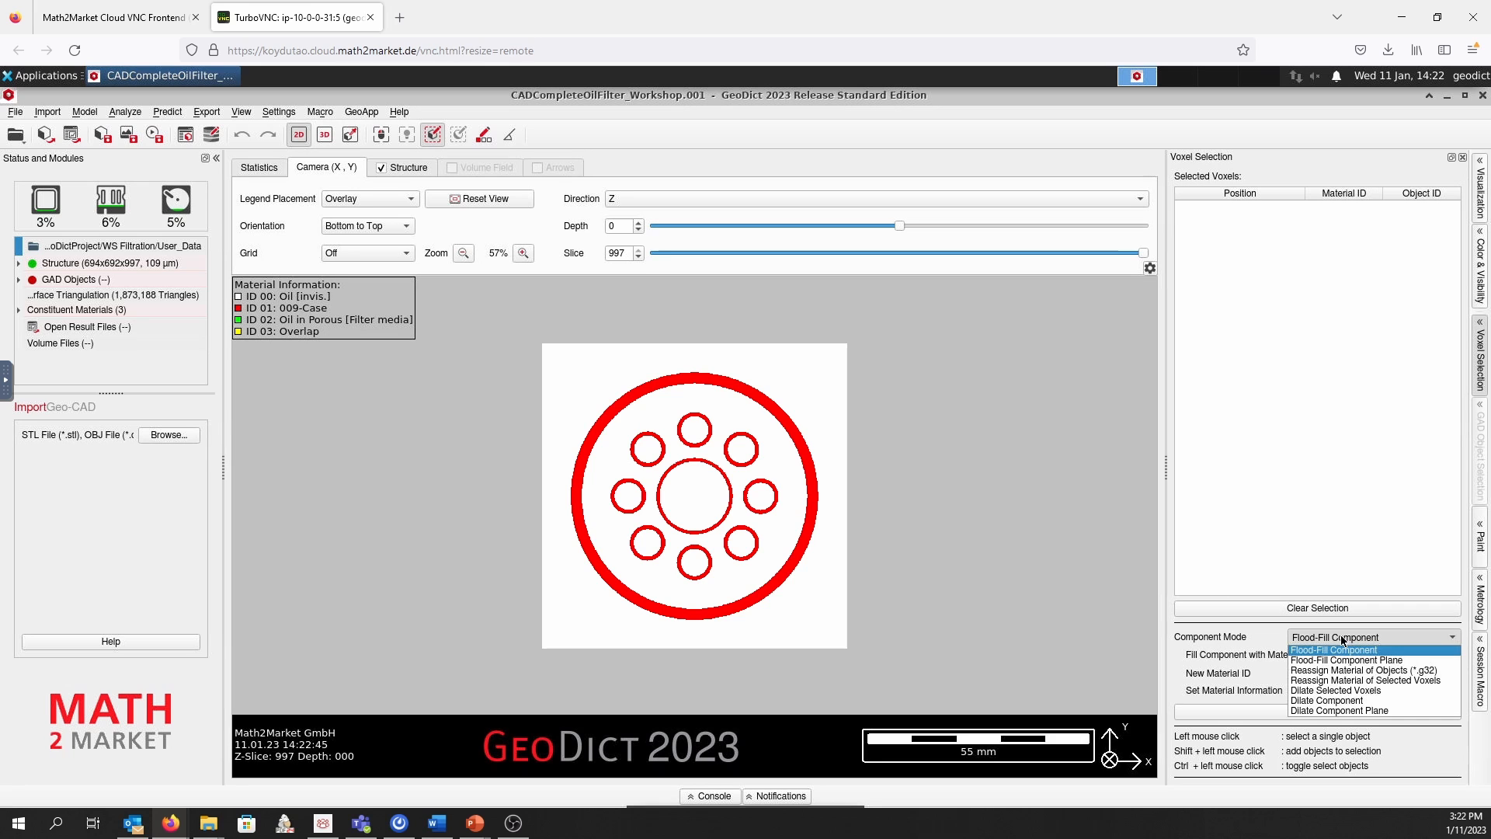
{"action": "left_click", "coordinate": [1408, 661]}
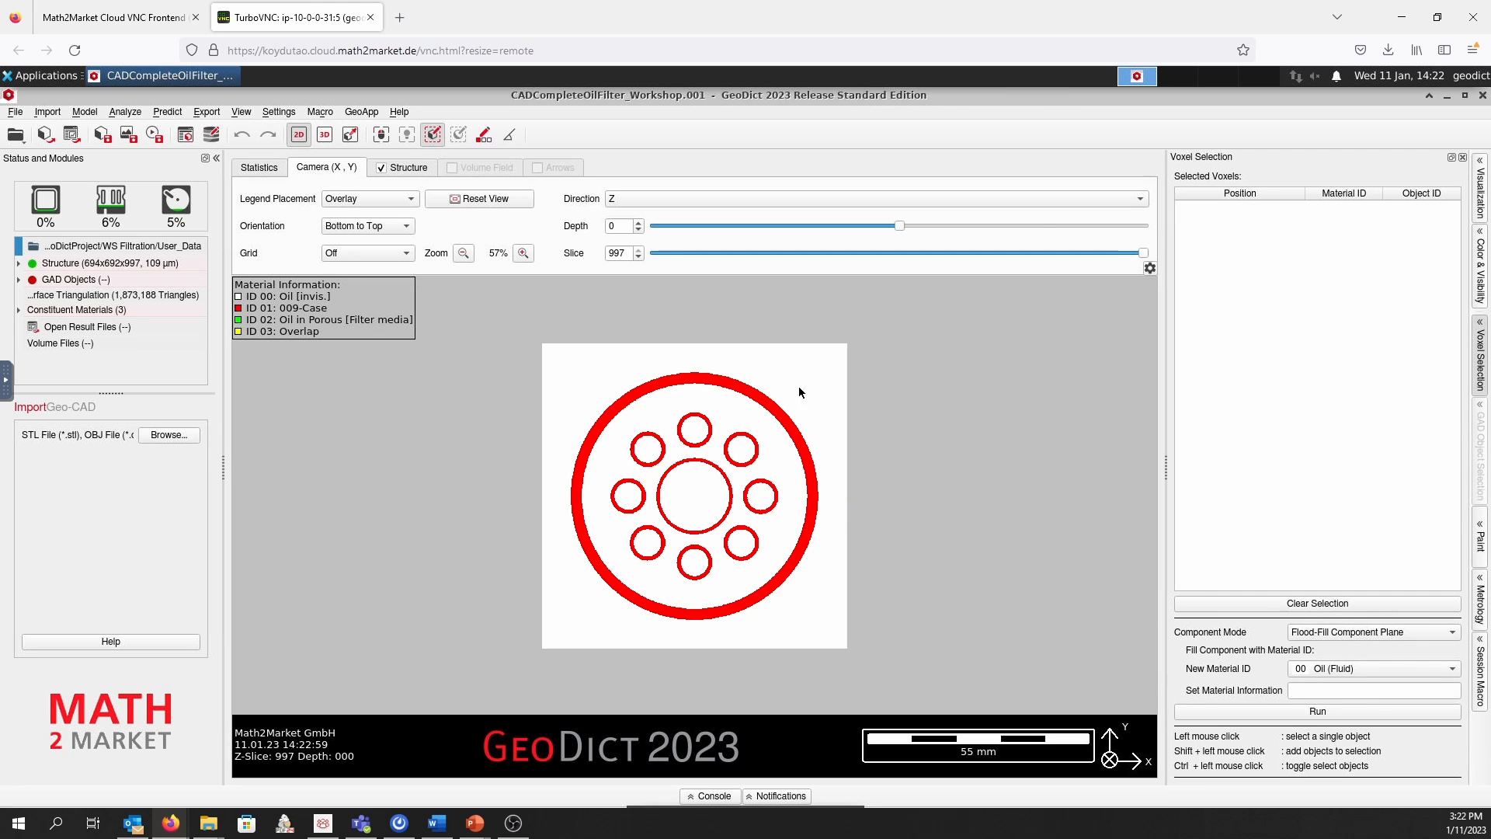
Select one voxel inside each of the eight small inlet holes around the central opening in slice 997
{"action": "left_click", "coordinate": [696, 434]}
{"action": "left_click", "coordinate": [742, 449]}
{"action": "left_click", "coordinate": [759, 497]}
{"action": "left_click", "coordinate": [742, 542]}
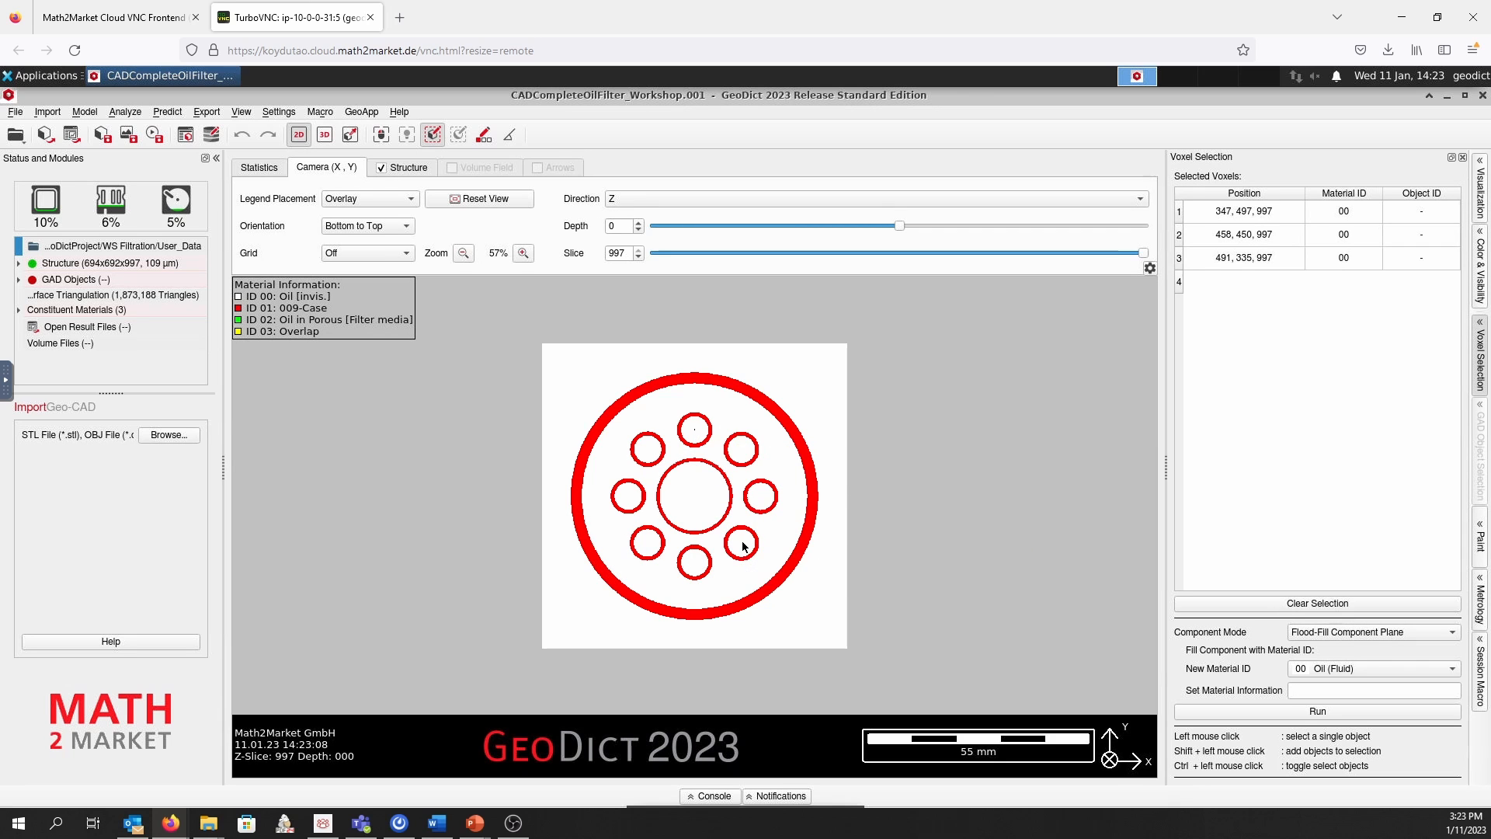
{"action": "left_click", "coordinate": [697, 563]}
{"action": "left_click", "coordinate": [650, 545]}
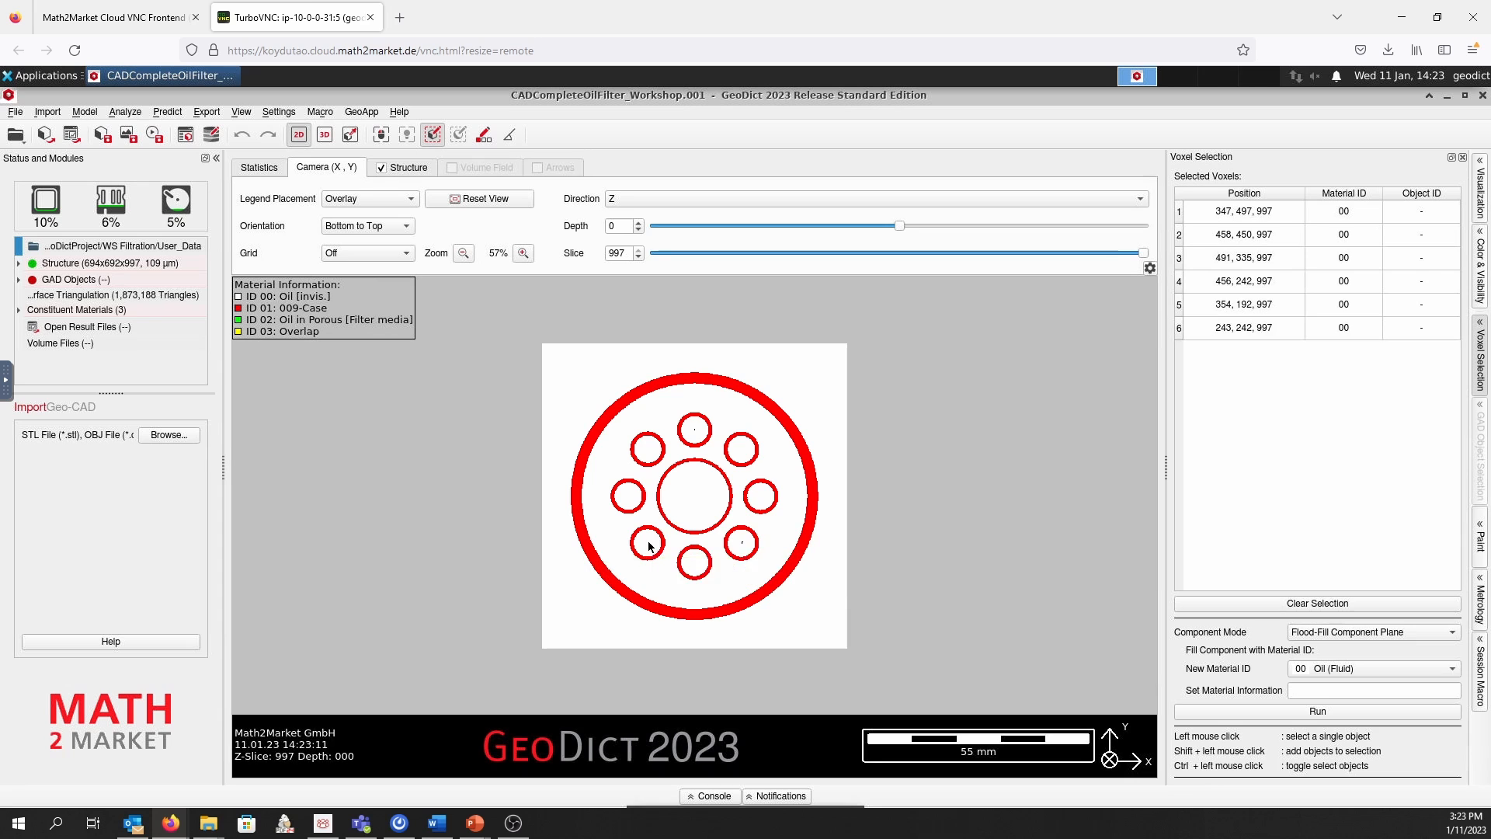
{"action": "left_click", "coordinate": [629, 498]}
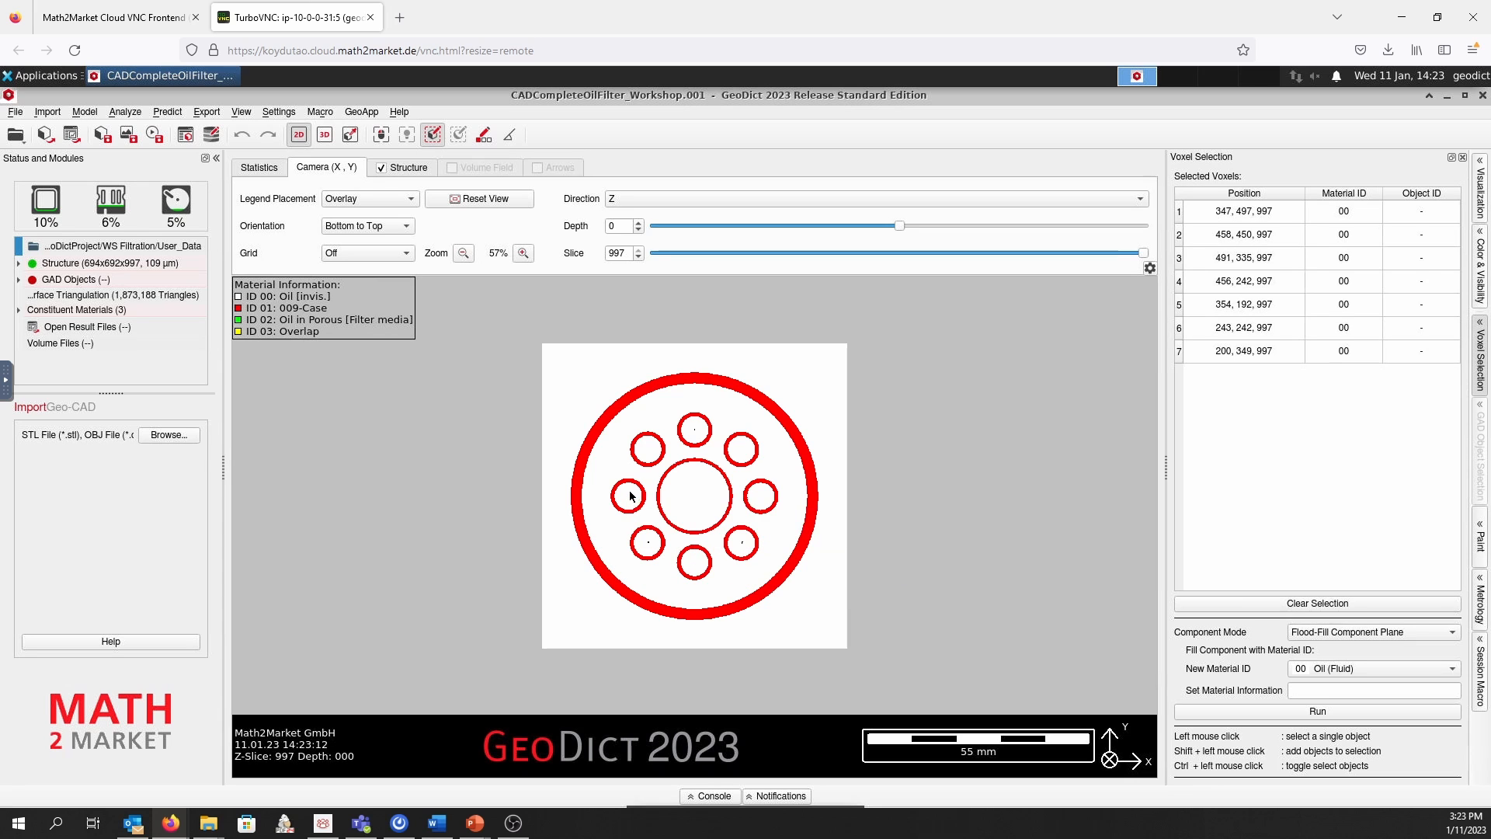
{"action": "left_click", "coordinate": [645, 451]}
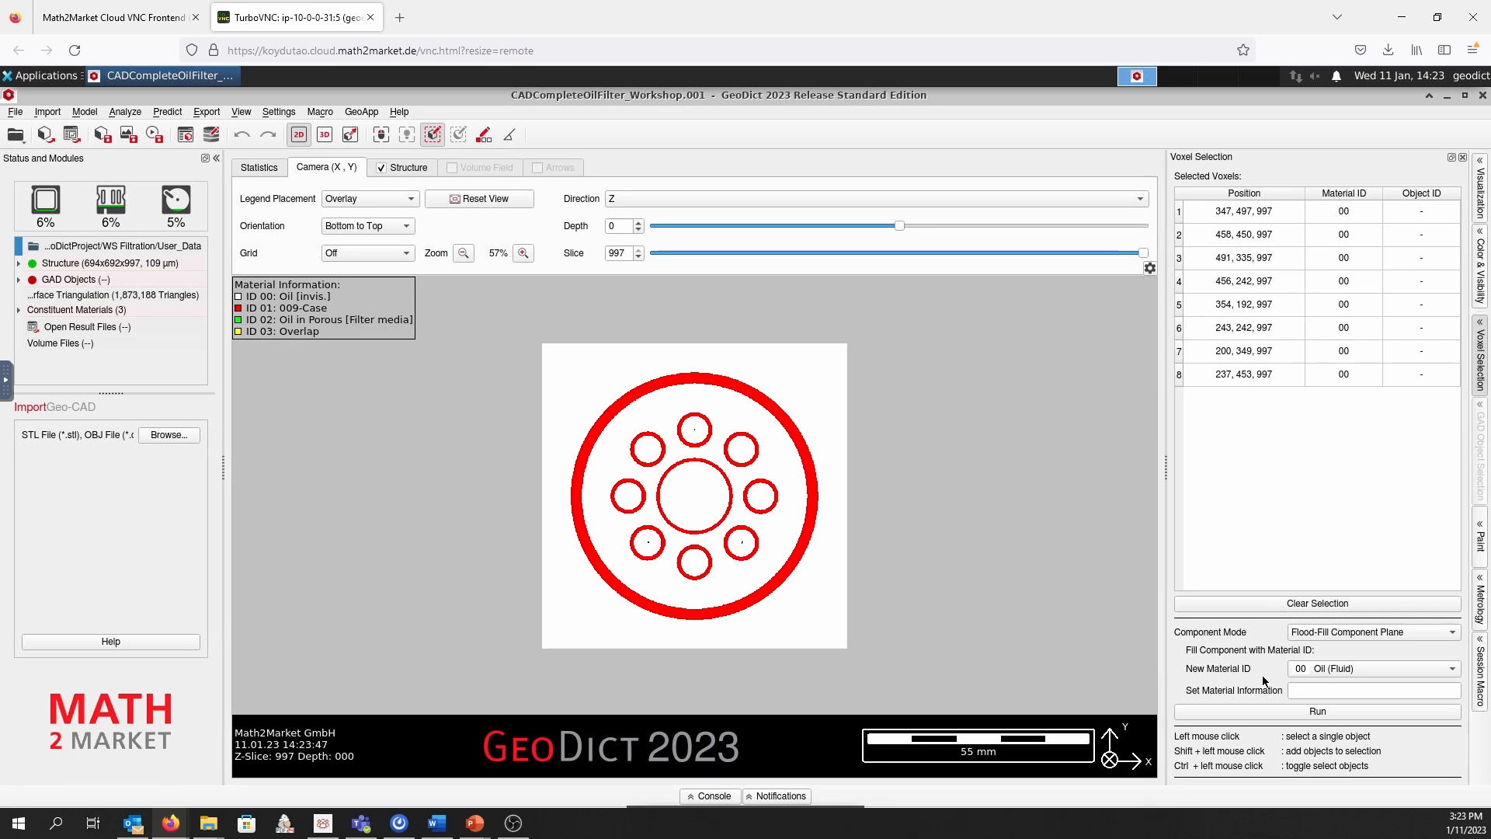
Flood-fill the planes of the eight selected inlet holes with material ID 04 and set the material information to "Inlet"
{"action": "left_click", "coordinate": [1310, 670]}
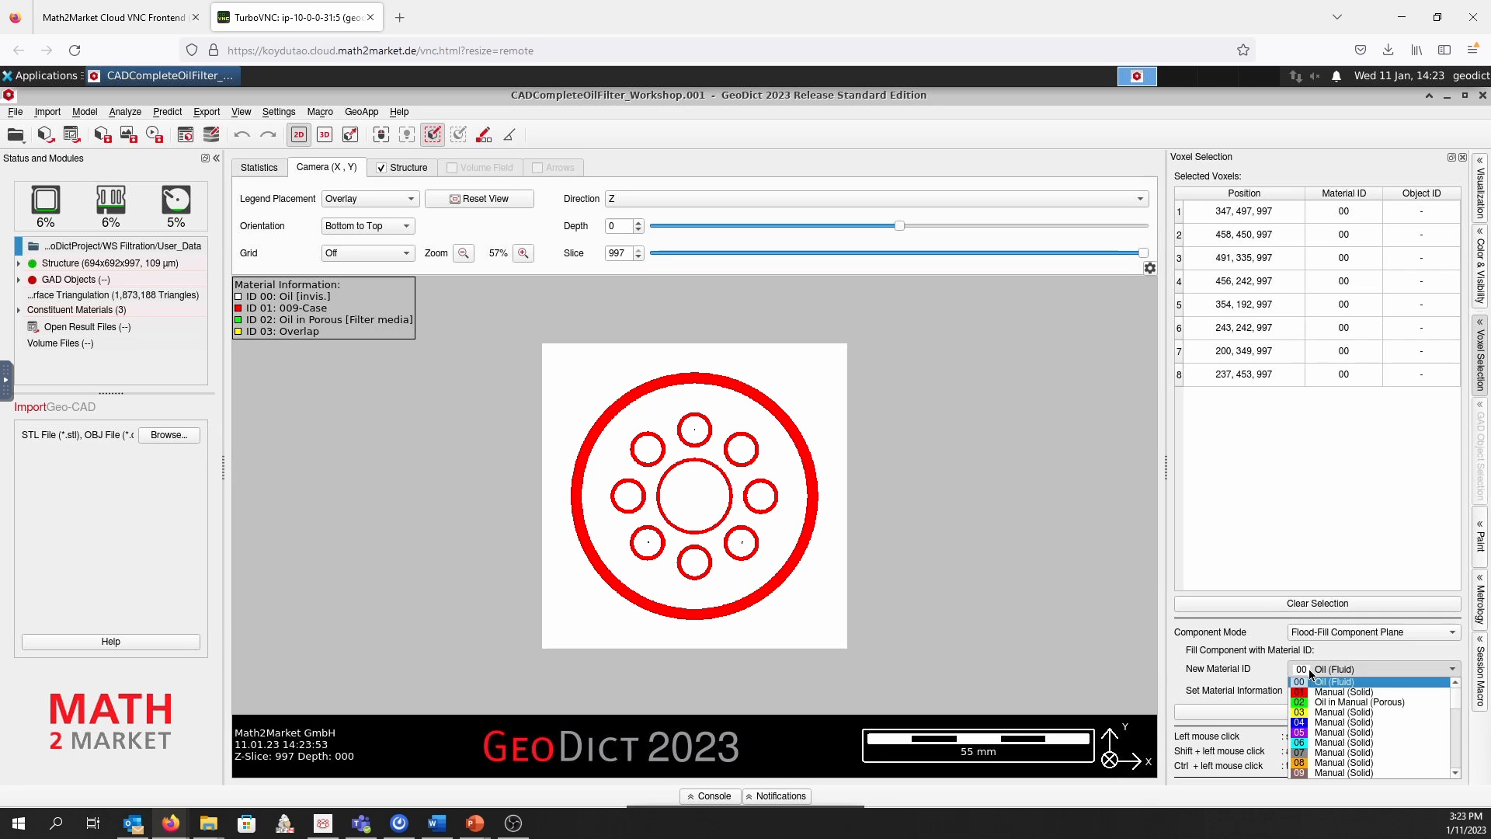
{"action": "left_click", "coordinate": [1349, 722]}
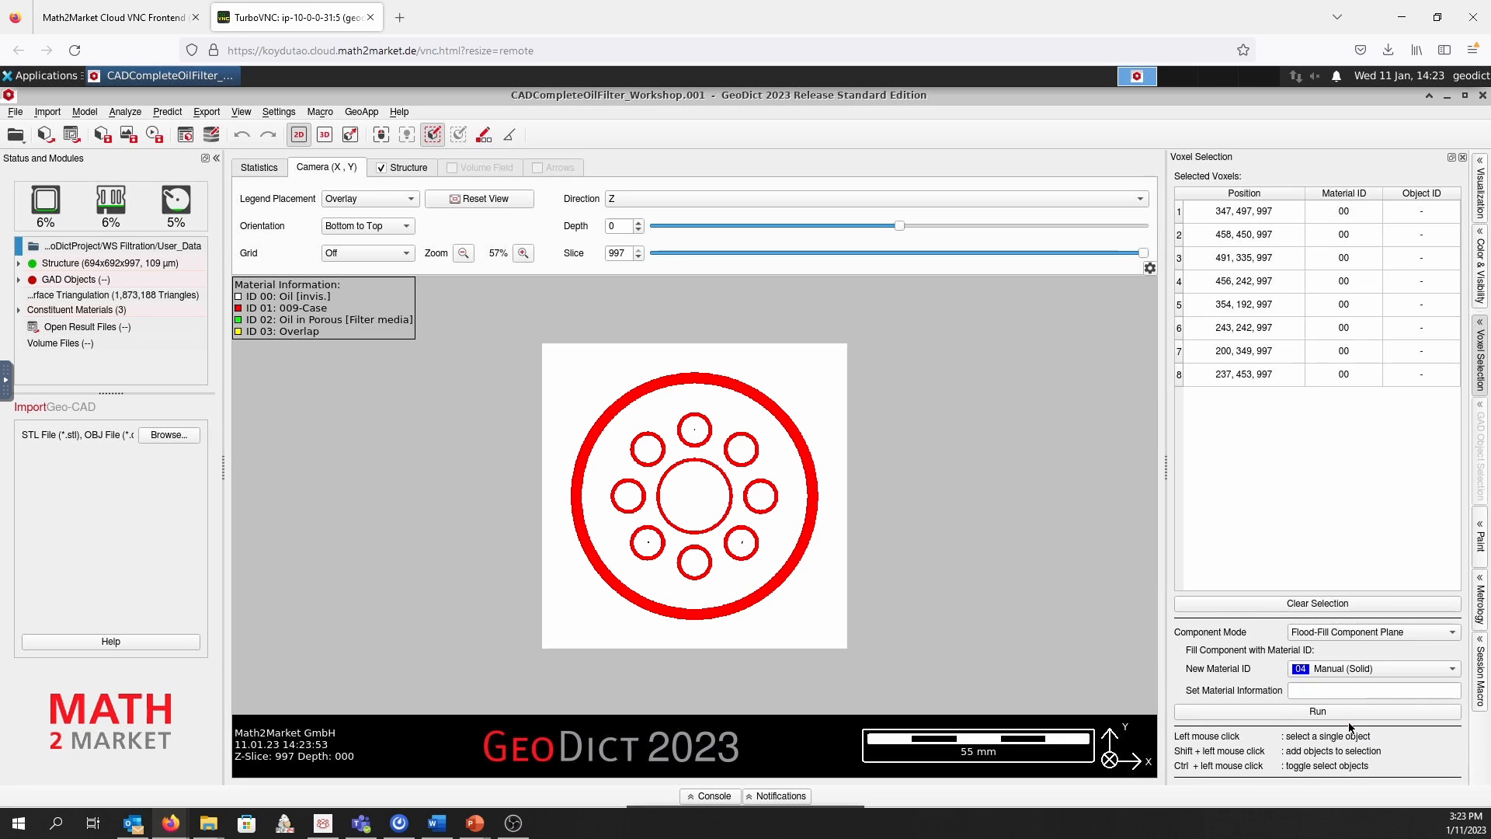
{"action": "left_click", "coordinate": [1308, 688]}
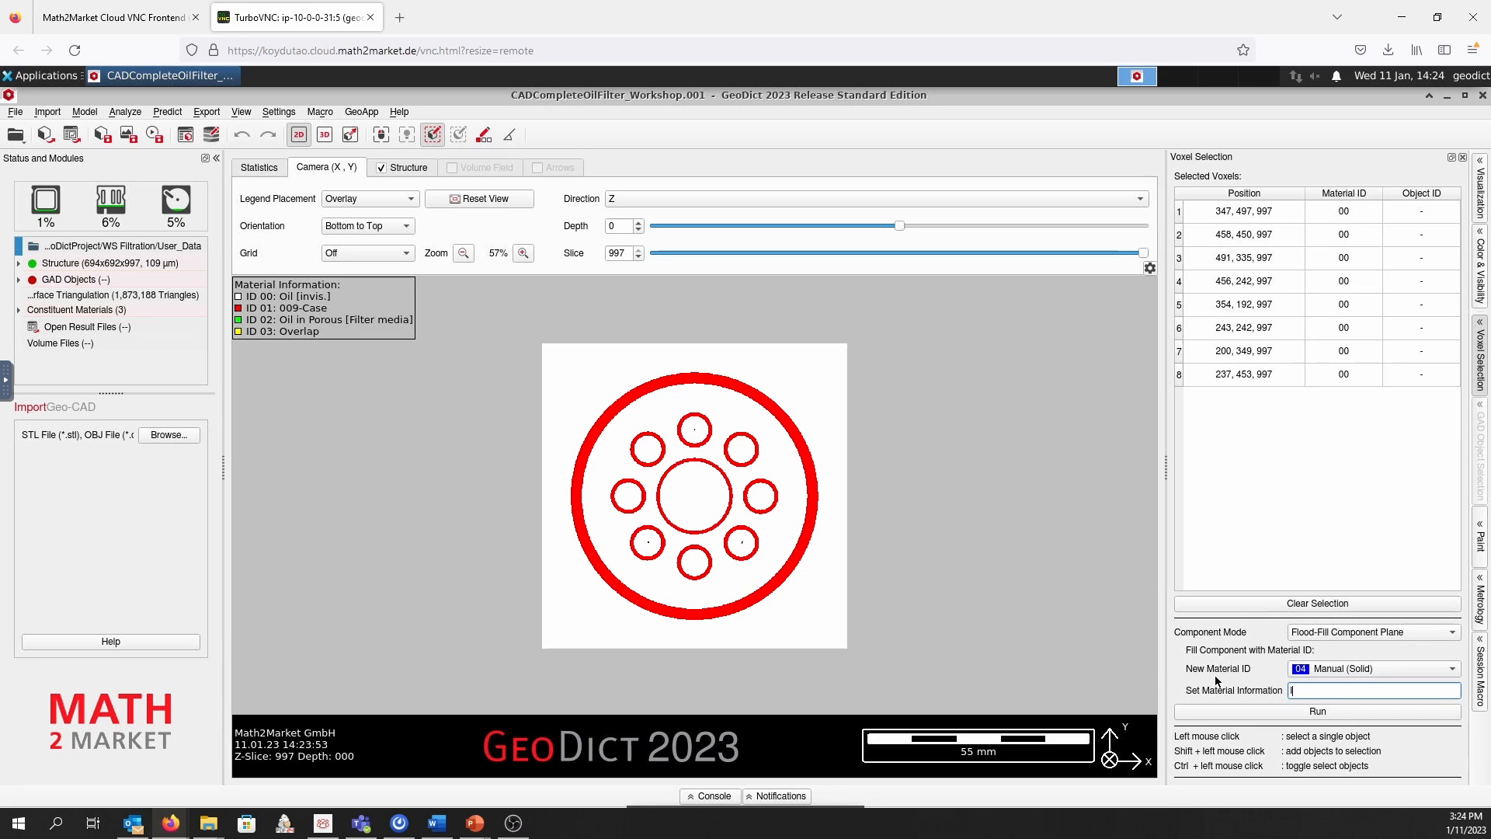
{"action": "type", "text": "Inlet"}
{"action": "left_click", "coordinate": [1235, 710]}
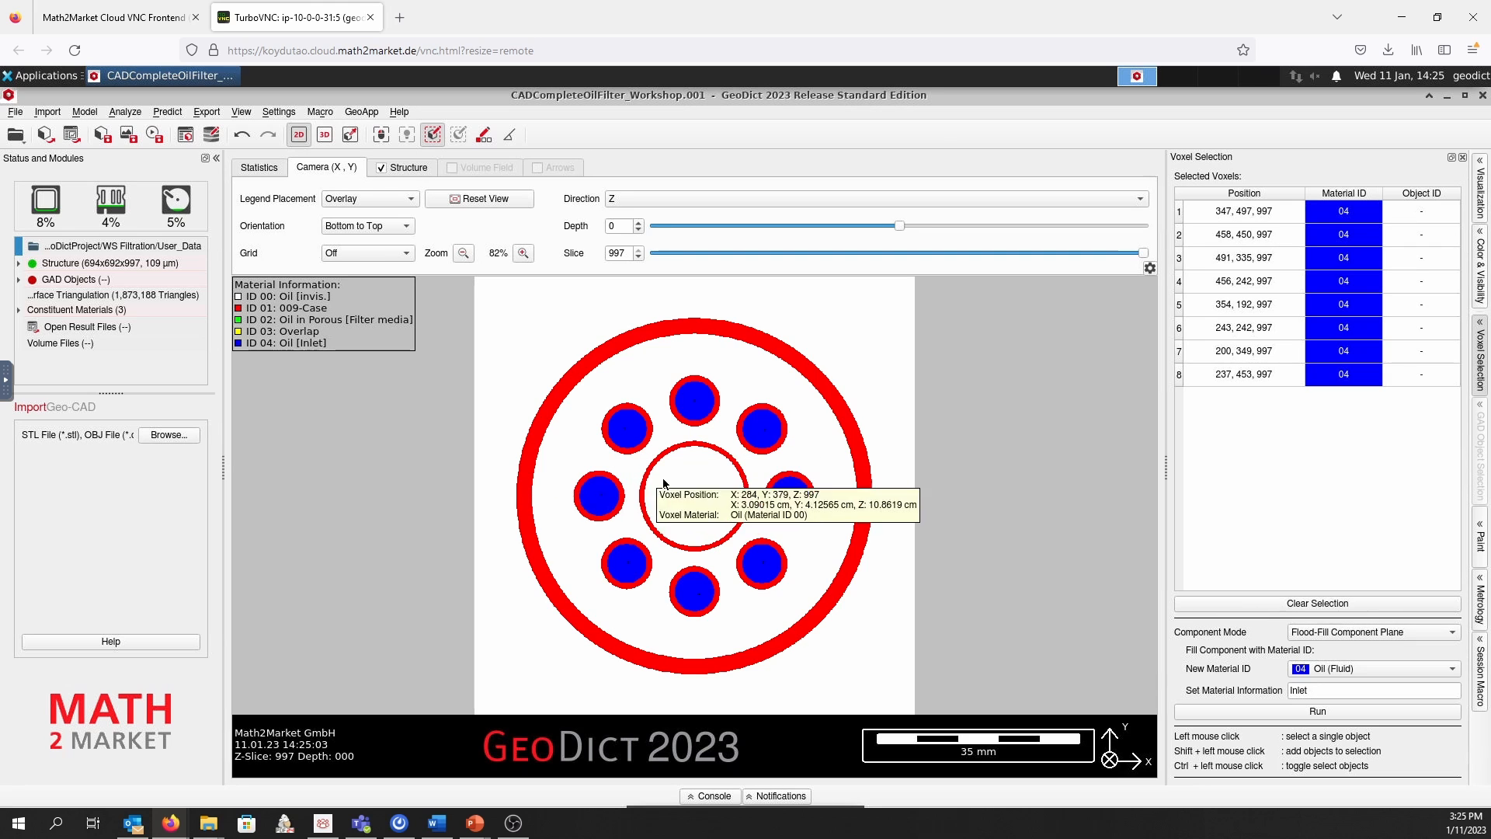
Flood-fill the plane of the large central opening in slice 997 with material ID 05 and material information "Outlet"
{"action": "left_click", "coordinate": [696, 492]}
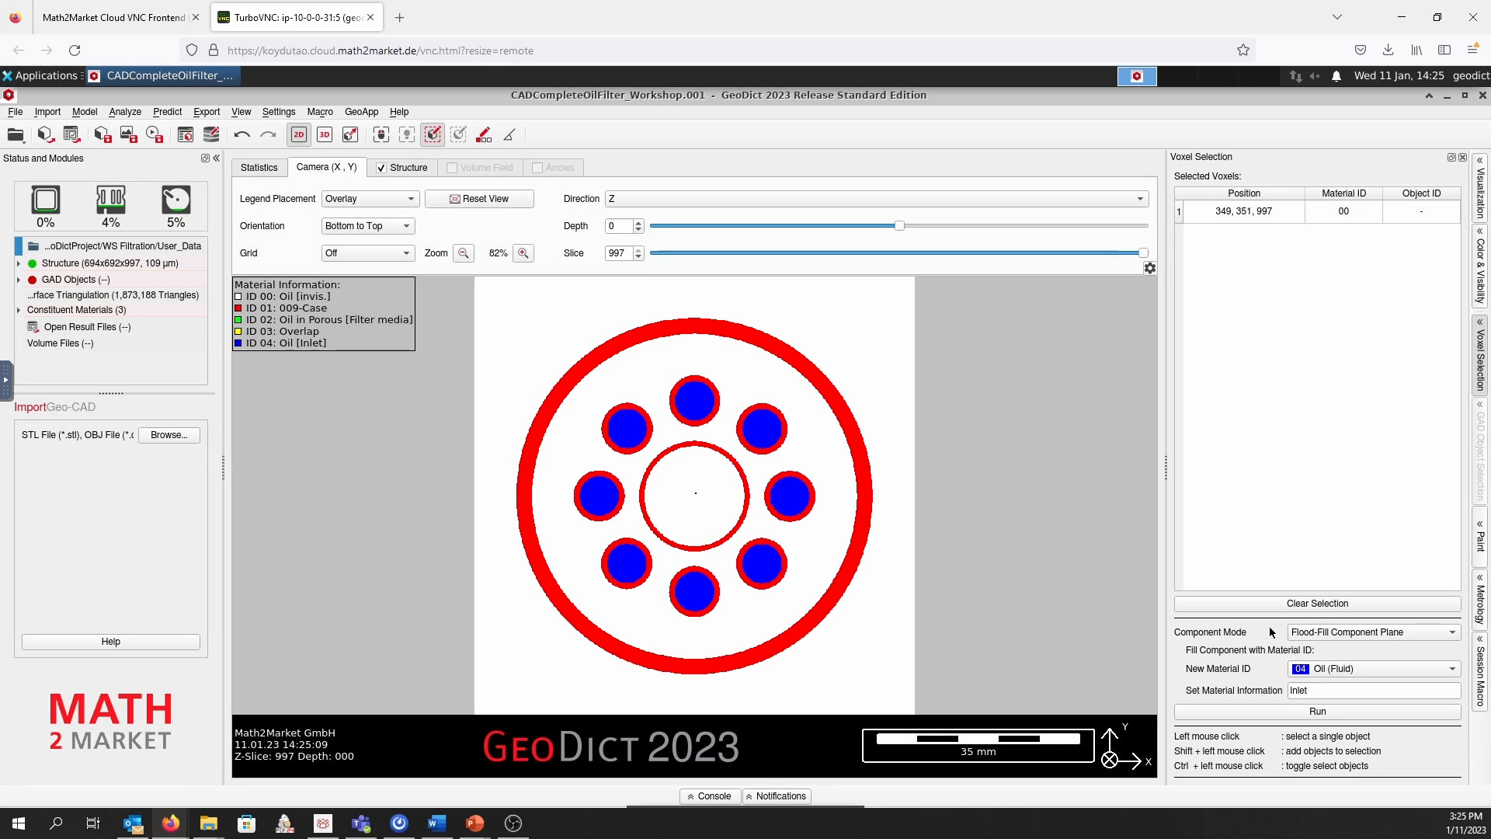
{"action": "left_click", "coordinate": [1334, 668]}
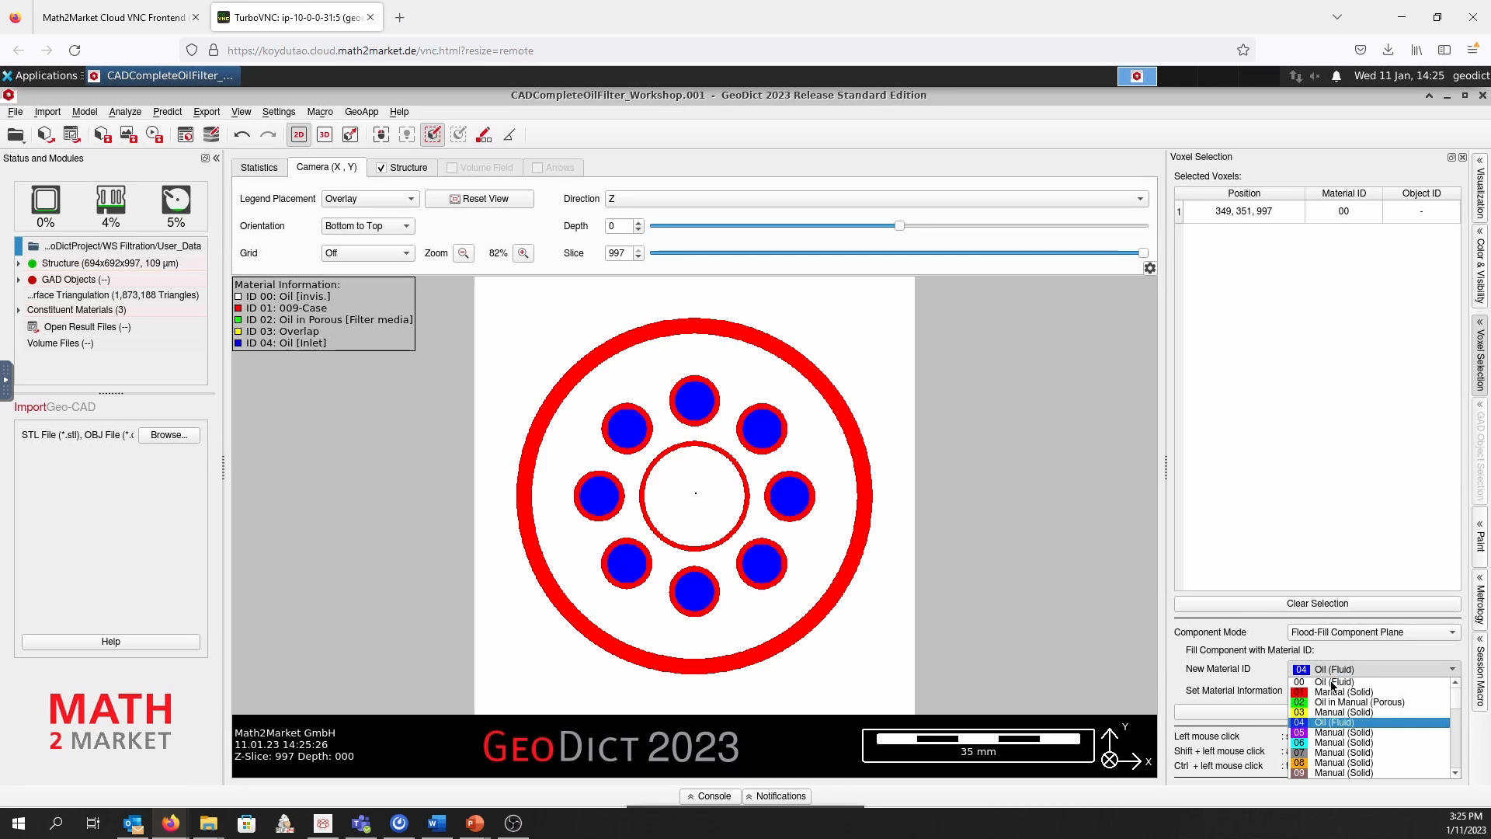
{"action": "left_click", "coordinate": [1338, 733]}
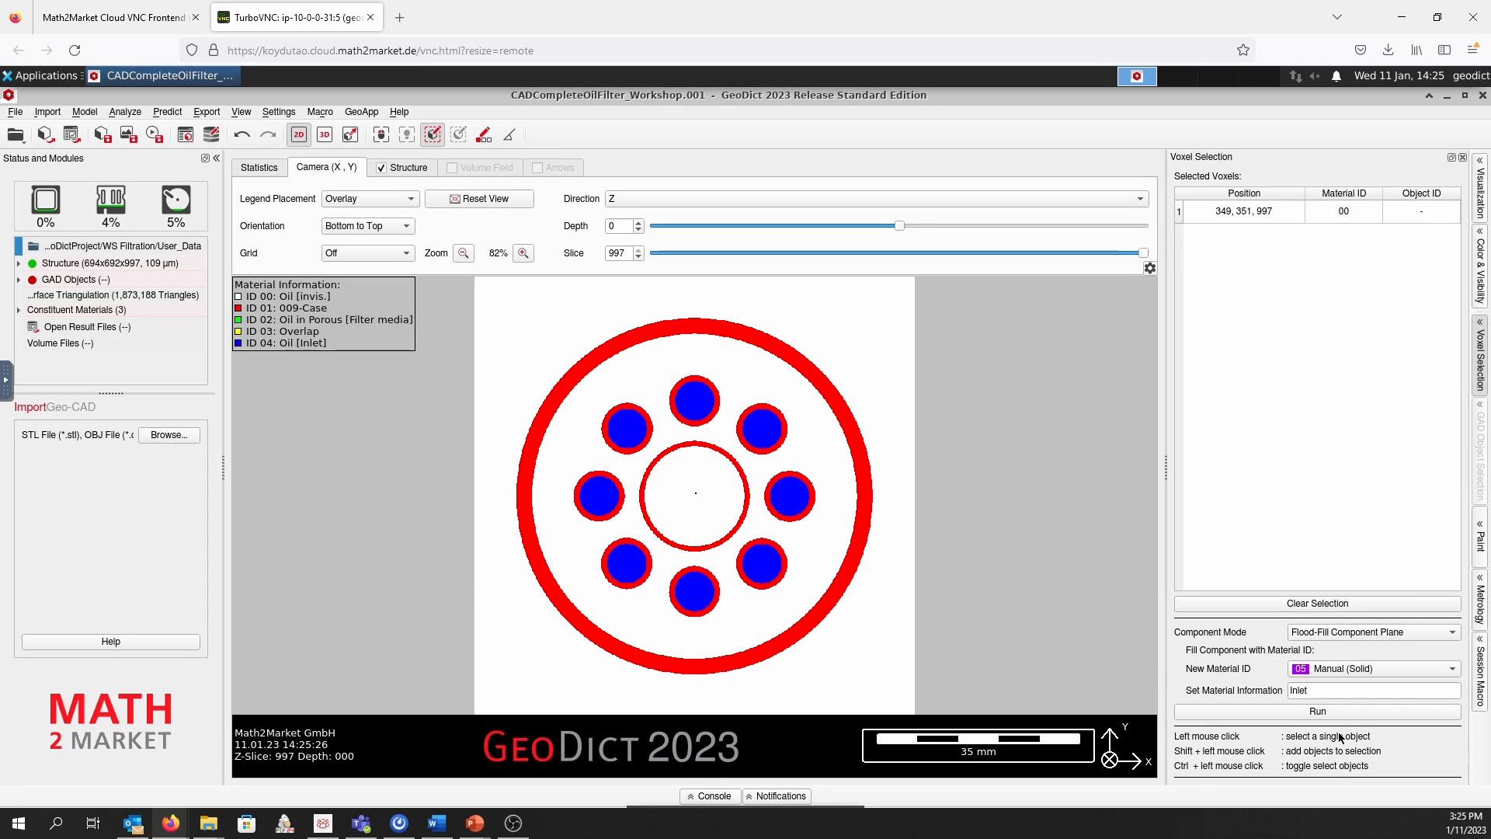
{"action": "double_click", "coordinate": [1323, 690]}
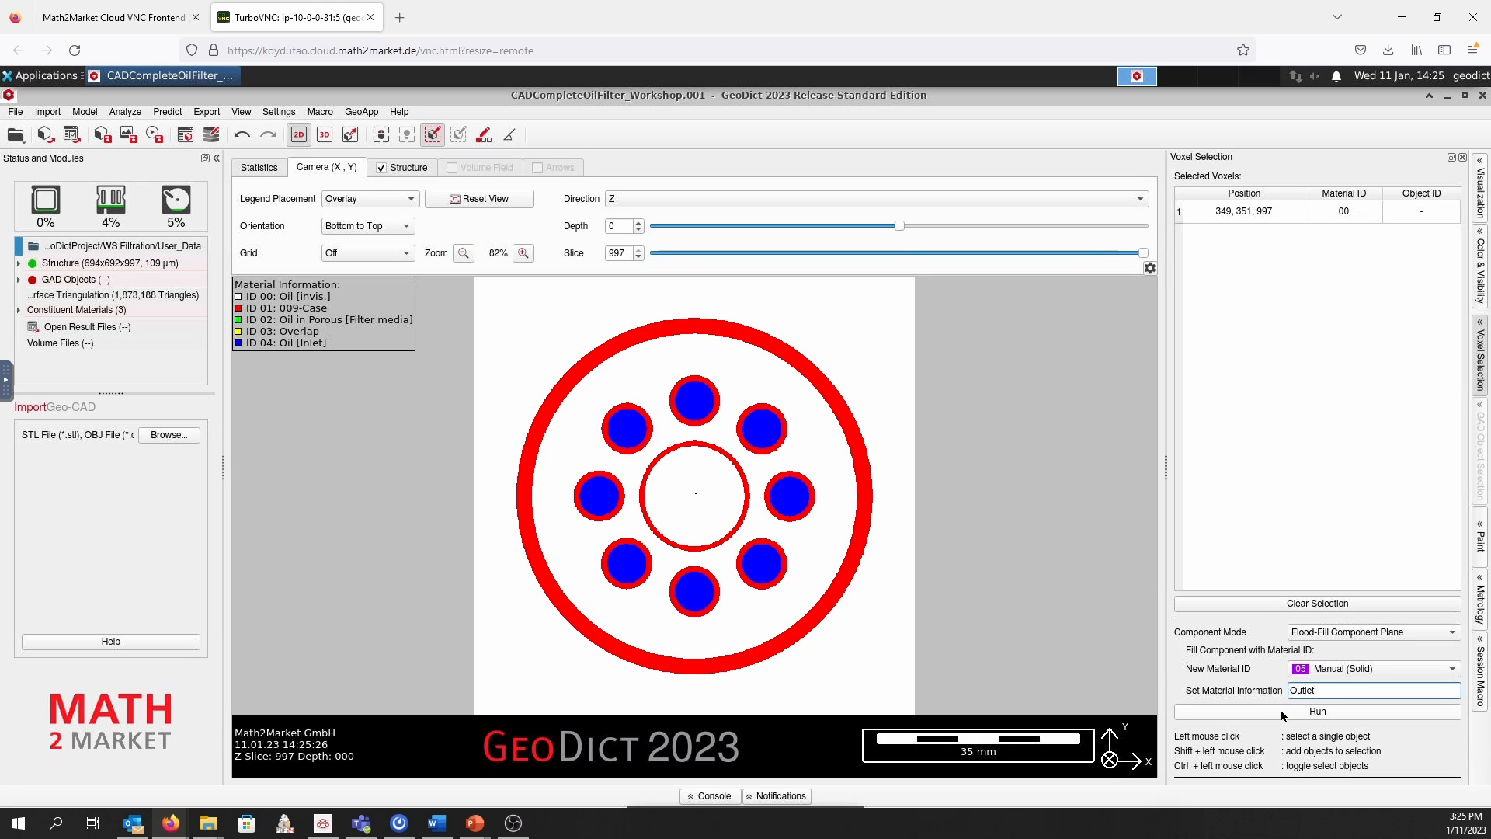
{"action": "left_click", "coordinate": [1281, 713]}
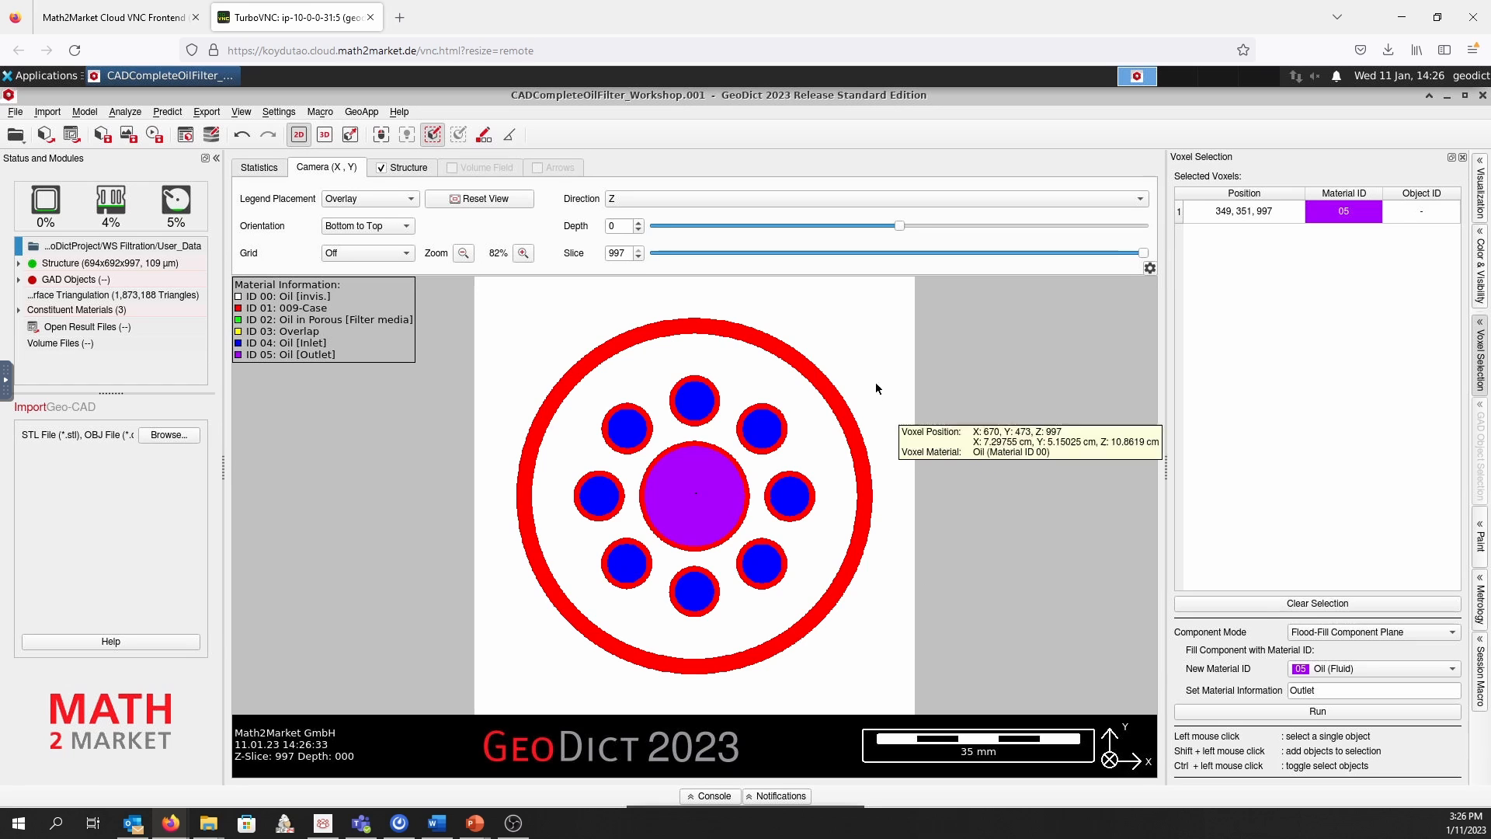
Flood-fill the oil region outside the filter case as a whole component with material ID 06 and material information "Void"
{"action": "left_click", "coordinate": [857, 323]}
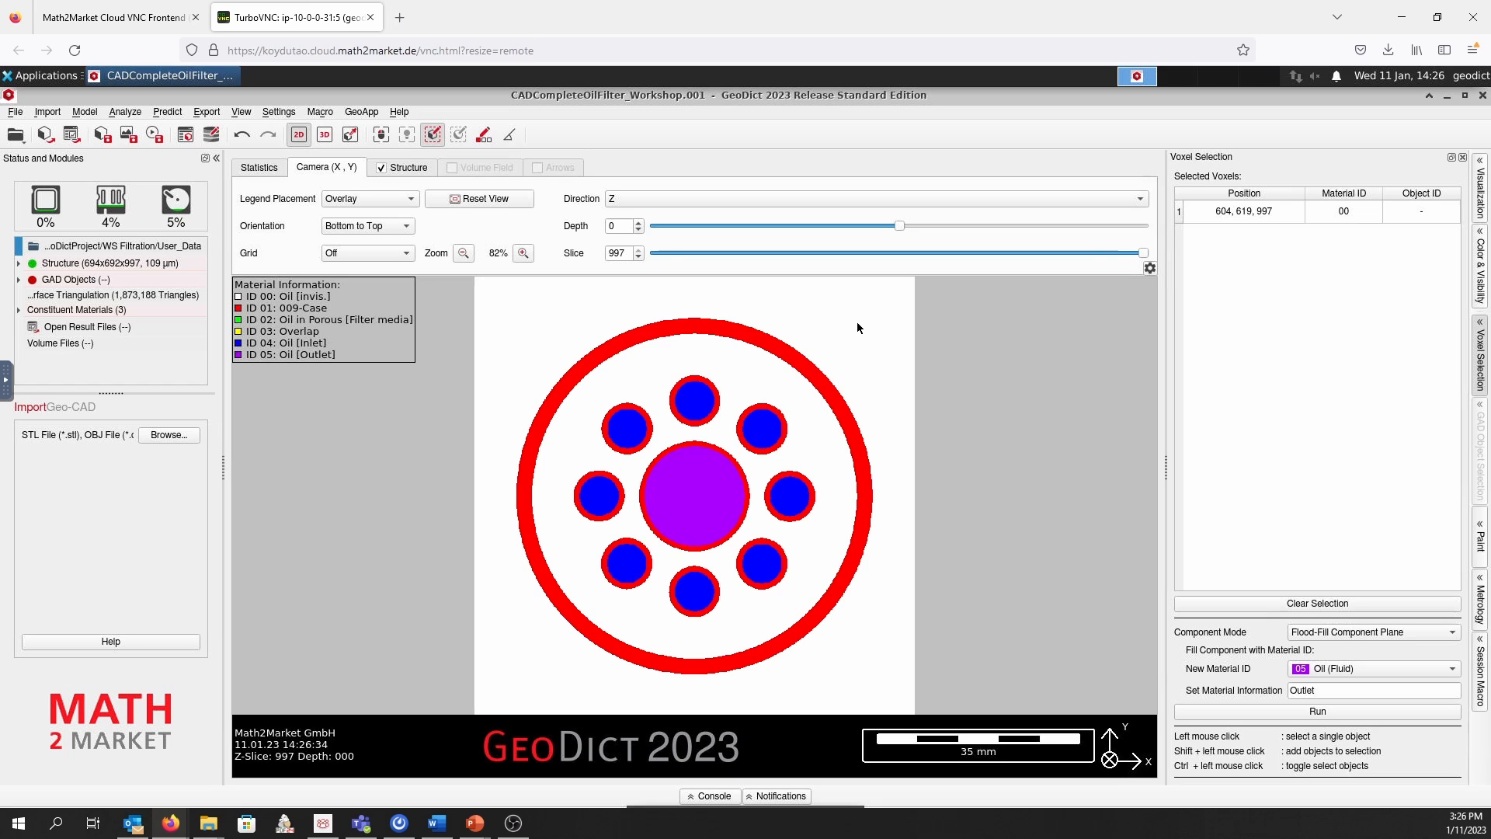
{"action": "mouse_move", "coordinate": [865, 325]}
{"action": "left_click", "coordinate": [1345, 634]}
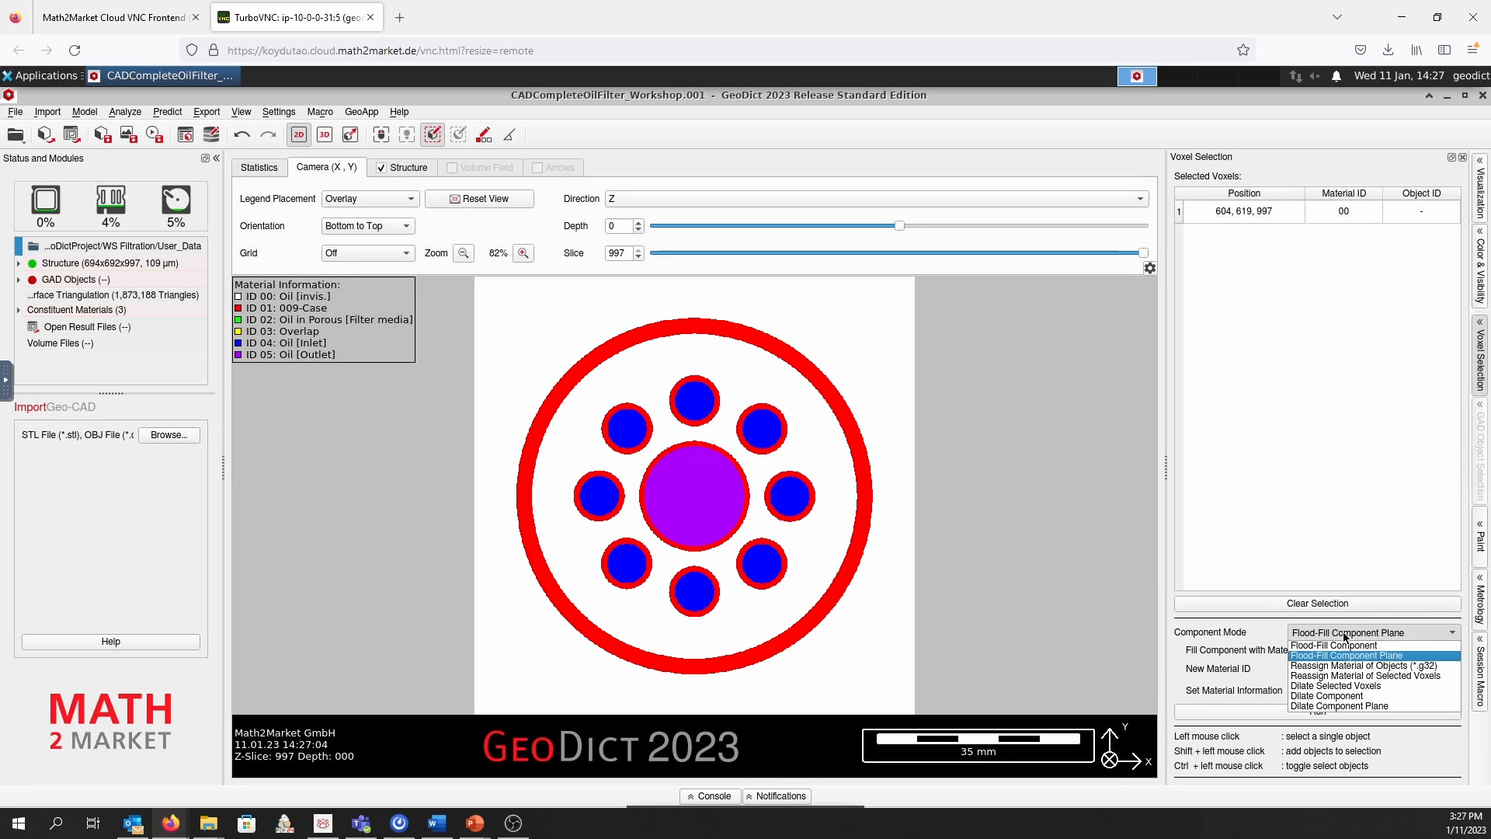
{"action": "left_click", "coordinate": [1382, 652]}
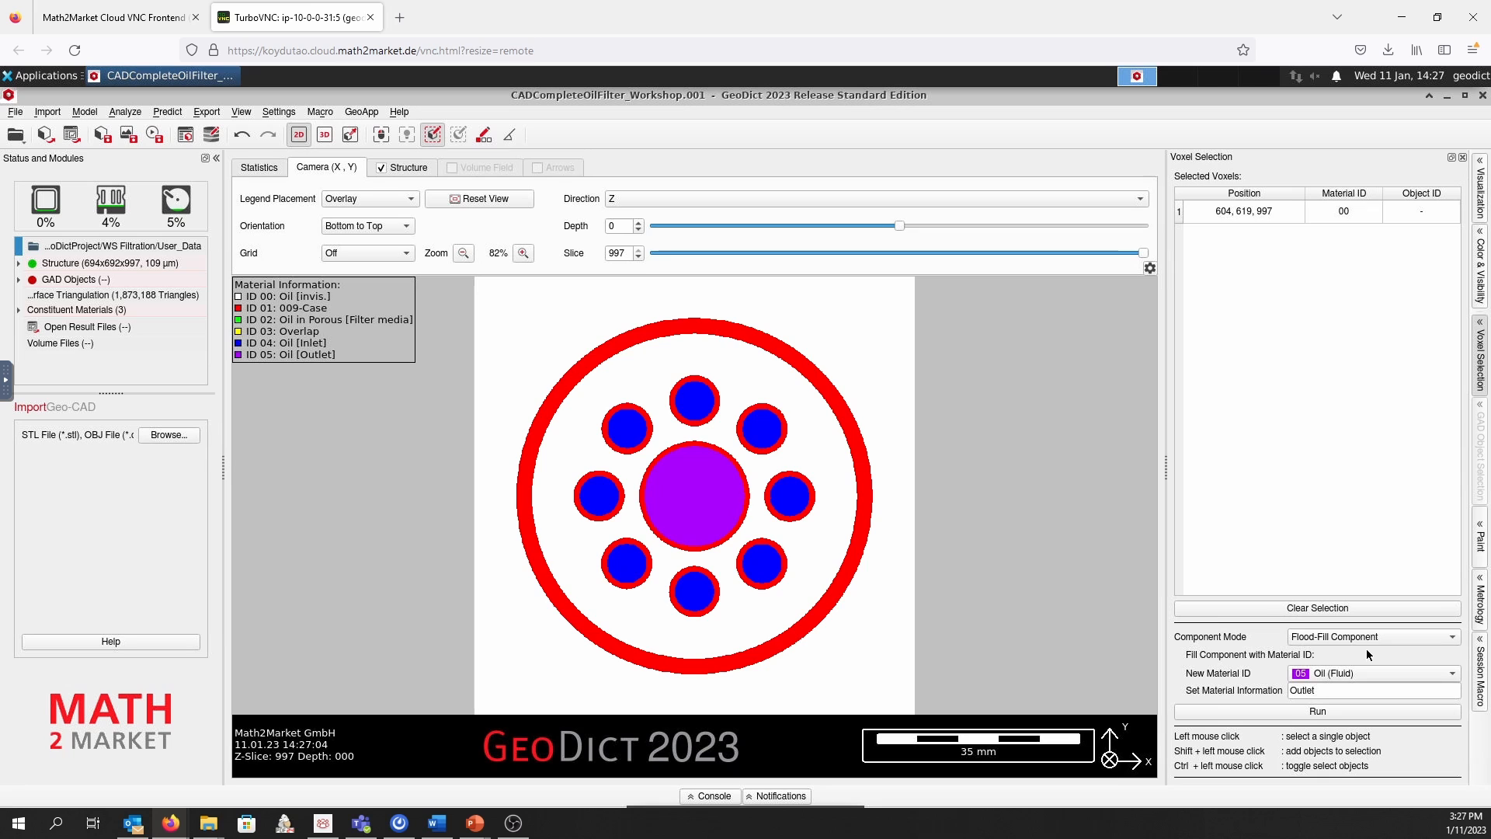
{"action": "left_click", "coordinate": [1337, 674]}
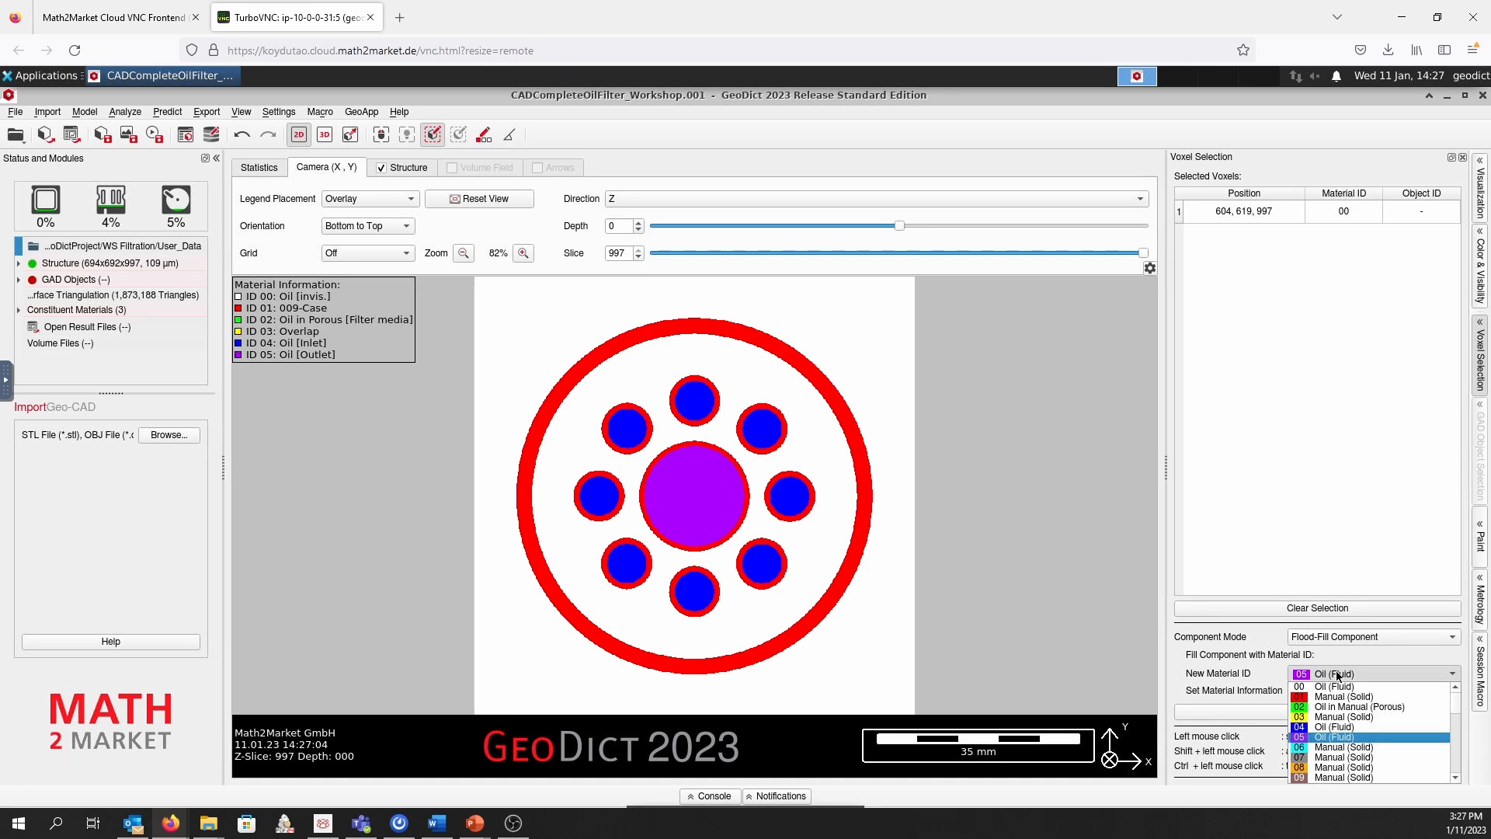
{"action": "left_click", "coordinate": [1335, 747]}
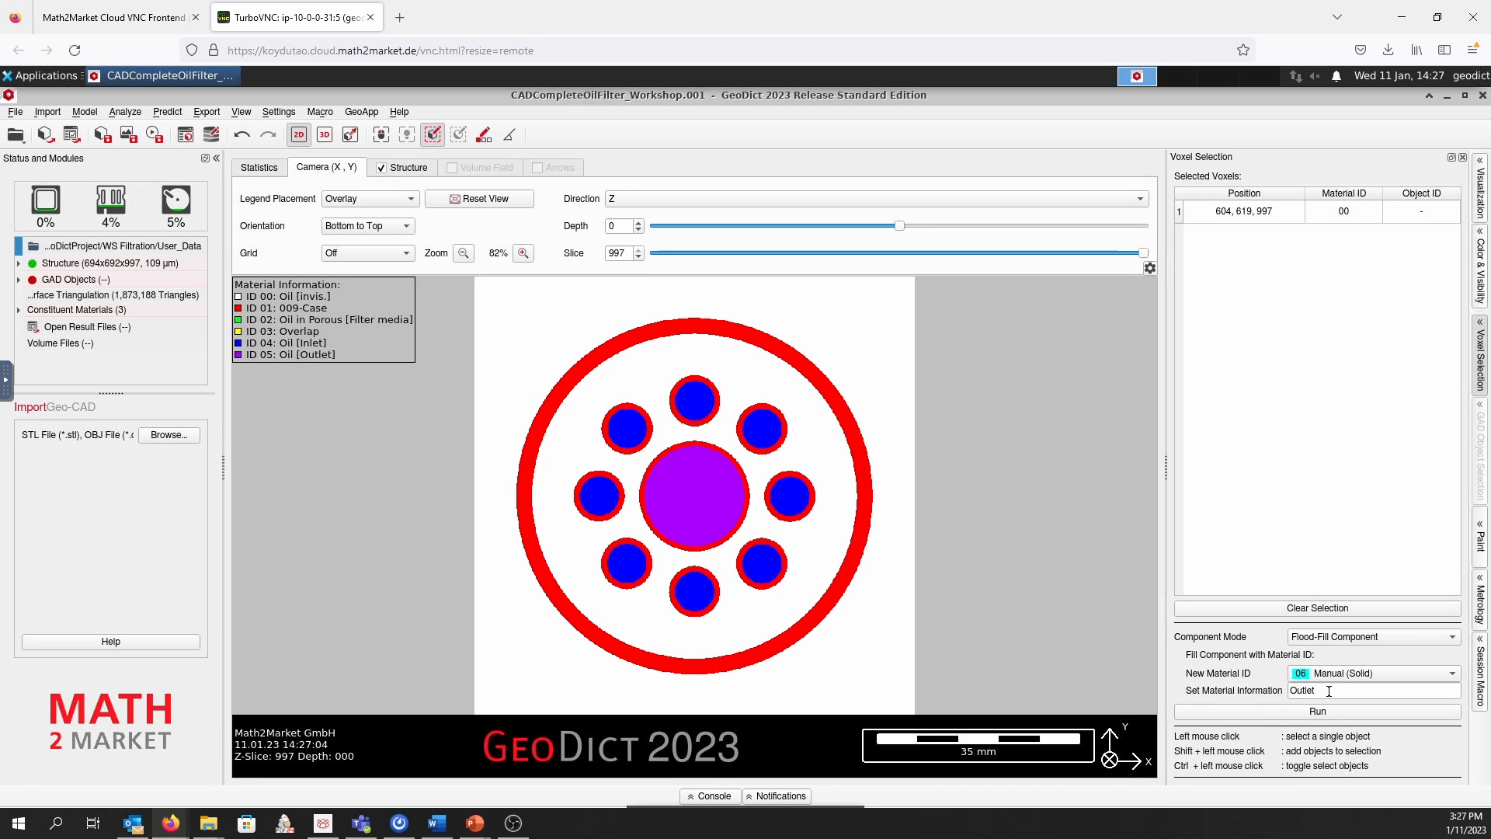
{"action": "left_click_drag", "start_coordinate": [1329, 690], "coordinate": [1278, 694]}
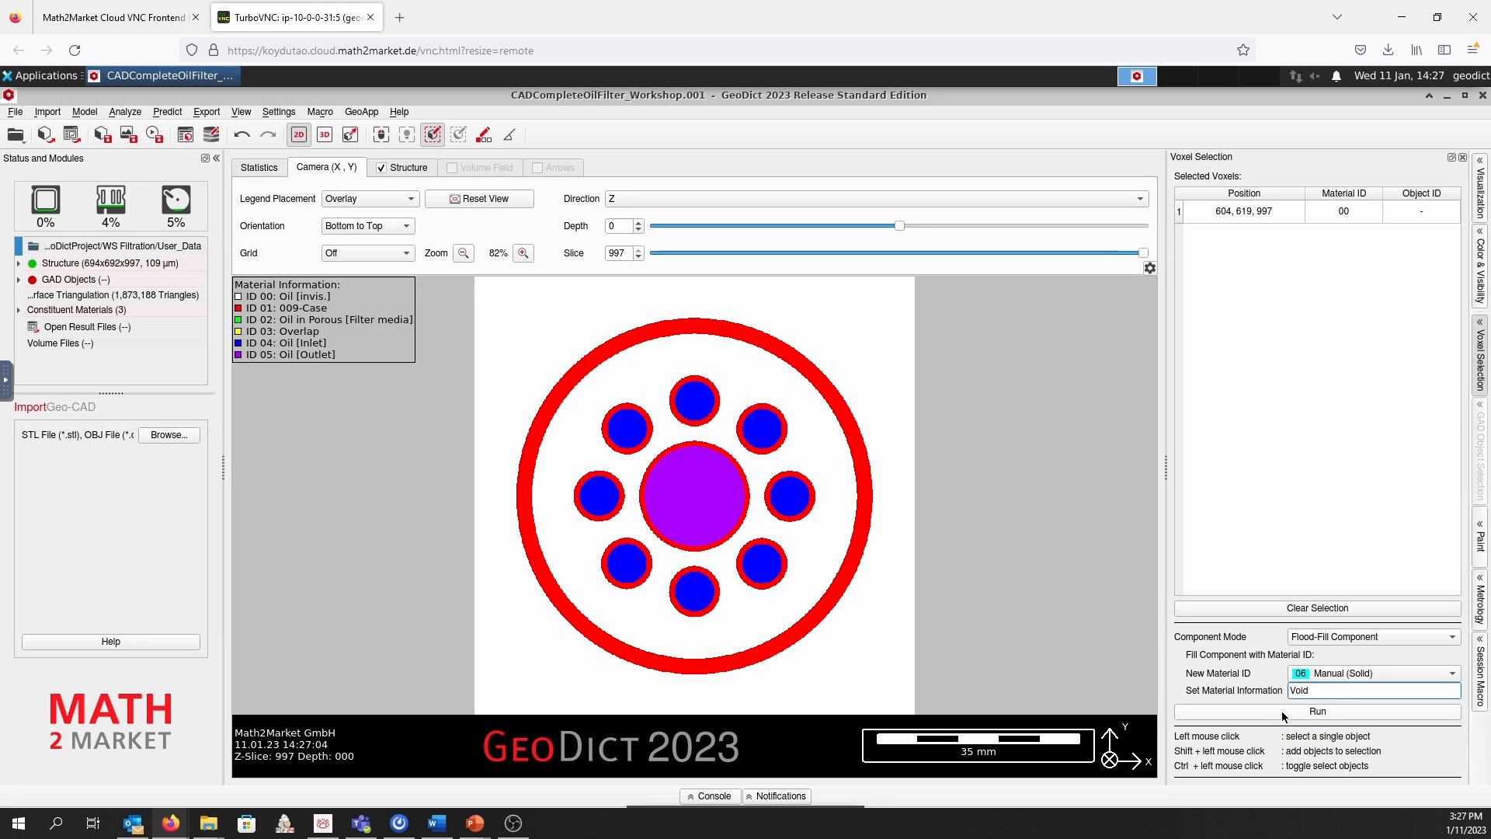
{"action": "left_click", "coordinate": [1282, 712]}
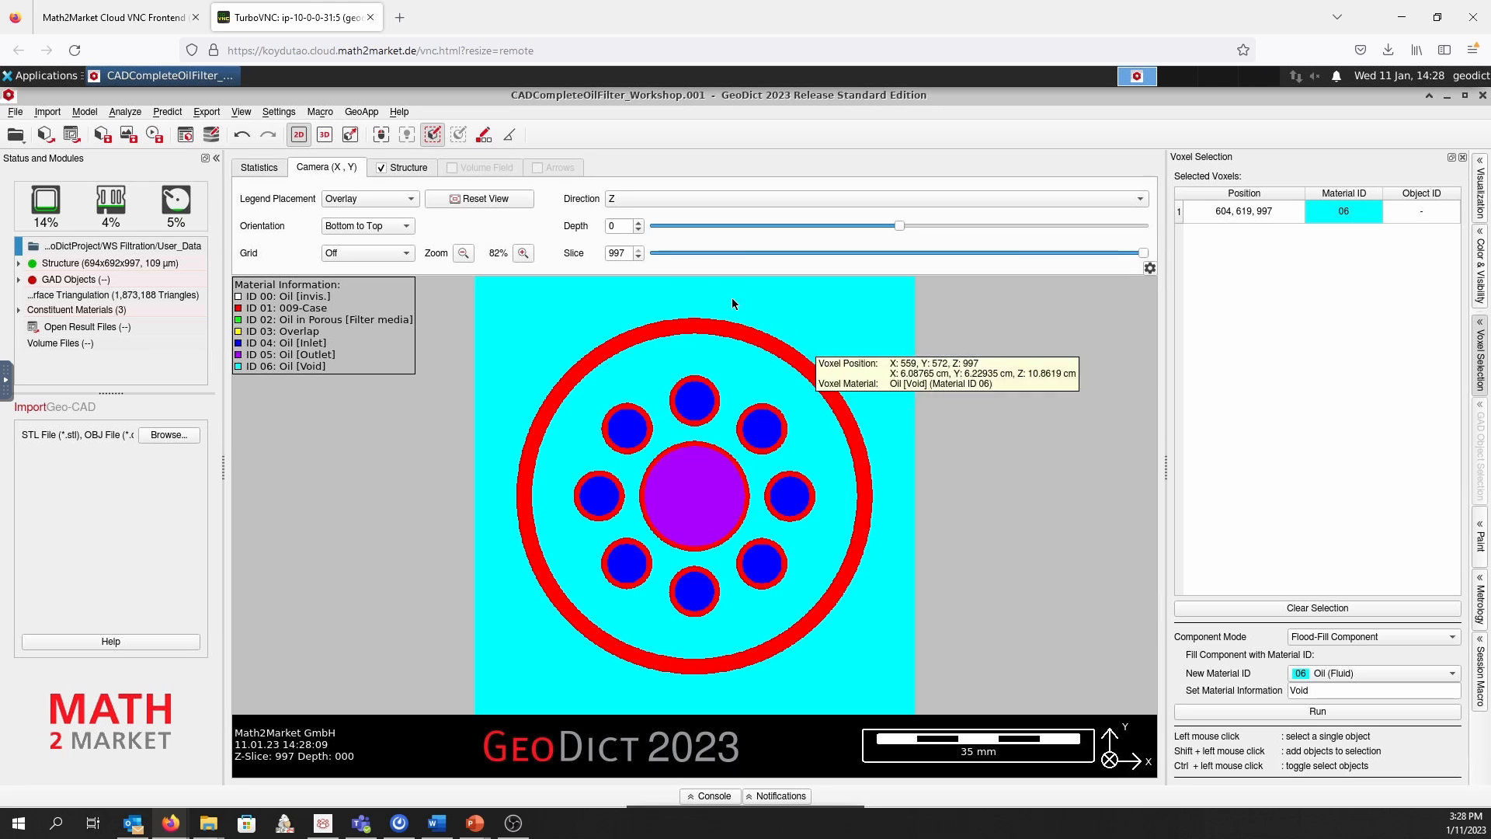
Show the structure in 3D, inspect the filled inlet, outlet and void regions, and deselect the voxel
{"action": "left_click", "coordinate": [325, 137]}
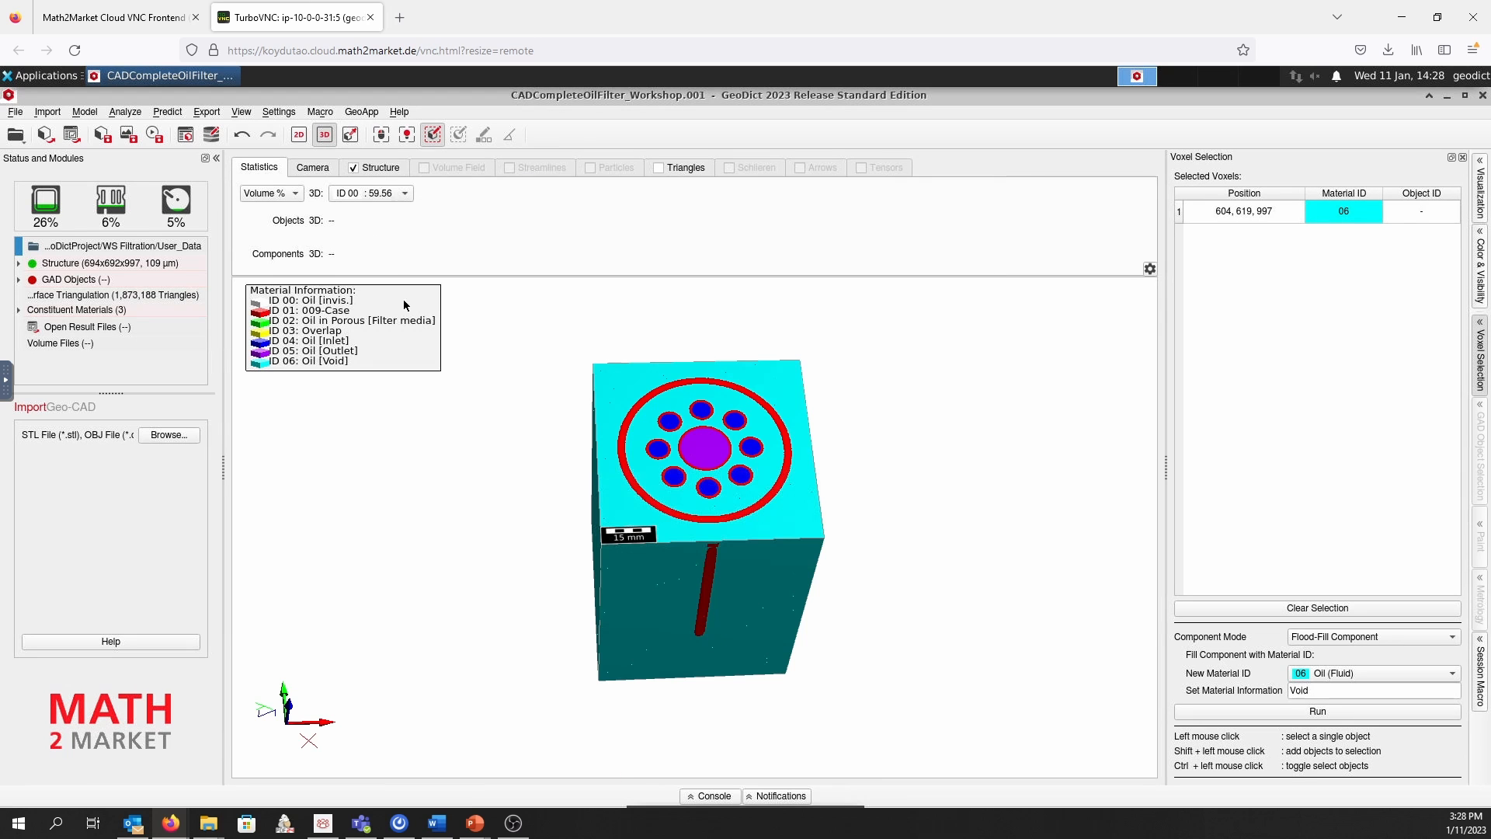
{"action": "left_click_drag", "start_coordinate": [794, 572], "coordinate": [793, 486]}
{"action": "left_click_drag", "start_coordinate": [696, 664], "coordinate": [728, 664]}
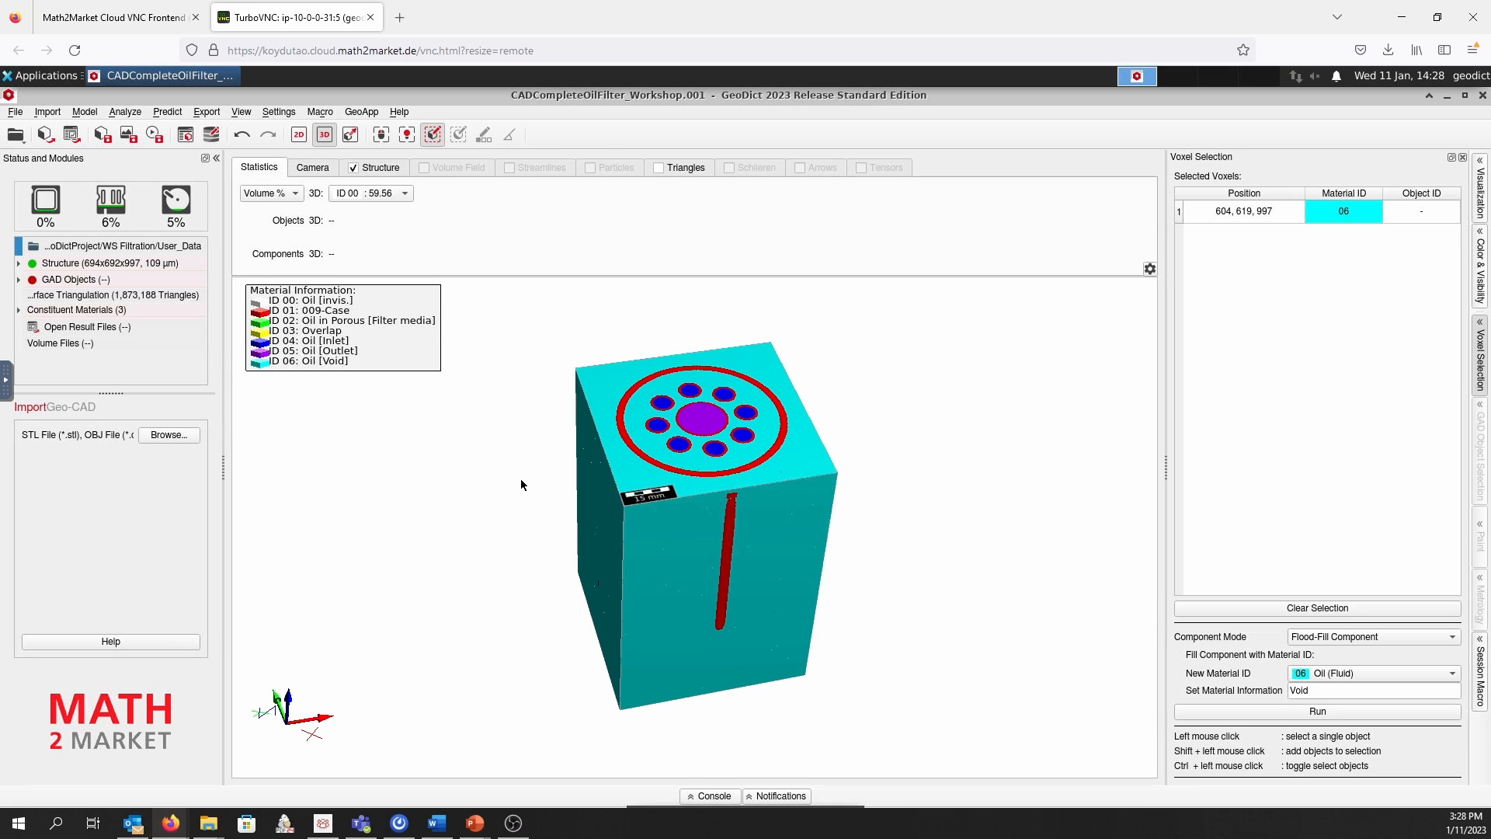
{"action": "left_click", "coordinate": [527, 543]}
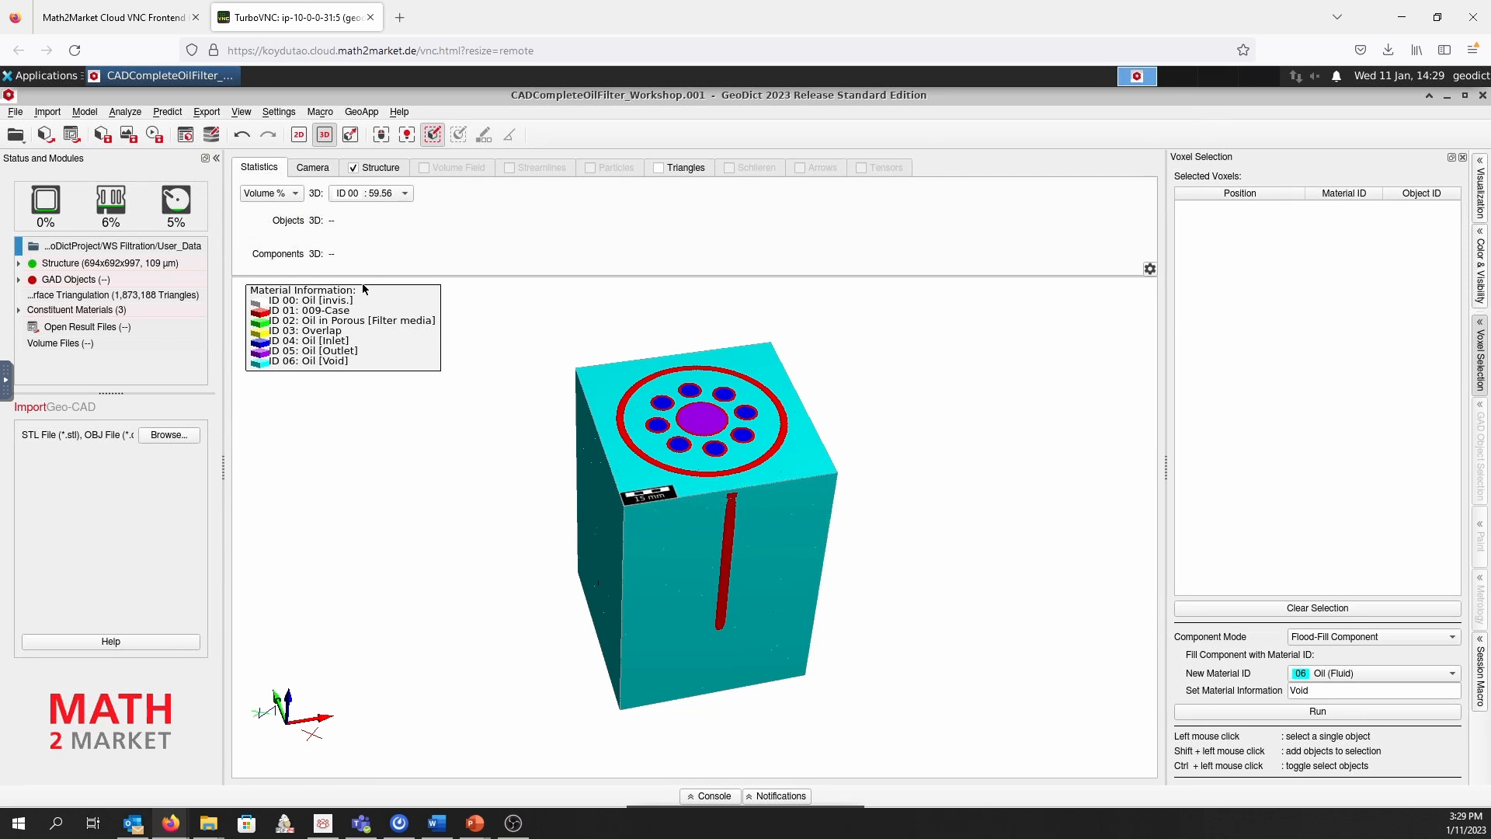
Hide the ID 06 Void, ID 04 Inlet and ID 05 Outlet materials in the 3D view
{"action": "left_click", "coordinate": [351, 135]}
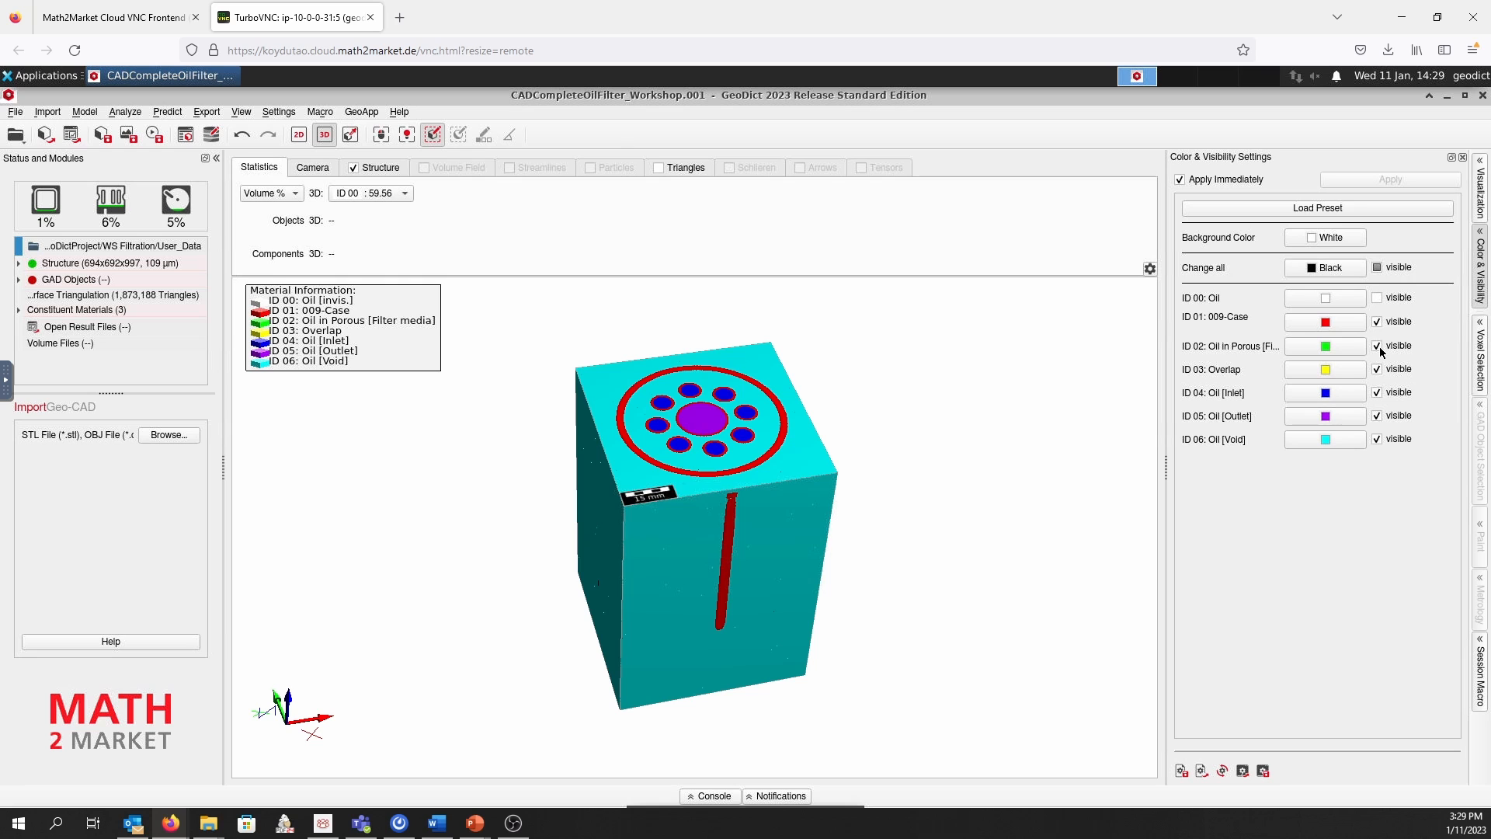
{"action": "left_click", "coordinate": [1377, 439]}
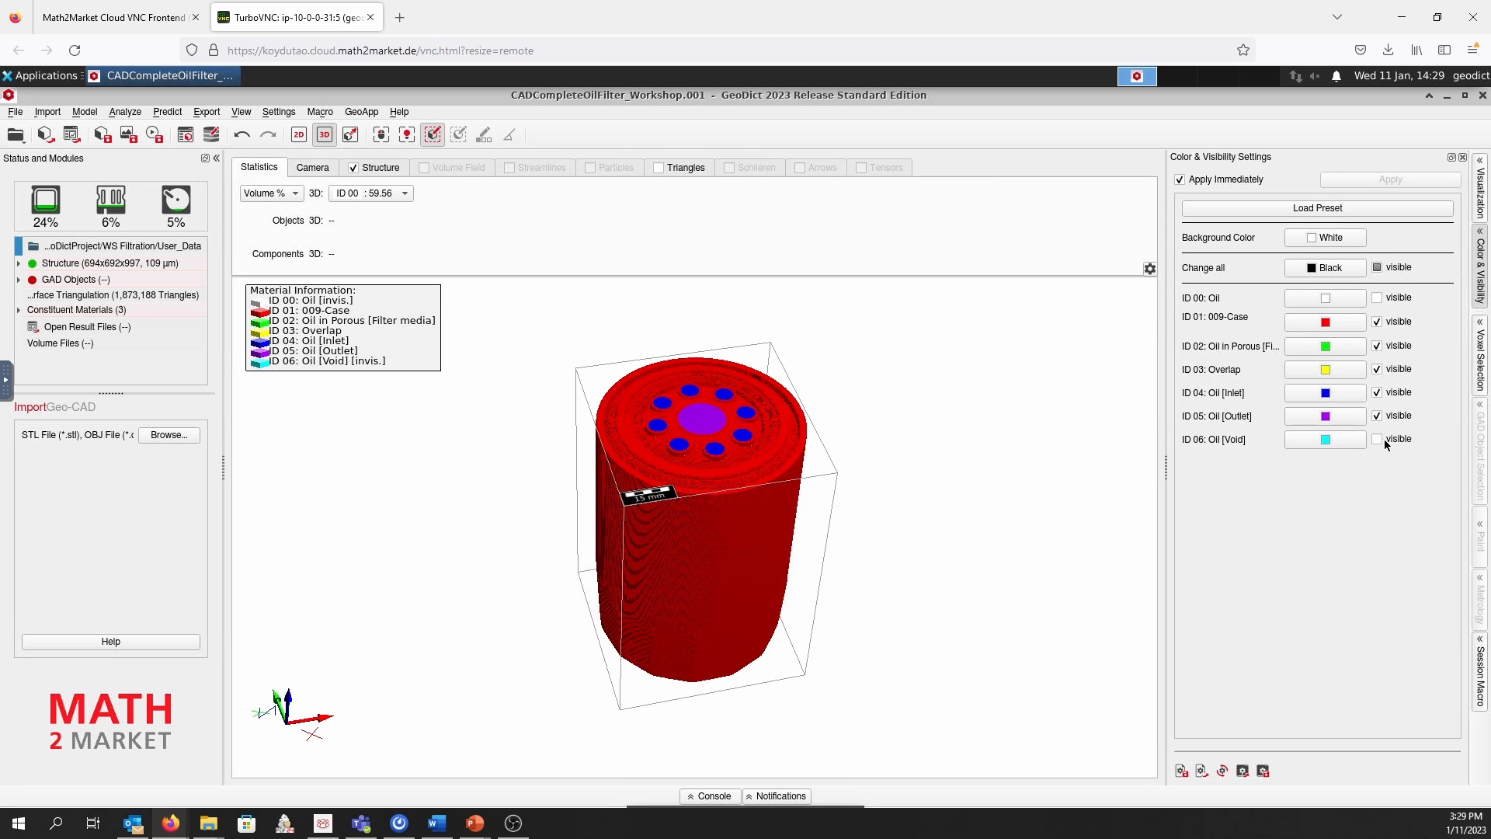
{"action": "left_click", "coordinate": [1376, 392]}
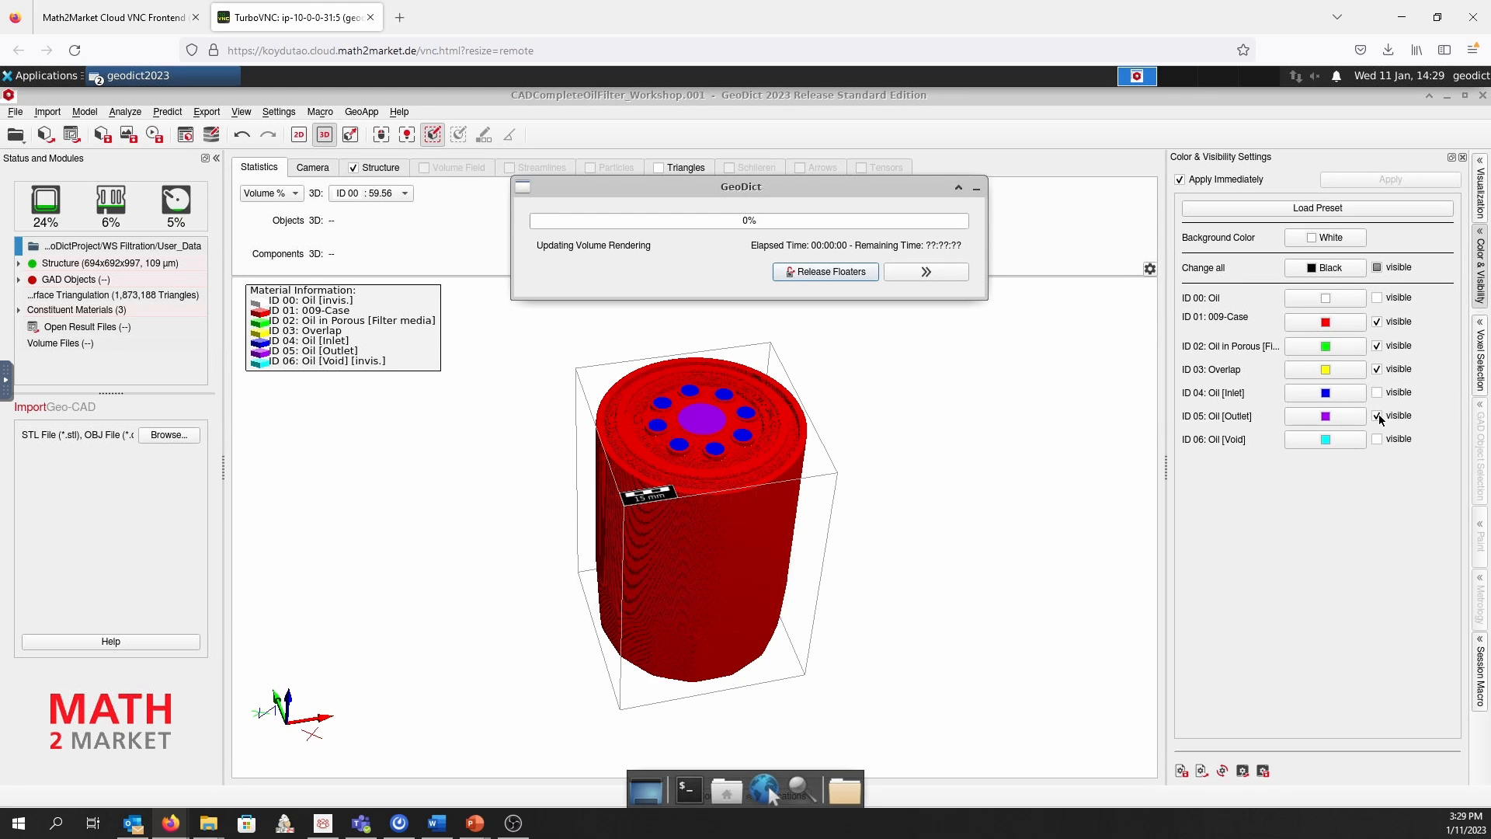
{"action": "left_click", "coordinate": [1377, 415]}
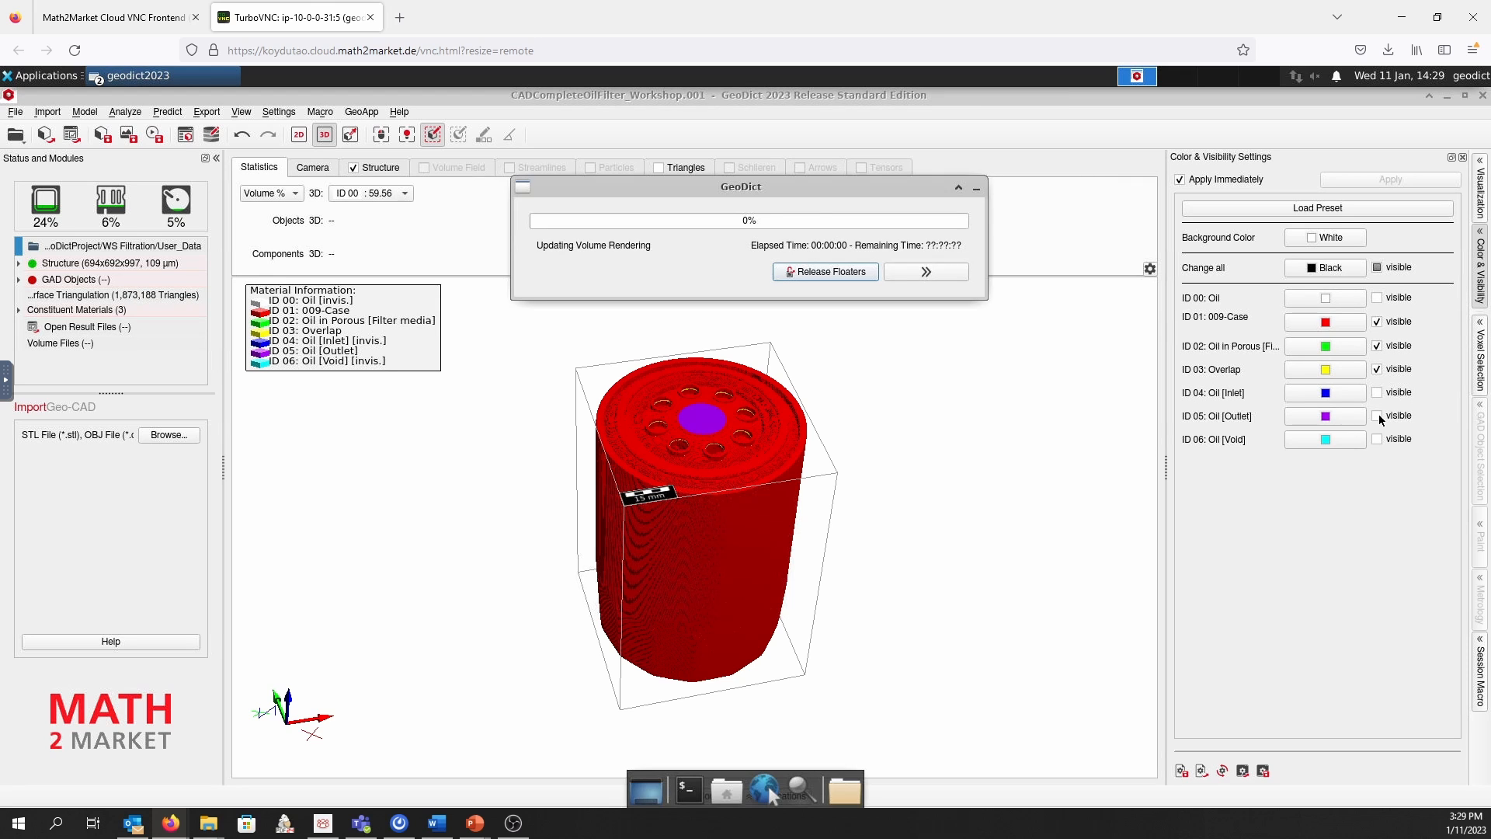
{"action": "mouse_move", "coordinate": [766, 423]}
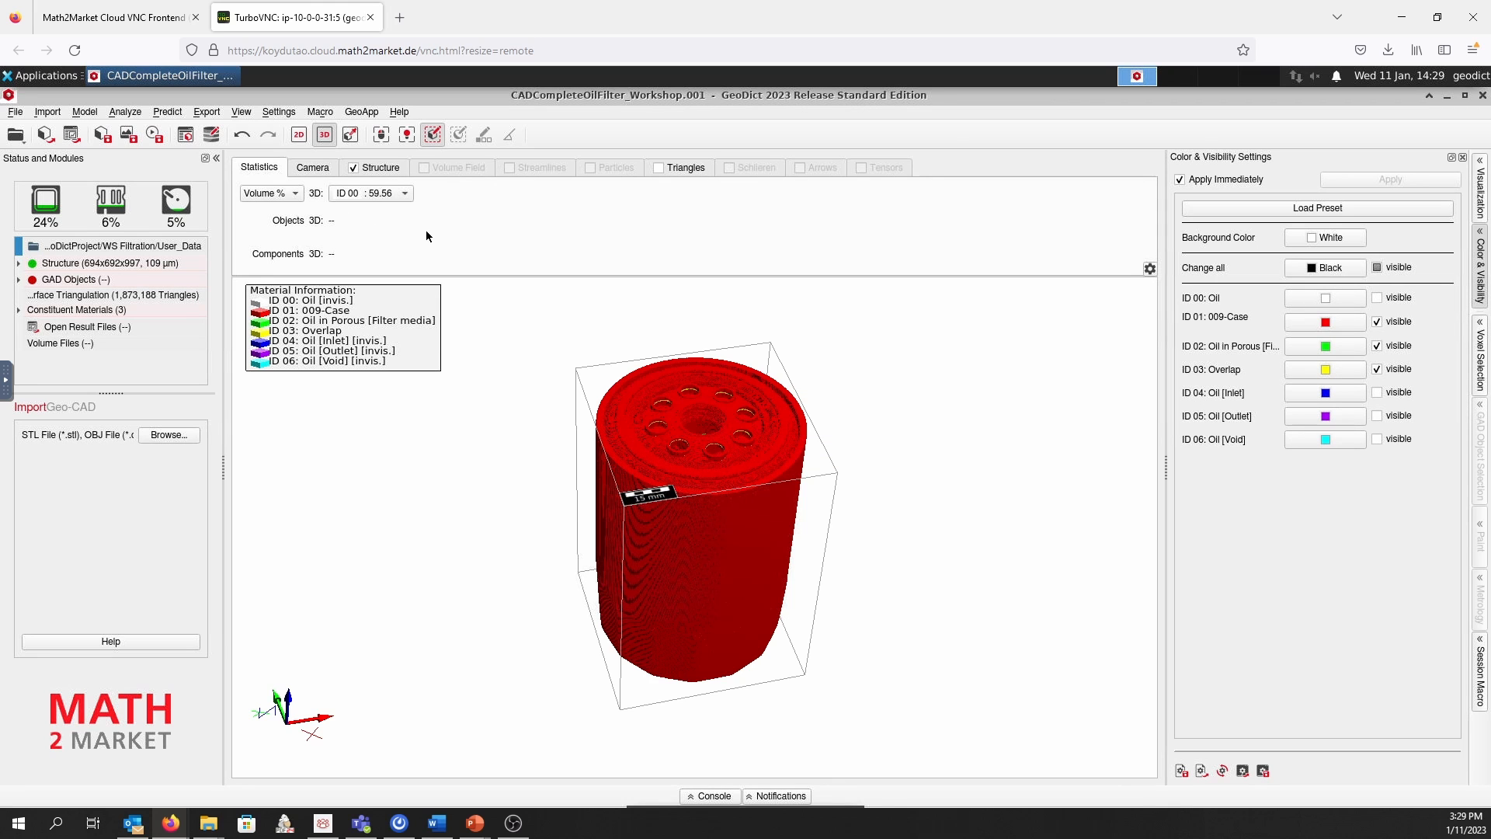
Clip the structure in Y starting at 255 and examine the filter's interior from the cut side
{"action": "left_click", "coordinate": [368, 173]}
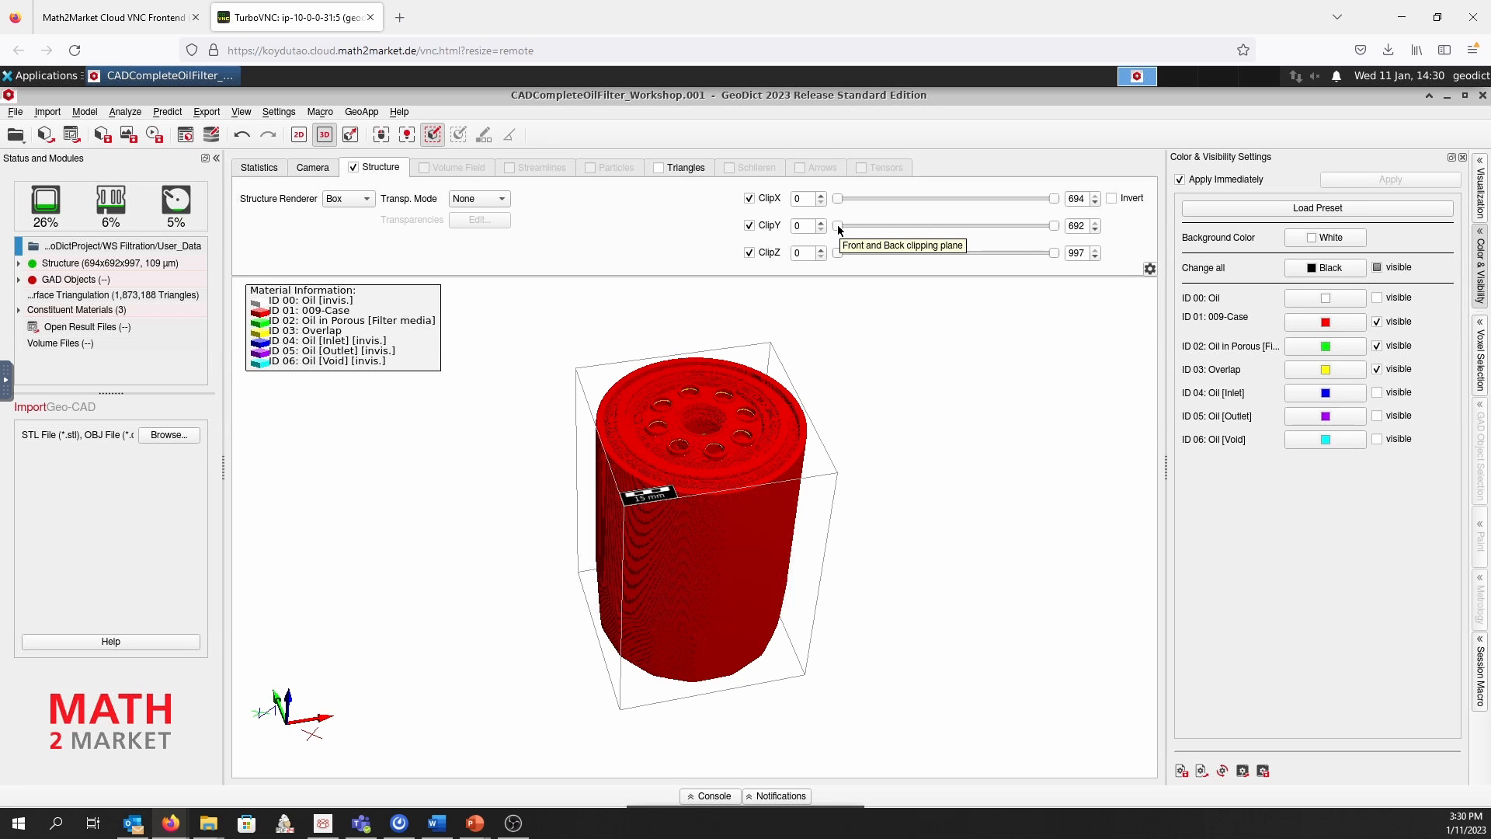
{"action": "left_click_drag", "start_coordinate": [839, 230], "coordinate": [842, 231]}
{"action": "left_click_drag", "start_coordinate": [845, 226], "coordinate": [917, 227]}
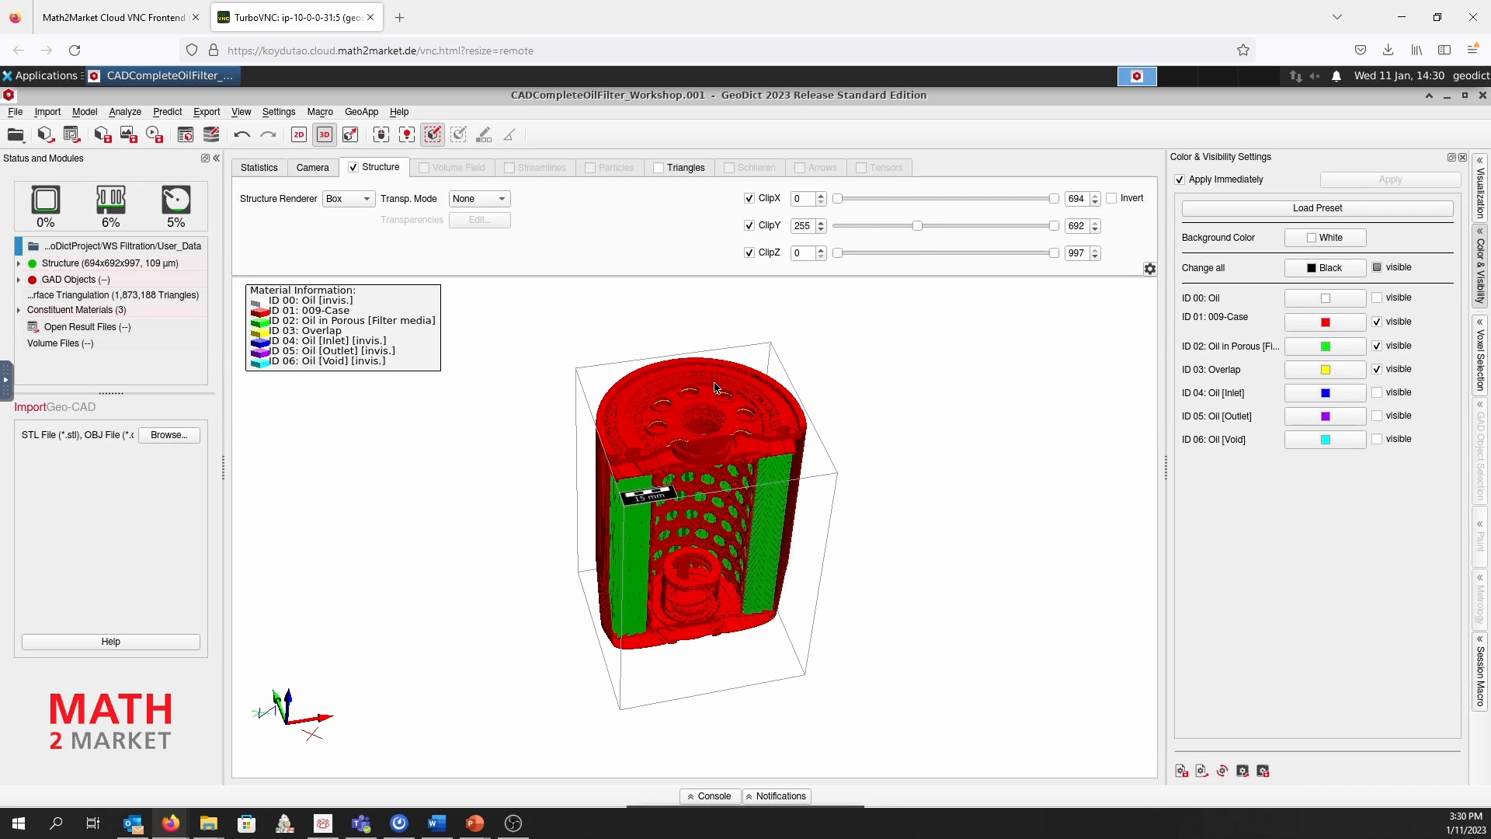
{"action": "left_click_drag", "start_coordinate": [683, 379], "coordinate": [656, 314]}
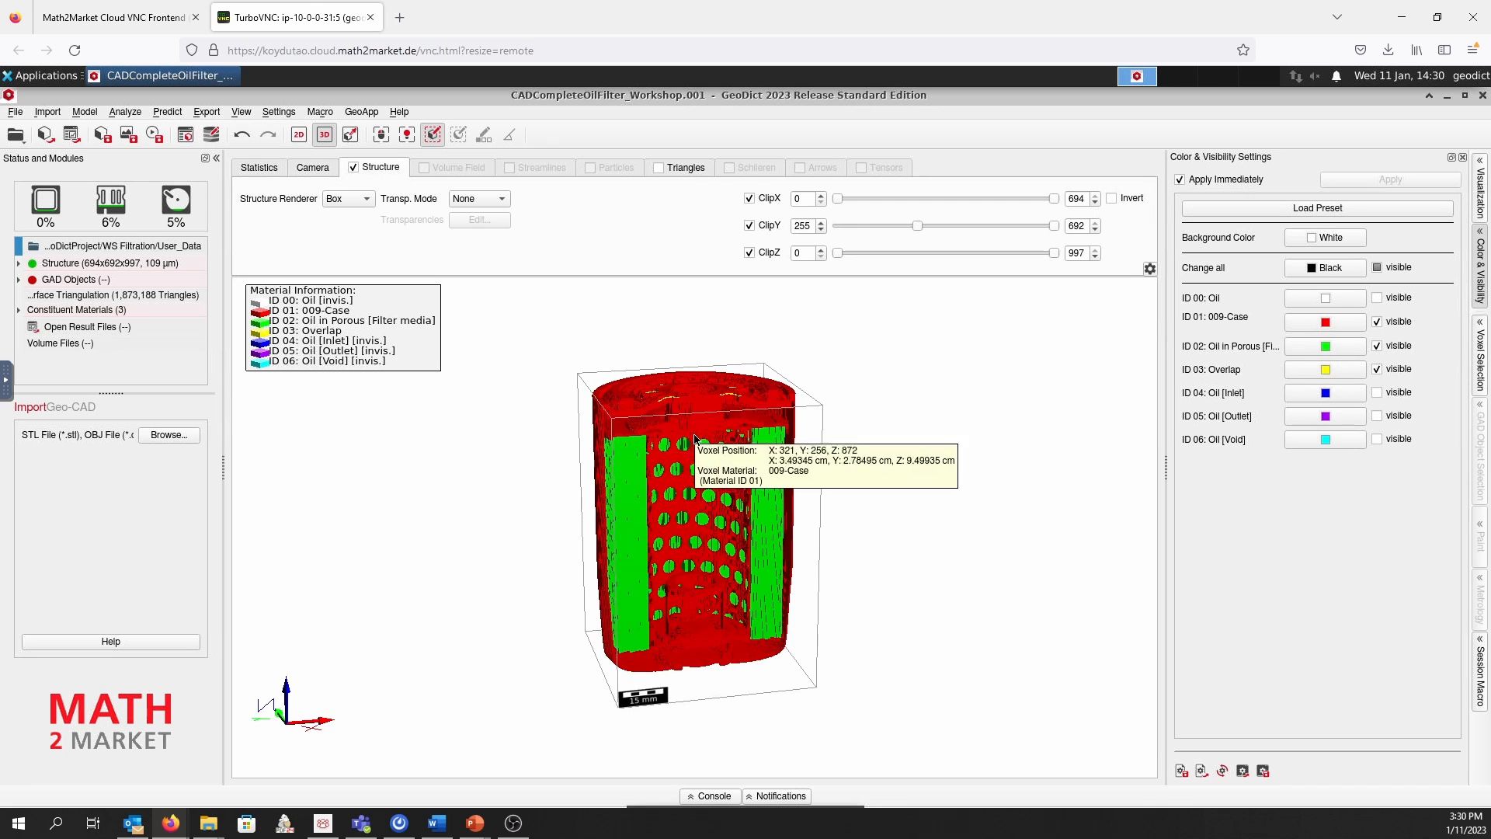
{"action": "scroll", "coordinate": [697, 442], "scroll_direction": "up", "scroll_amount": 2}
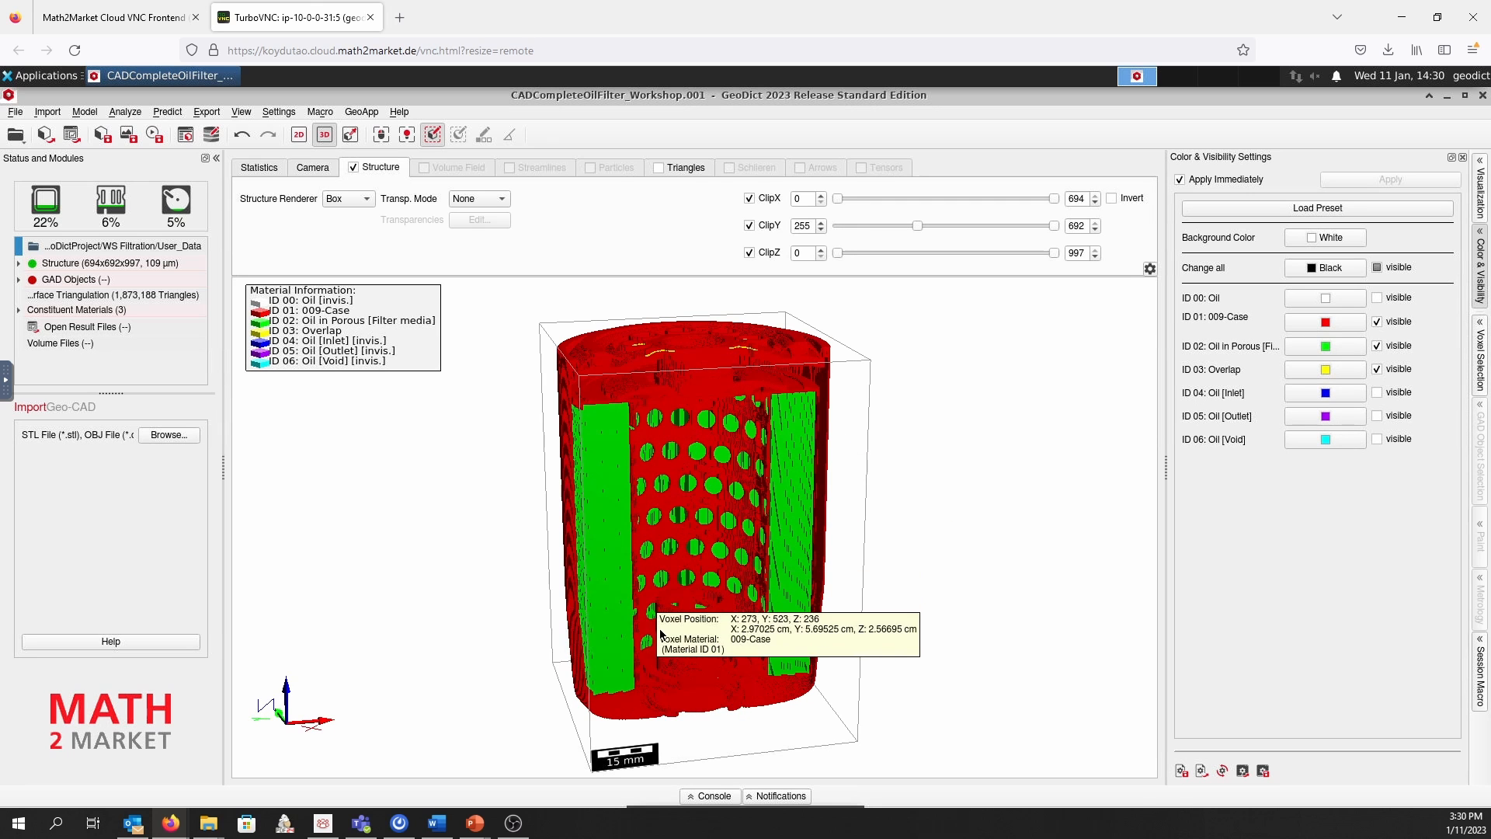
{"action": "left_click_drag", "start_coordinate": [621, 590], "coordinate": [606, 555]}
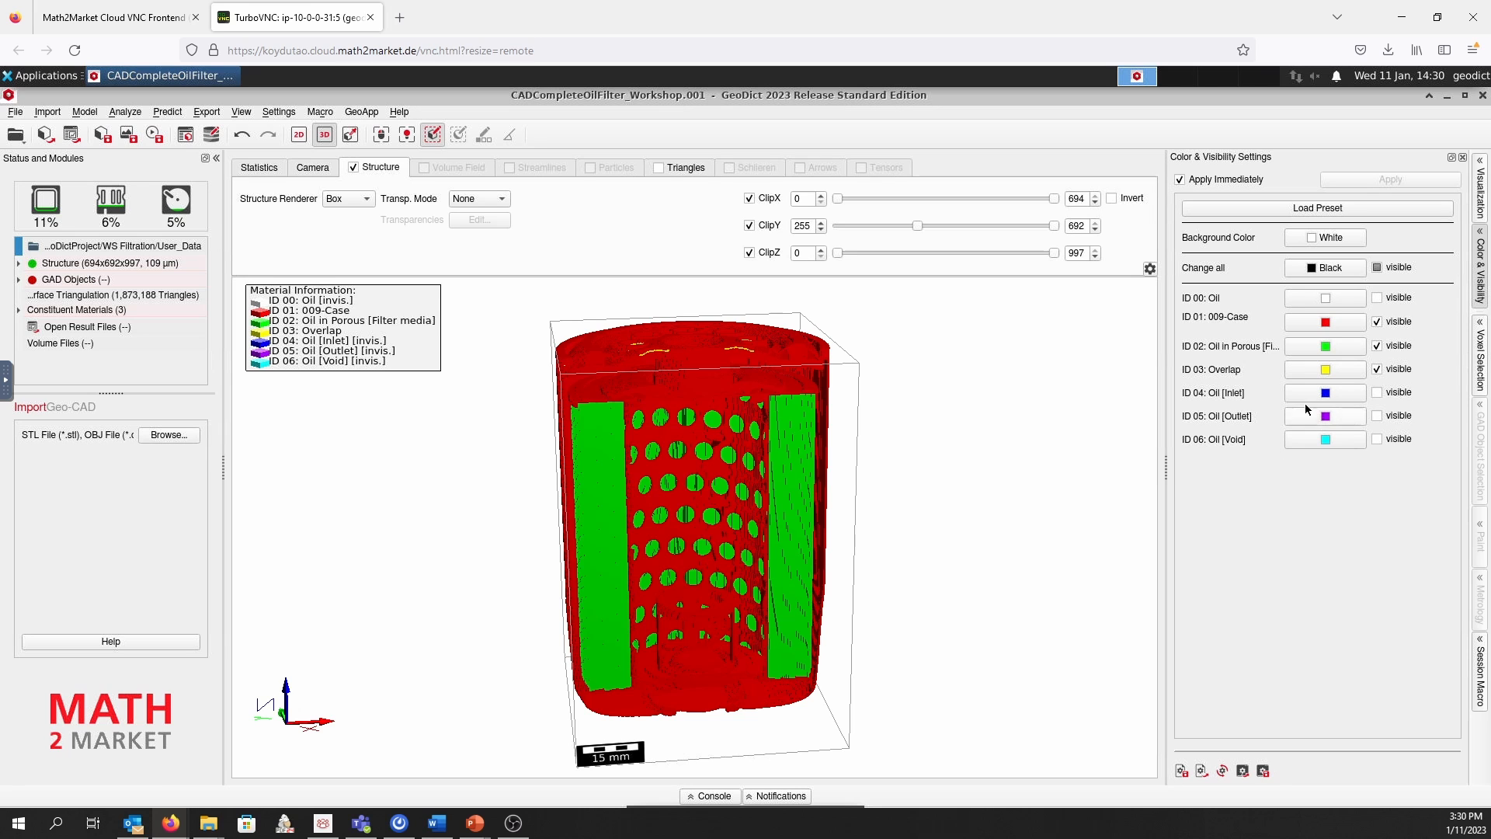
Hide the ID 01 case and ID 02 filter media to examine only the ID 03 overlap voxels
{"action": "left_click", "coordinate": [1378, 322]}
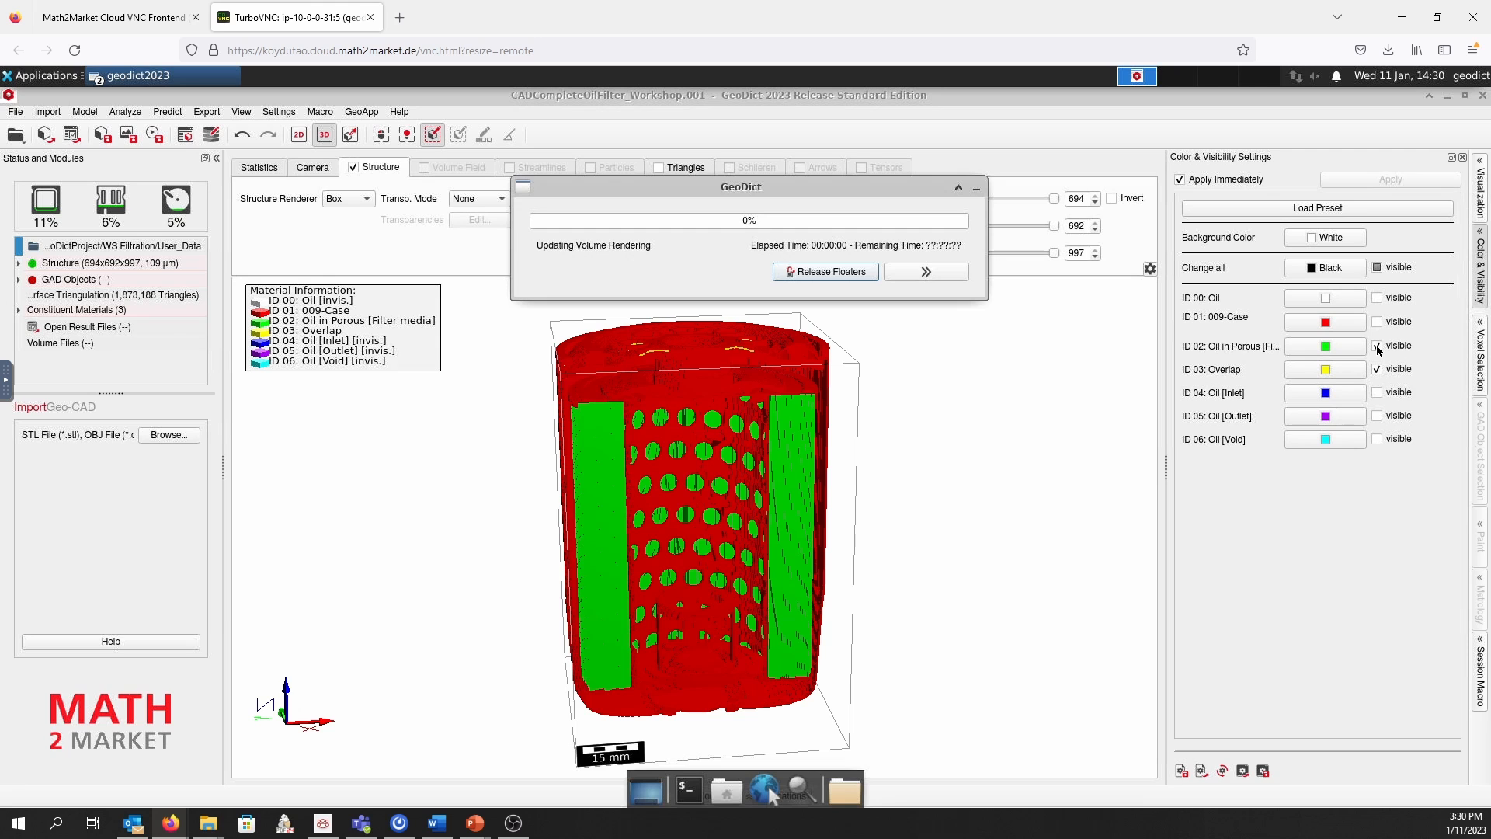
{"action": "left_click", "coordinate": [1377, 346]}
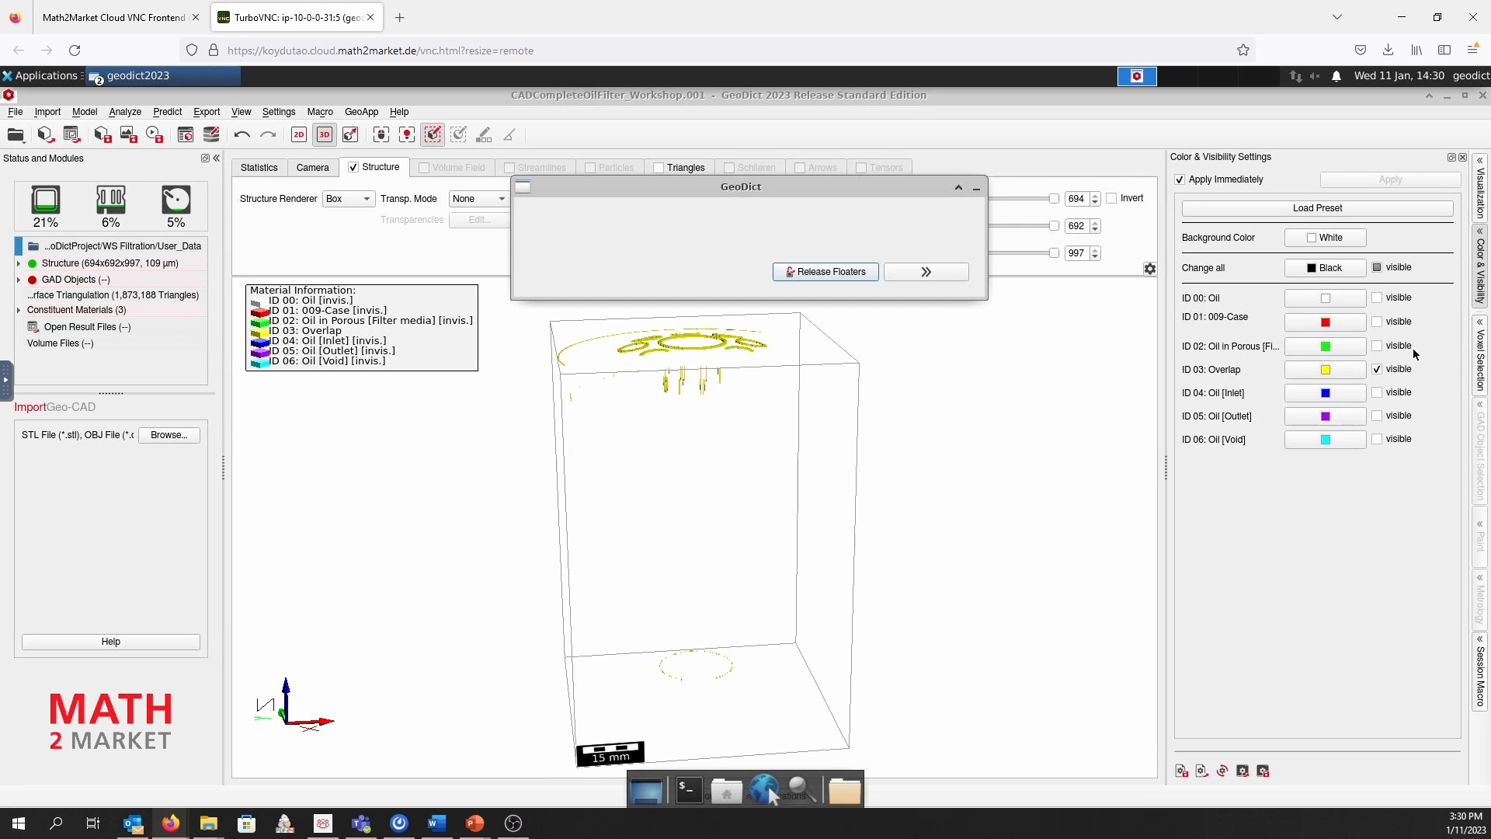
{"action": "mouse_move", "coordinate": [759, 468]}
{"action": "left_mouse_down"}
{"action": "mouse_move", "coordinate": [750, 593]}
{"action": "mouse_move", "coordinate": [767, 468]}
{"action": "left_mouse_up"}
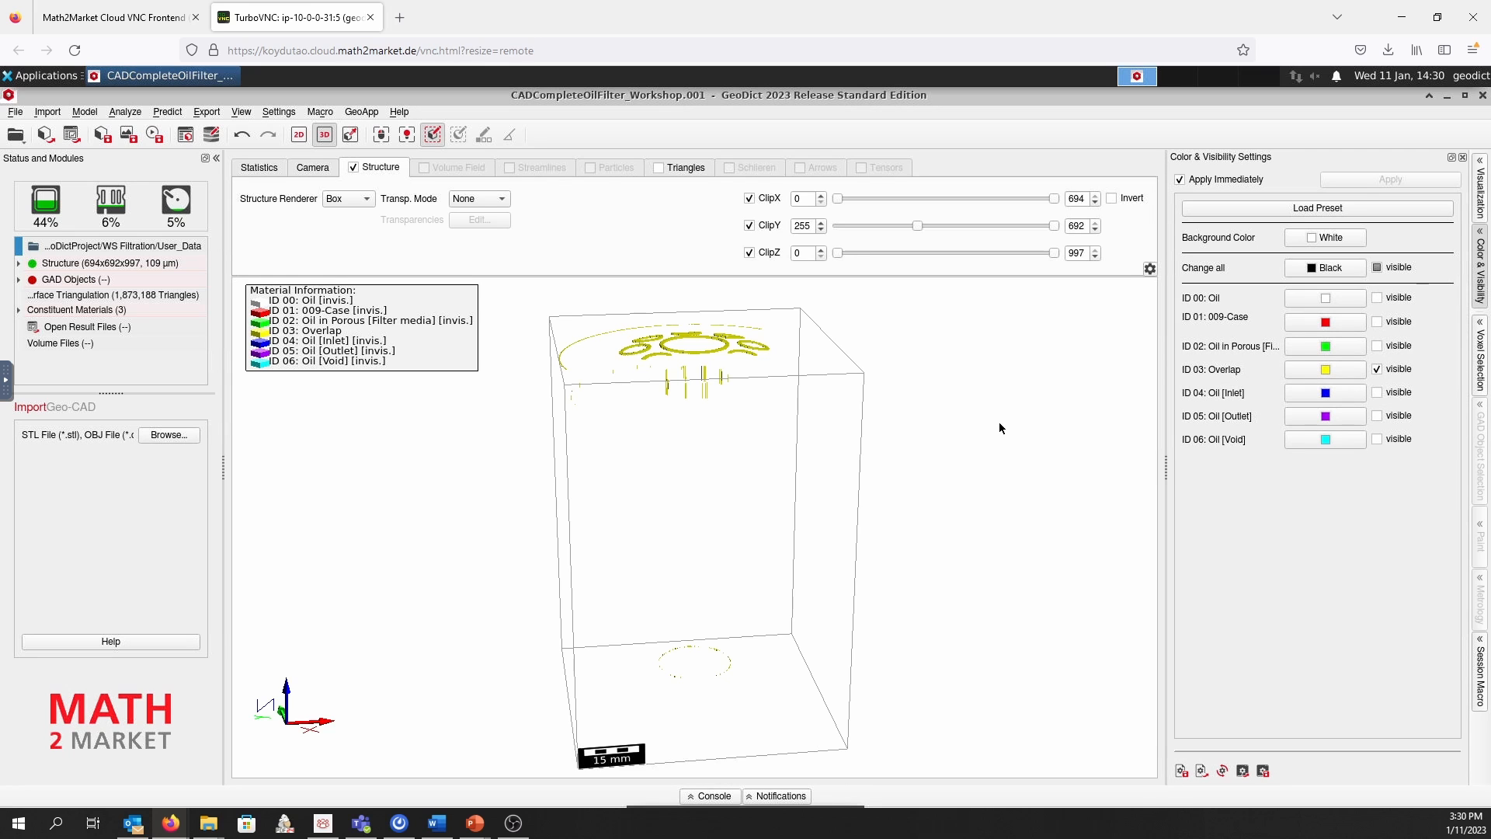
Show the ID 01 case, ID 02 filter media, ID 04 inlet, ID 05 outlet and ID 06 void materials again in the 3D view
{"action": "left_click", "coordinate": [1377, 320]}
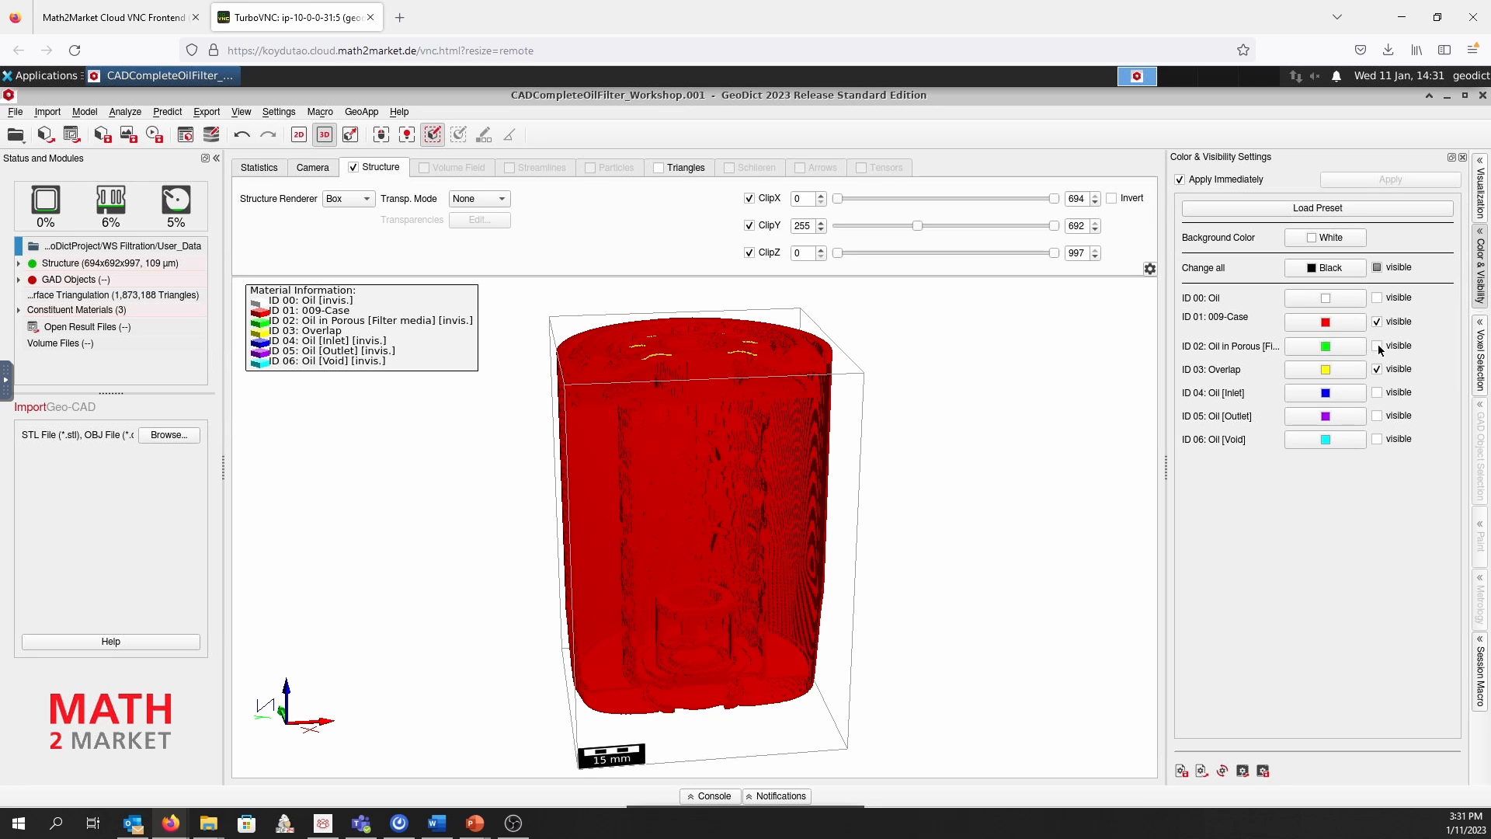
{"action": "left_click", "coordinate": [1377, 345]}
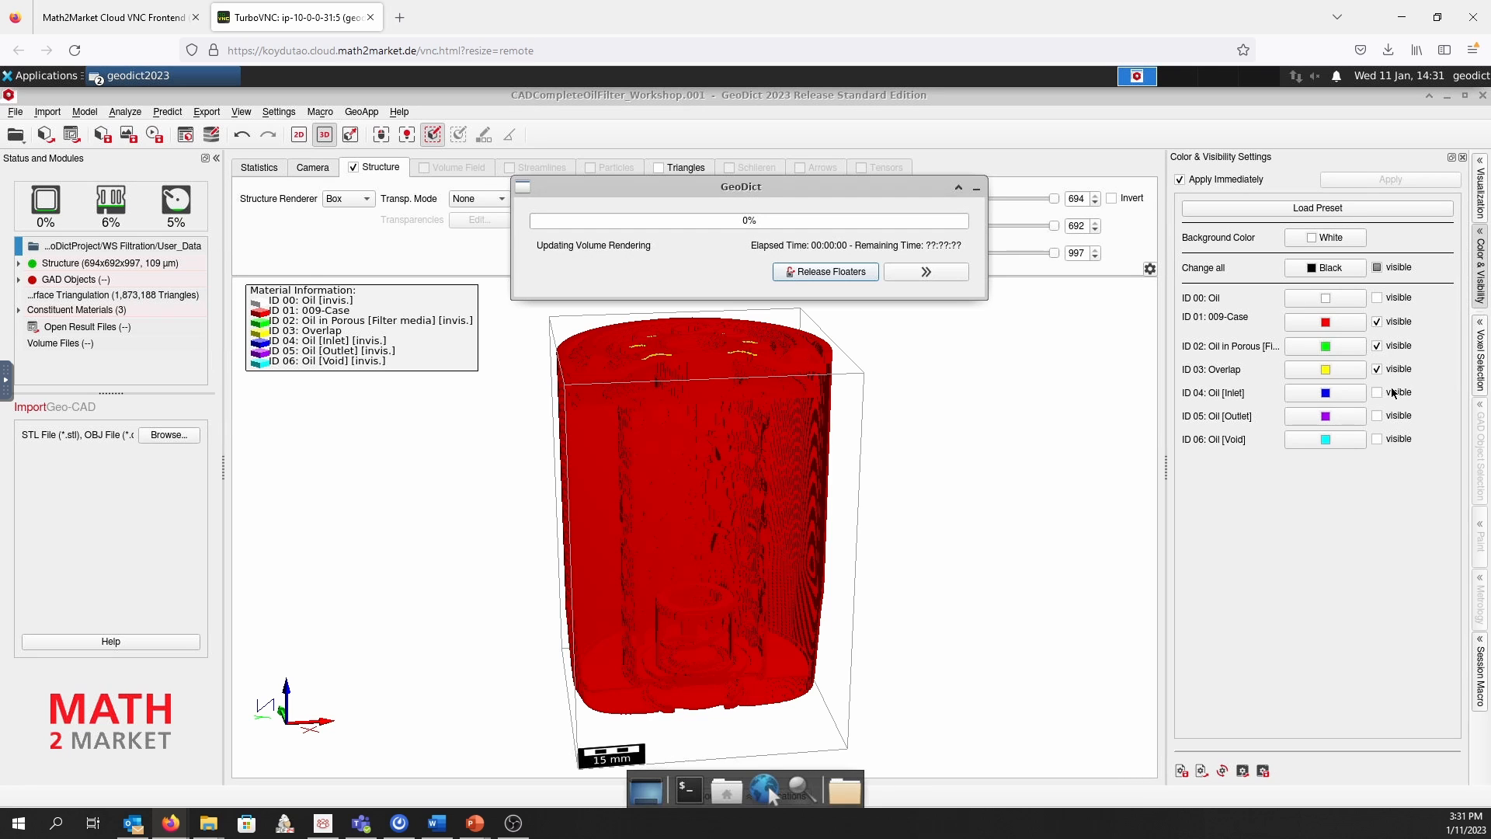
{"action": "left_click", "coordinate": [1378, 392]}
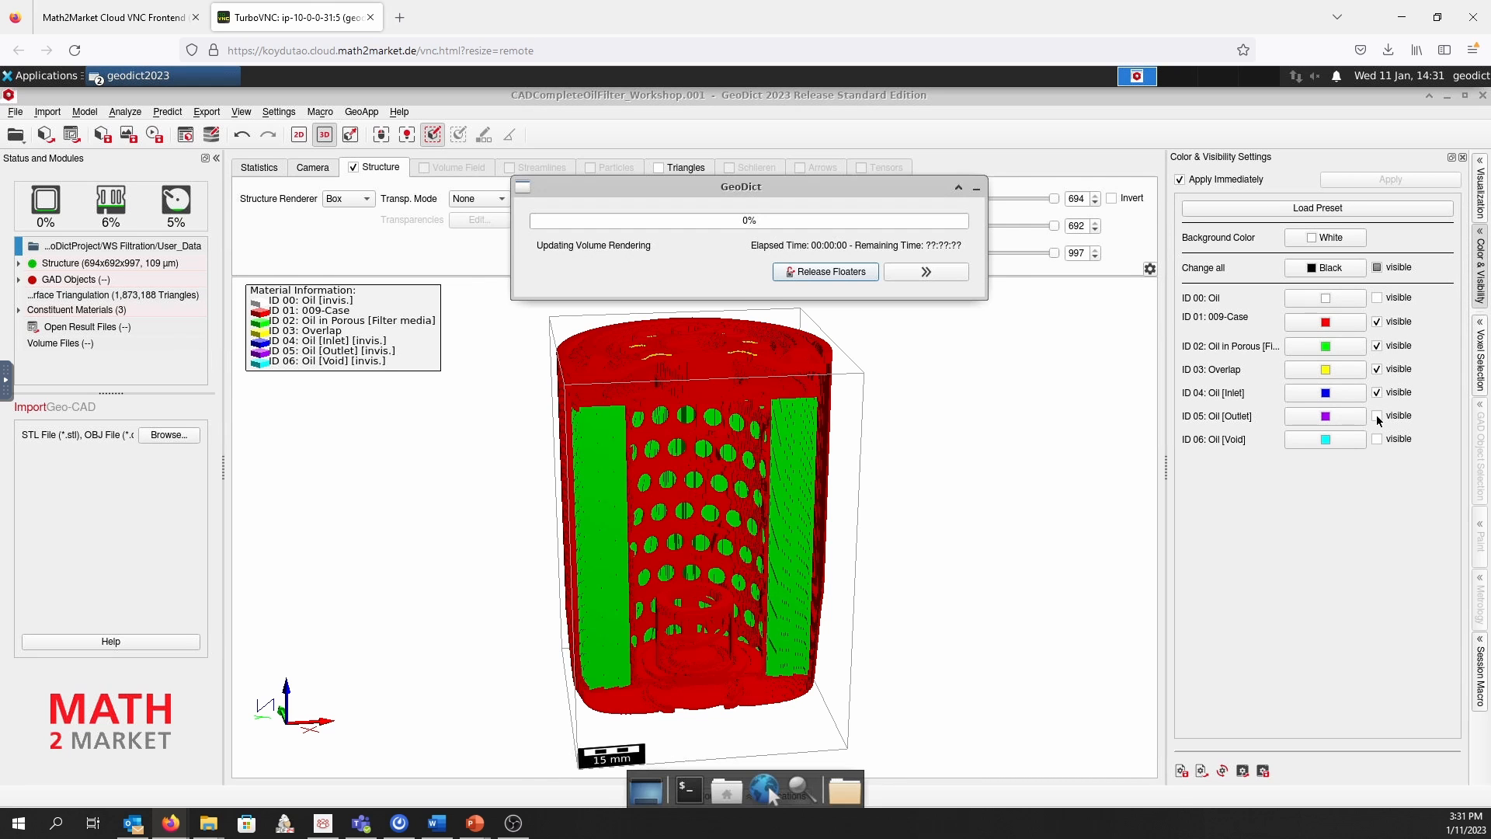
{"action": "left_click", "coordinate": [1377, 416]}
{"action": "left_click", "coordinate": [1378, 439]}
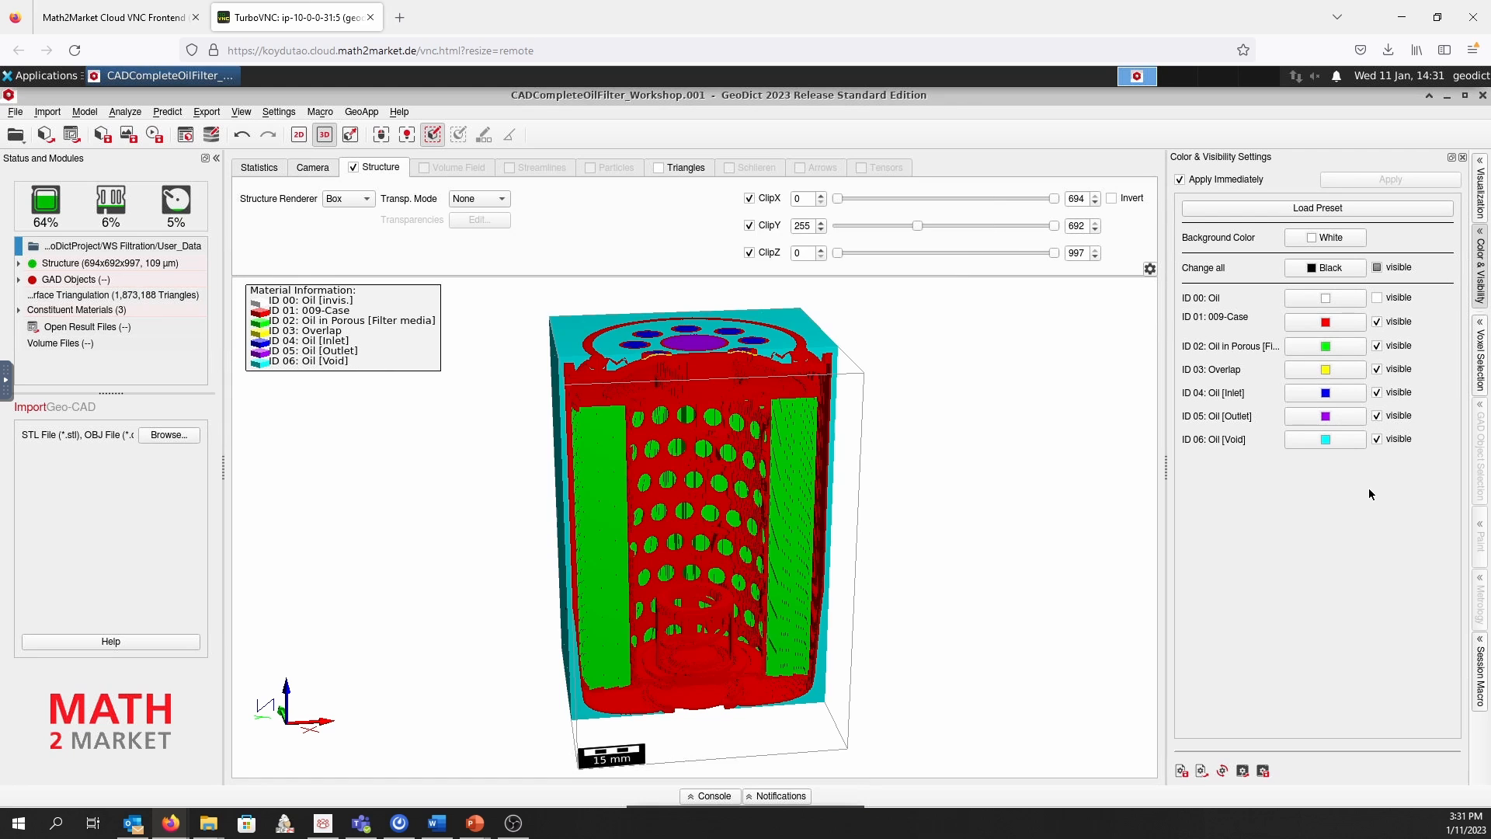
Reassign the overlap voxels from material ID 03 to the case's material ID 01 with ProcessGeo's Reassign Material ID operation
{"action": "left_click", "coordinate": [85, 114]}
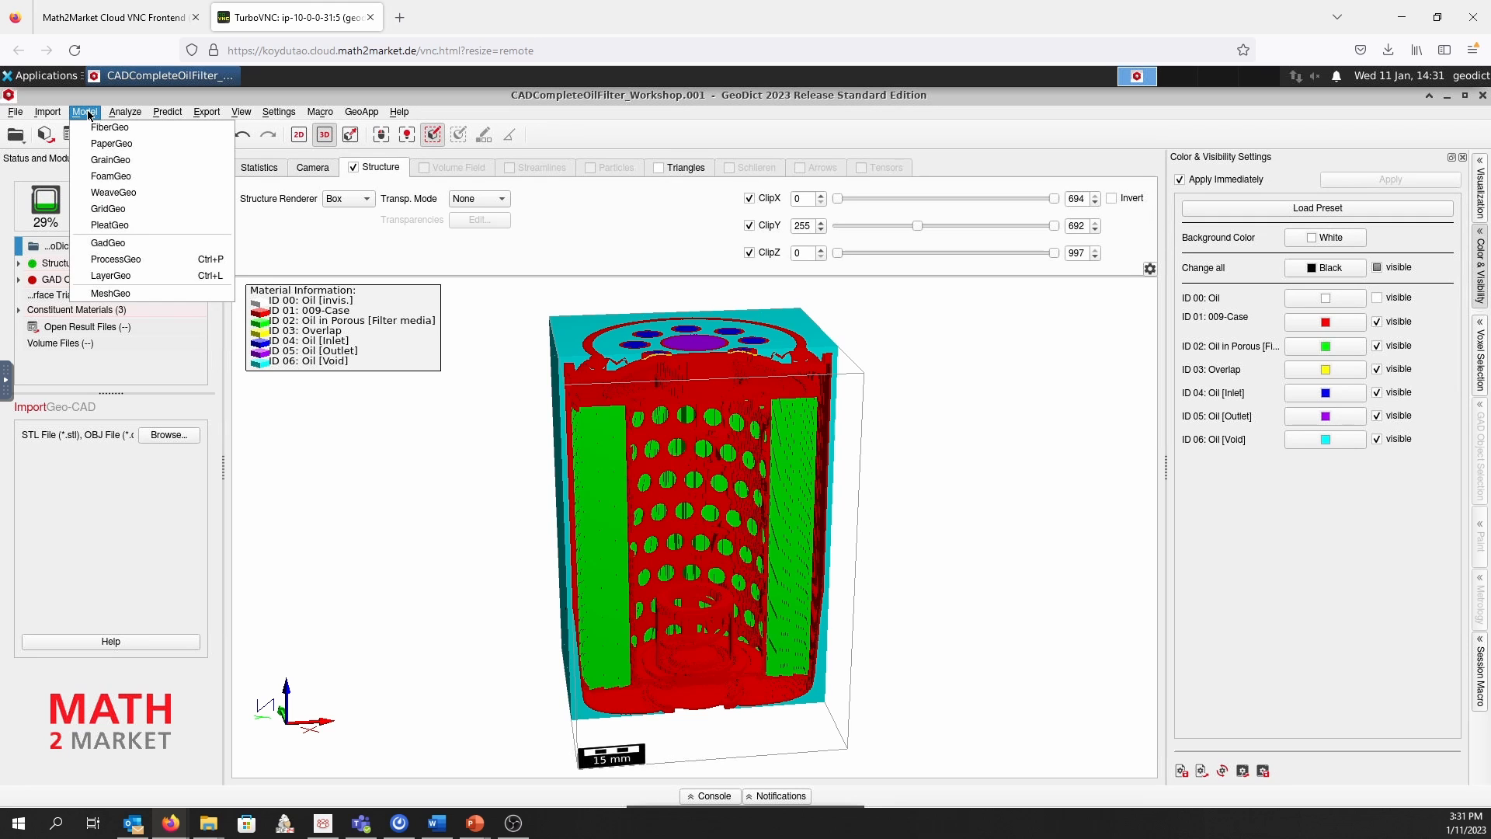
{"action": "left_click", "coordinate": [142, 260]}
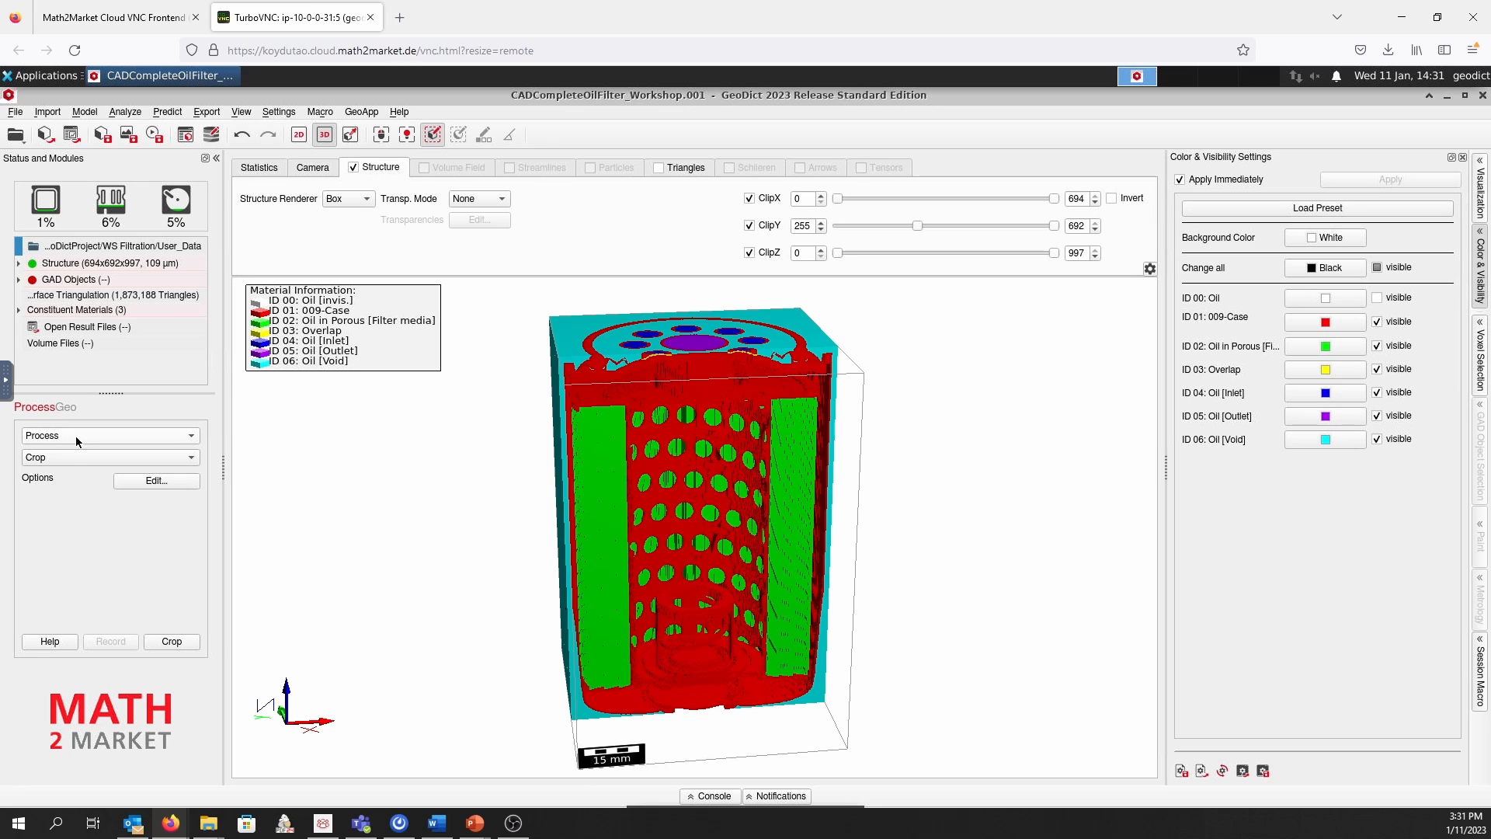
{"action": "left_click", "coordinate": [167, 436]}
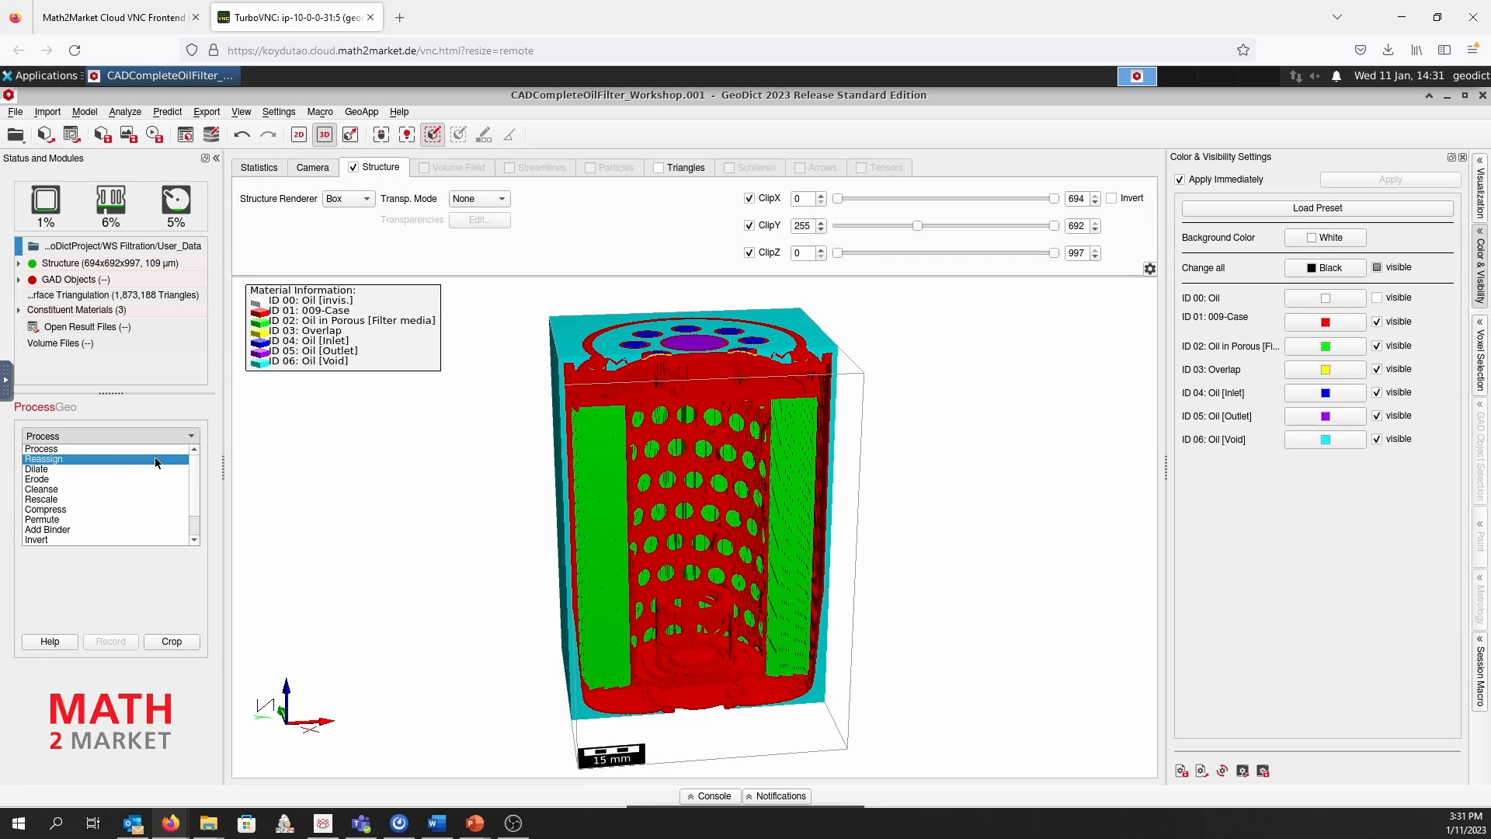
{"action": "left_click", "coordinate": [156, 459]}
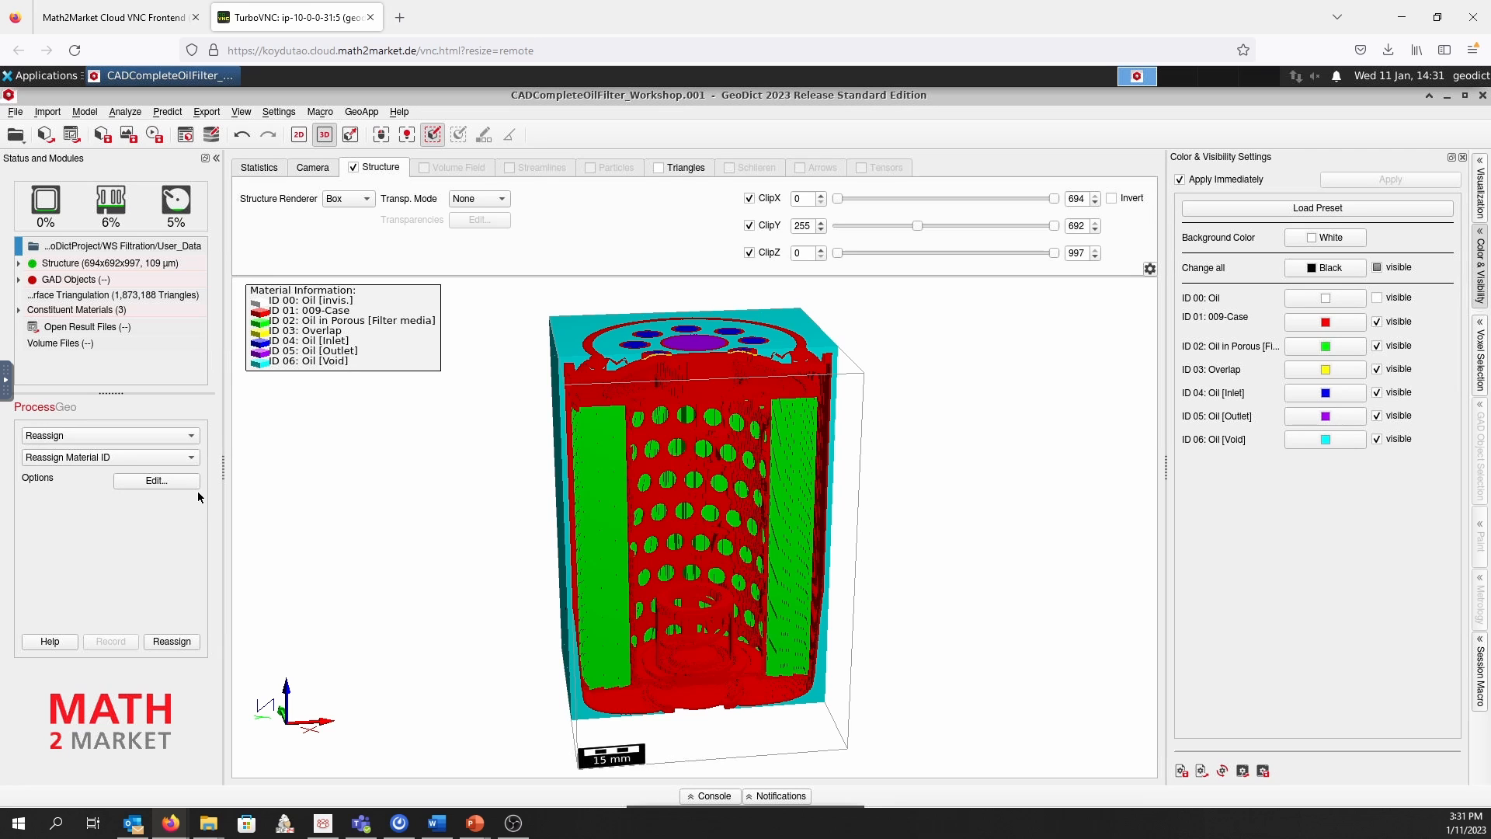
{"action": "left_click", "coordinate": [170, 483]}
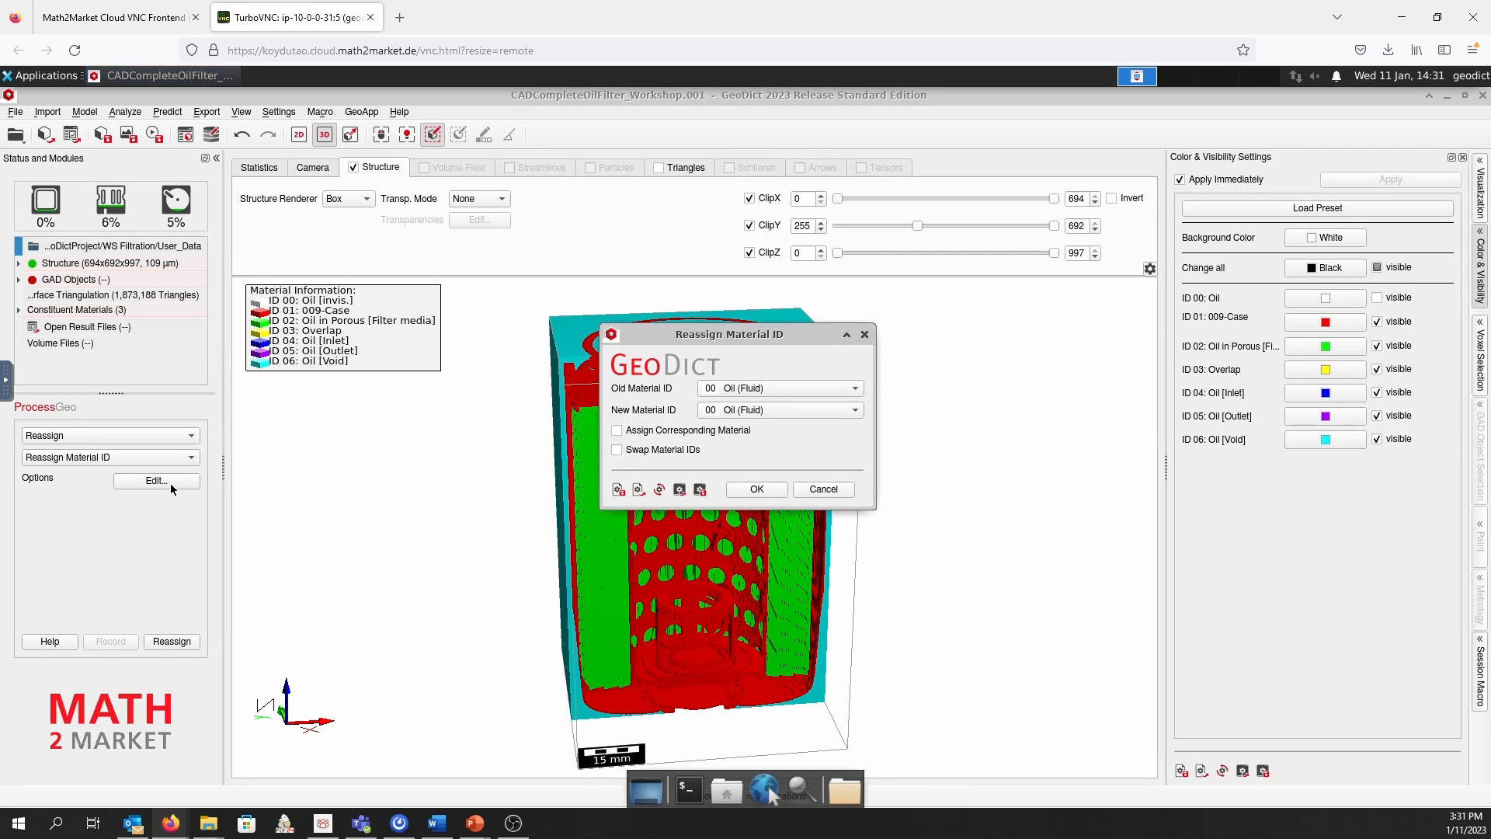
{"action": "left_click_drag", "start_coordinate": [686, 338], "coordinate": [330, 433]}
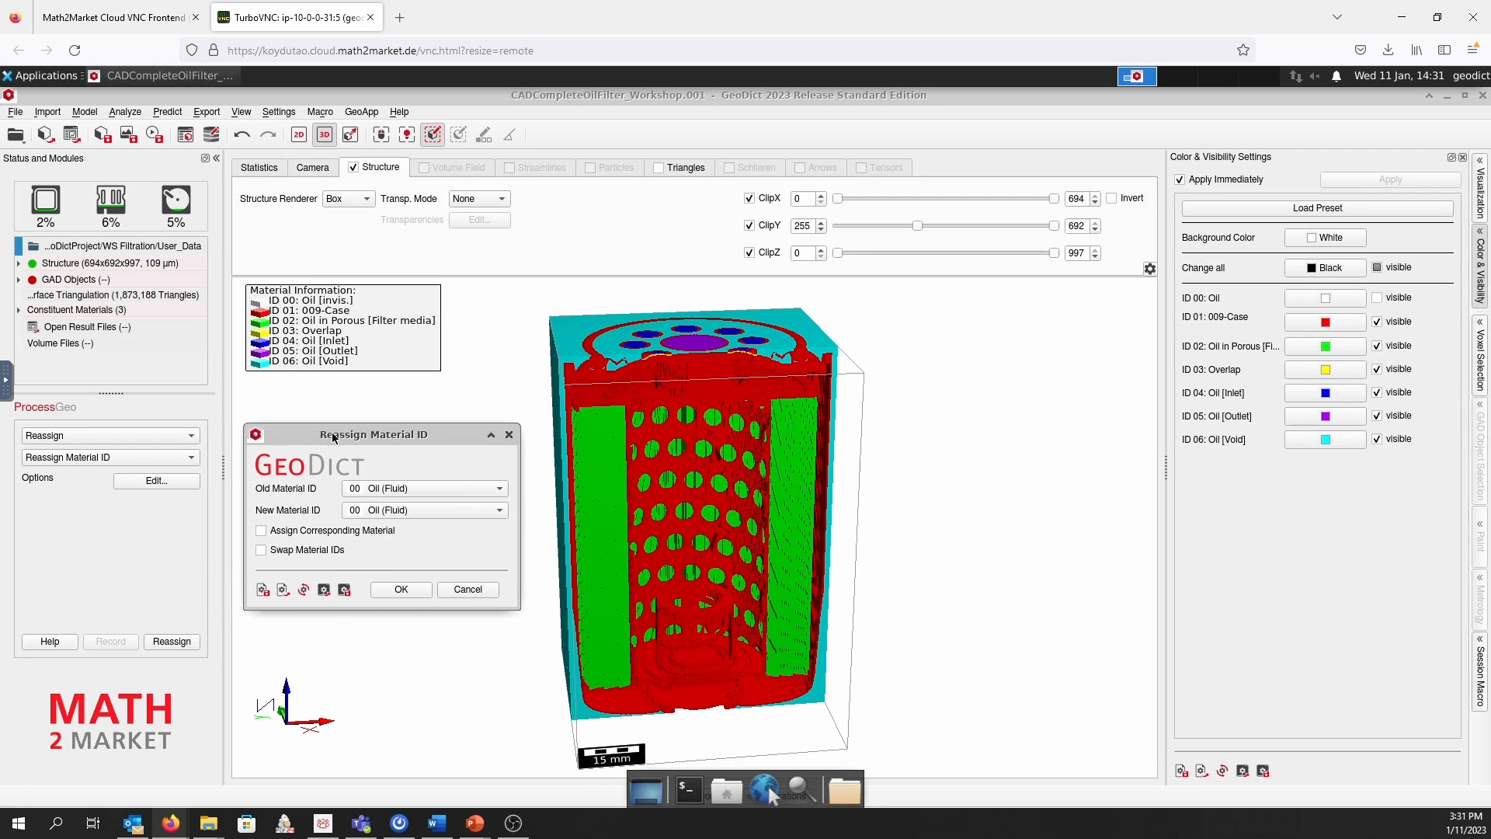
{"action": "left_click", "coordinate": [458, 486]}
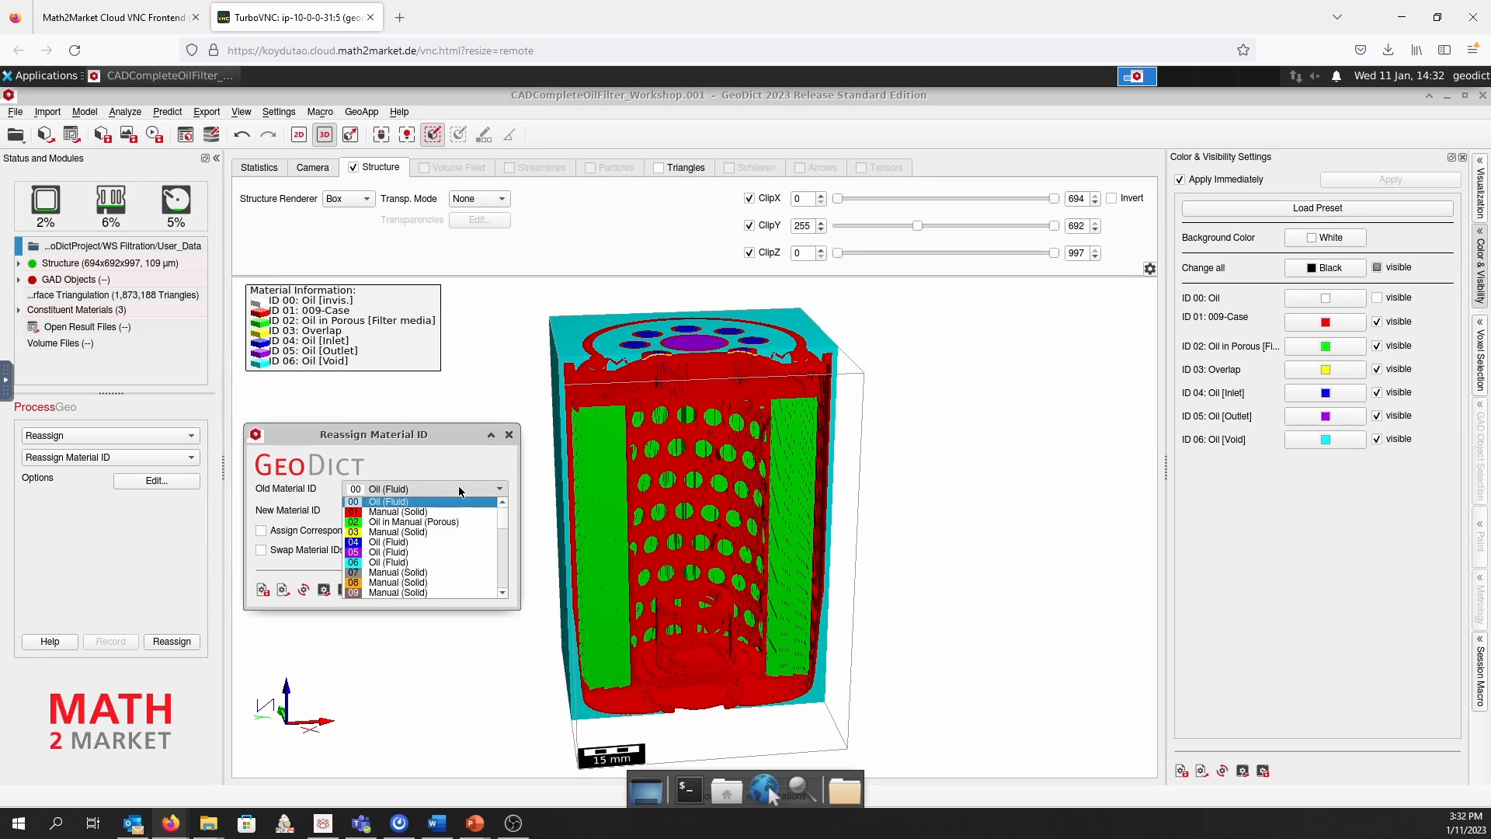
{"action": "left_click", "coordinate": [417, 532]}
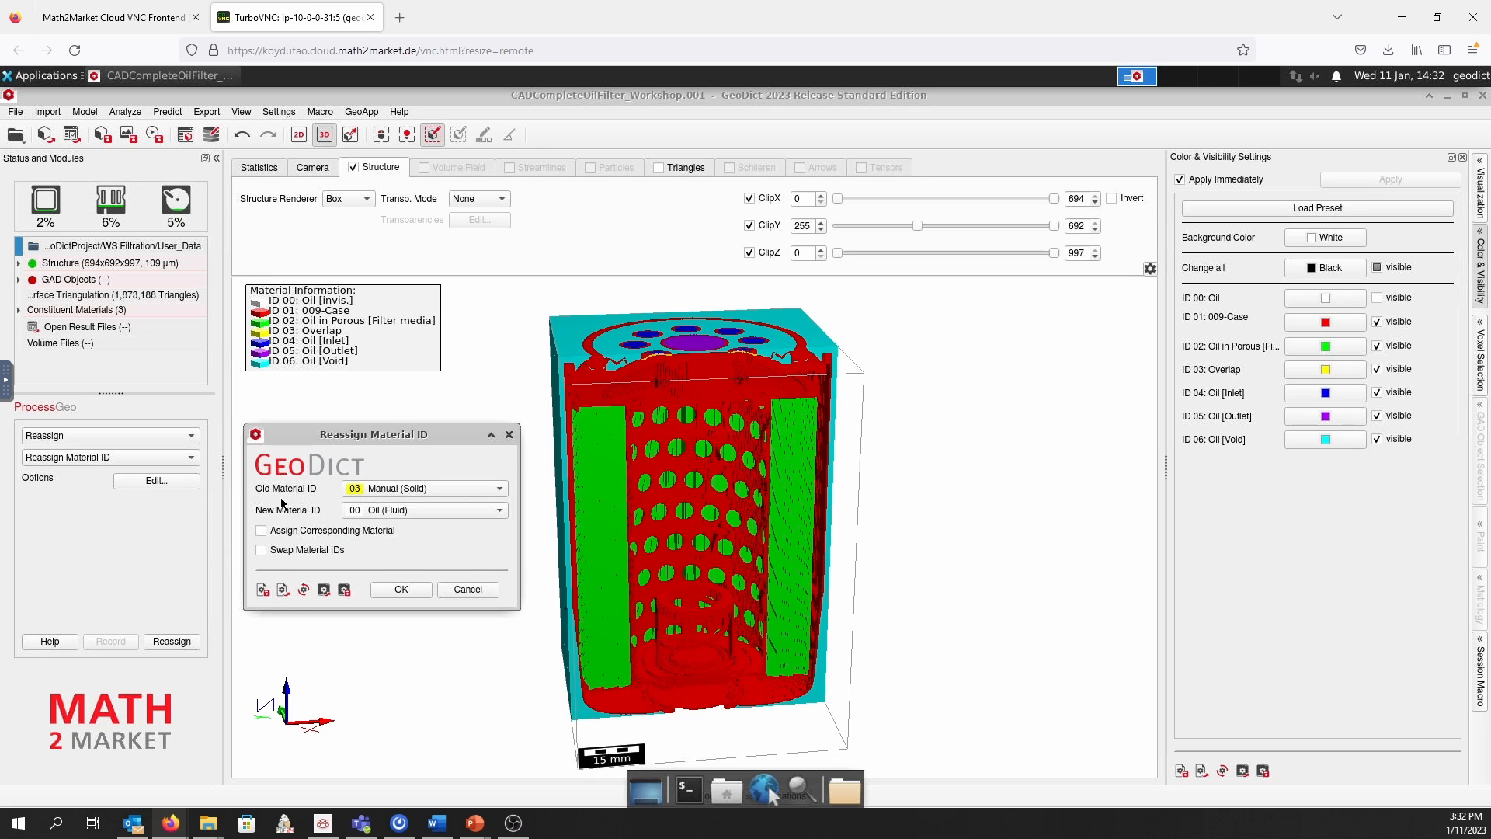
{"action": "left_click", "coordinate": [423, 511]}
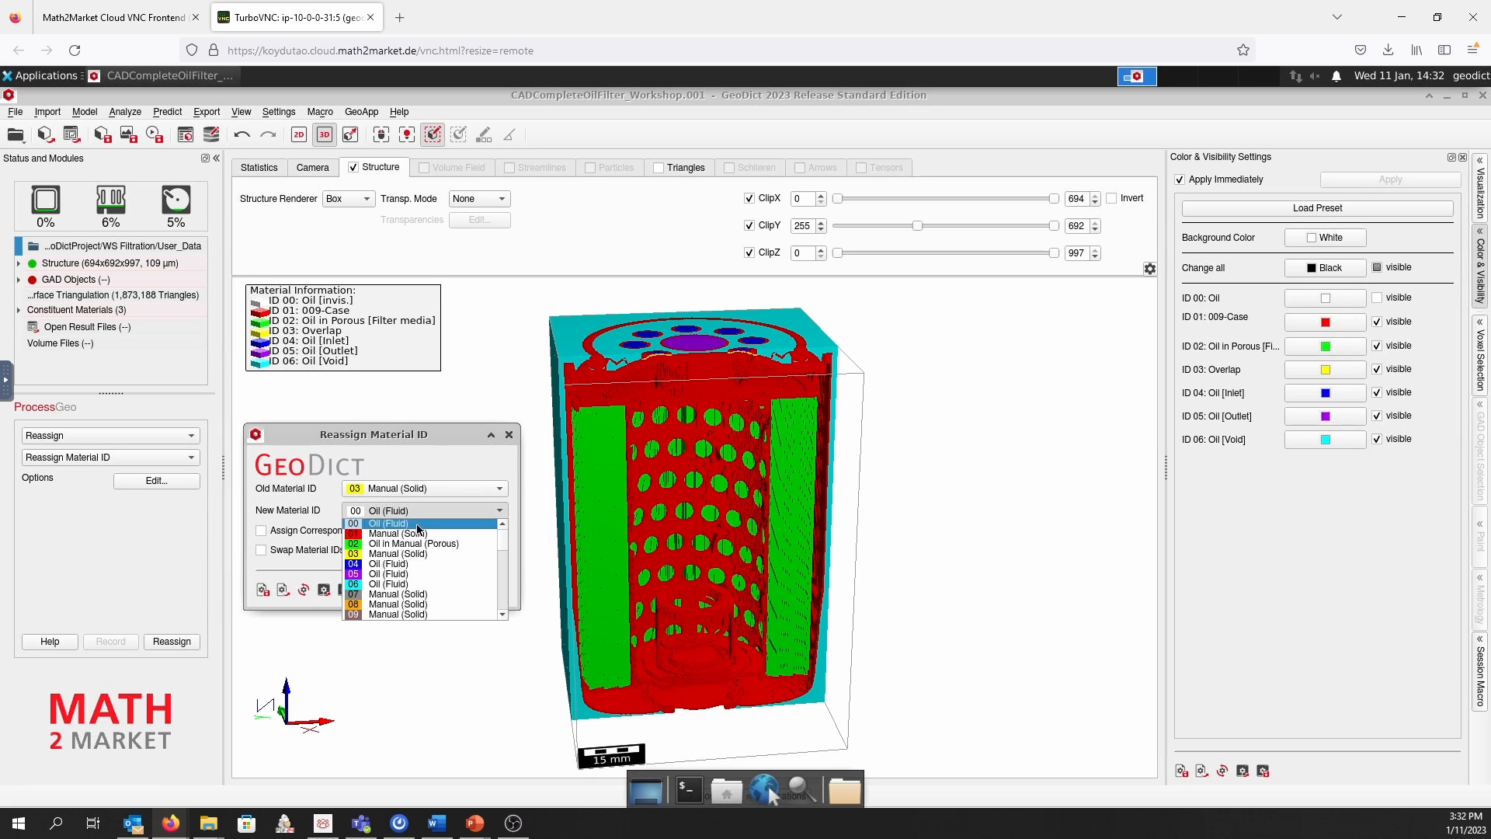
{"action": "left_click", "coordinate": [418, 534]}
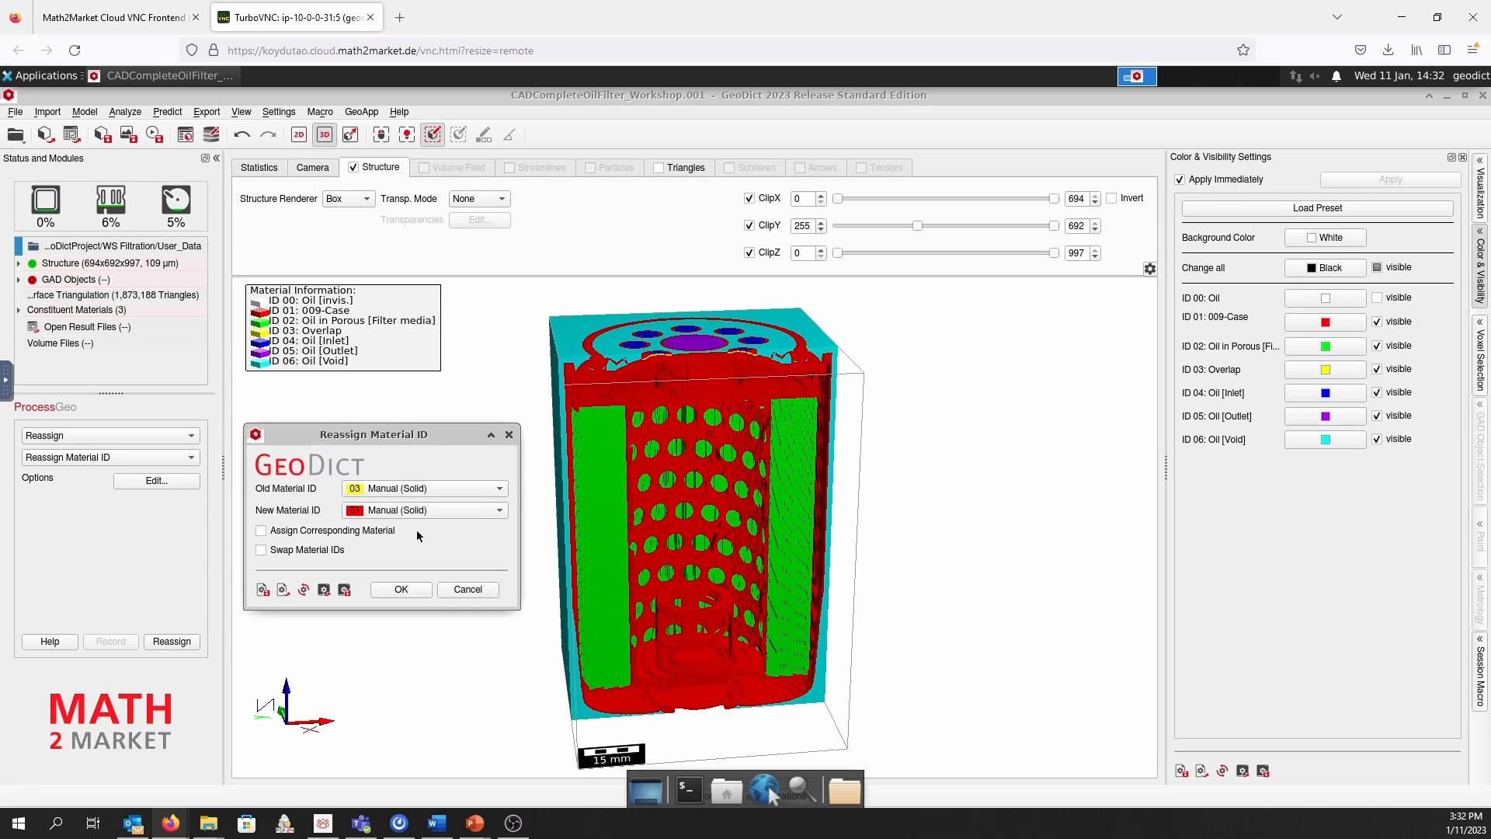
{"action": "left_click", "coordinate": [419, 593]}
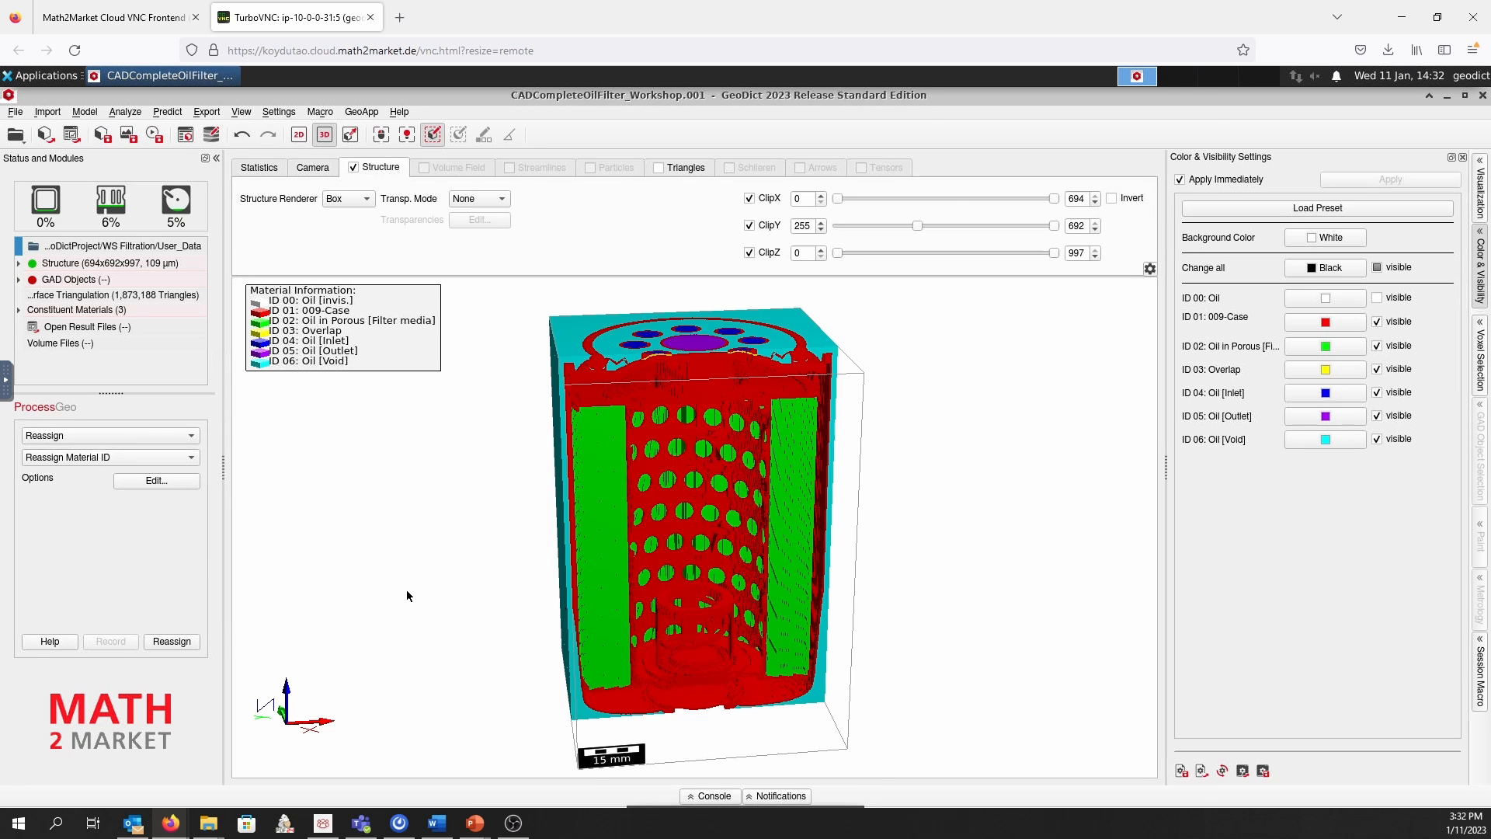
{"action": "left_click", "coordinate": [180, 642]}
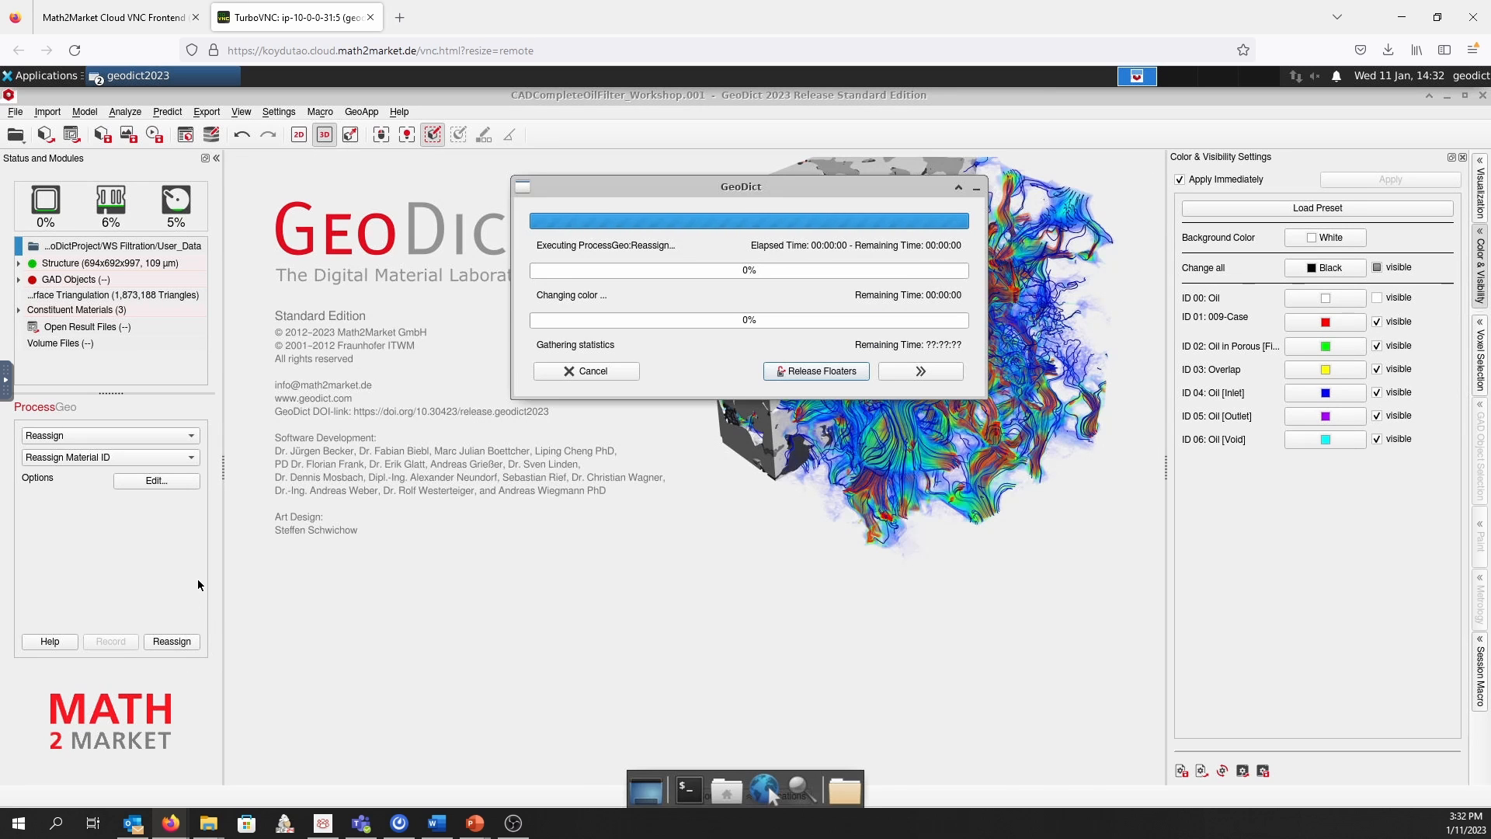
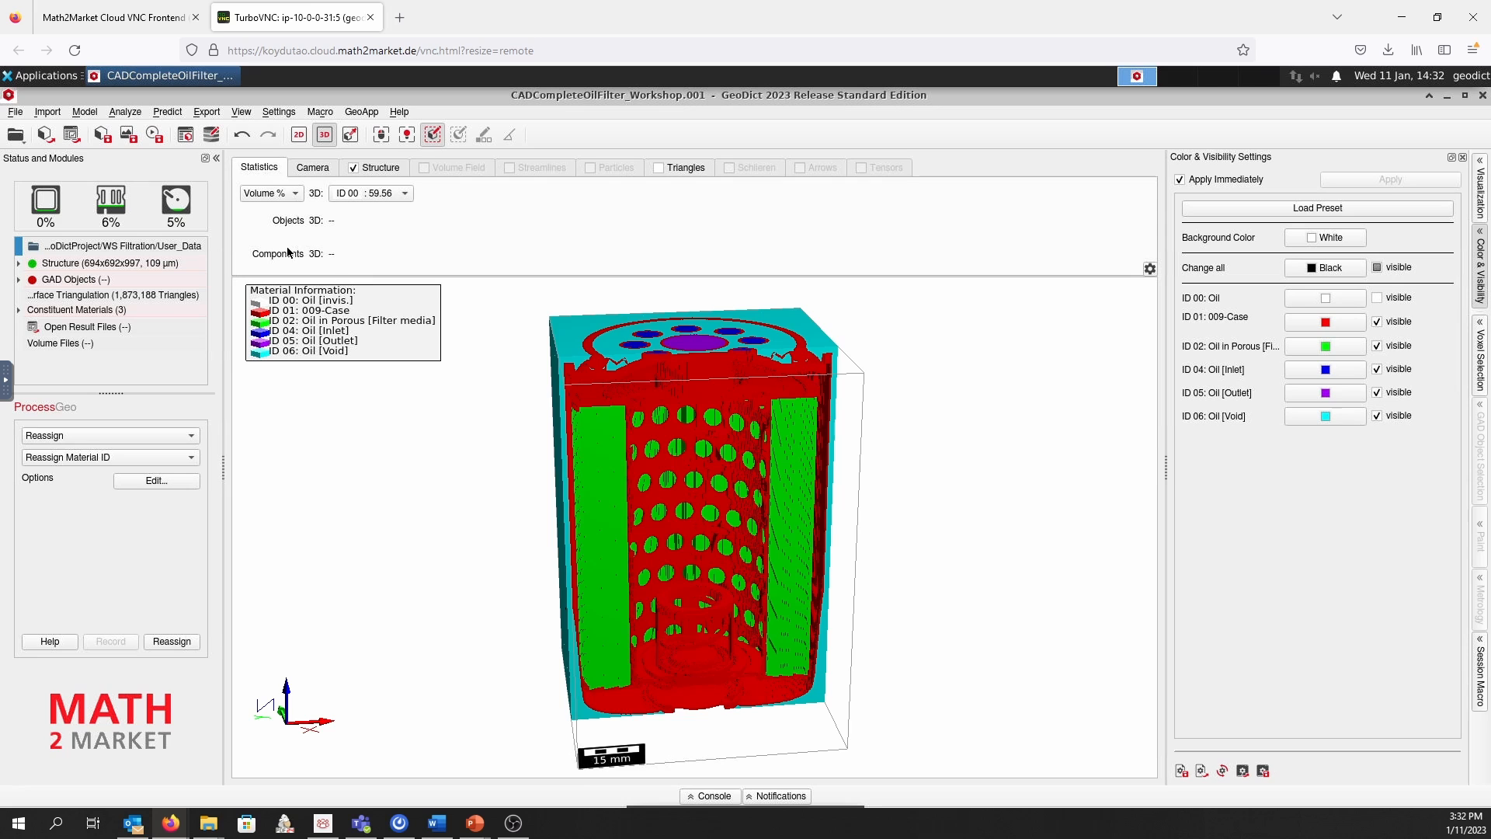
Change the information text of constituent material ID 01 to "Solid parts"
{"action": "left_click", "coordinate": [186, 137]}
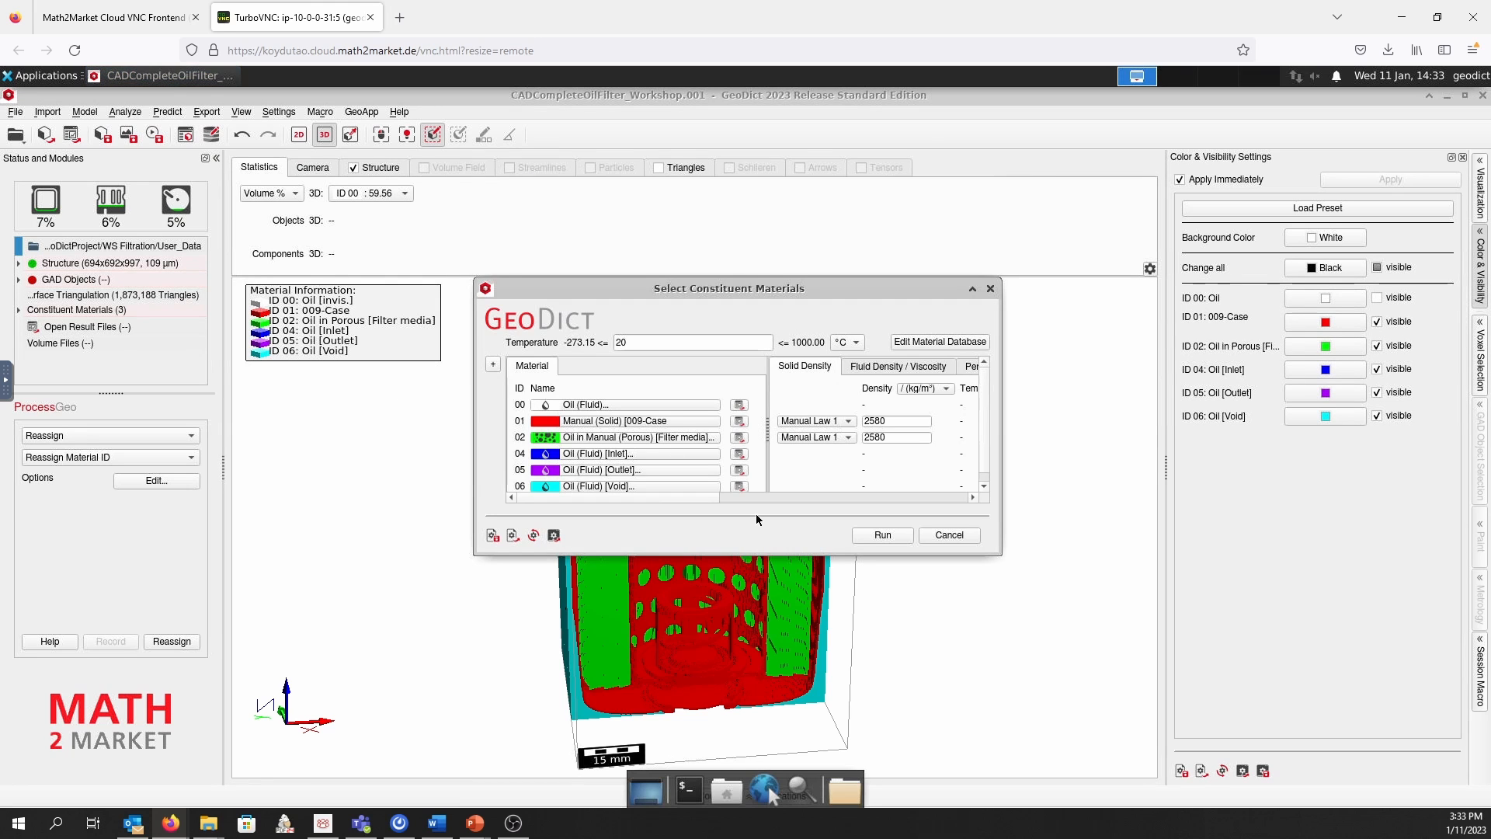
{"action": "left_click_drag", "start_coordinate": [771, 554], "coordinate": [778, 732]}
{"action": "left_click_drag", "start_coordinate": [663, 291], "coordinate": [620, 217]}
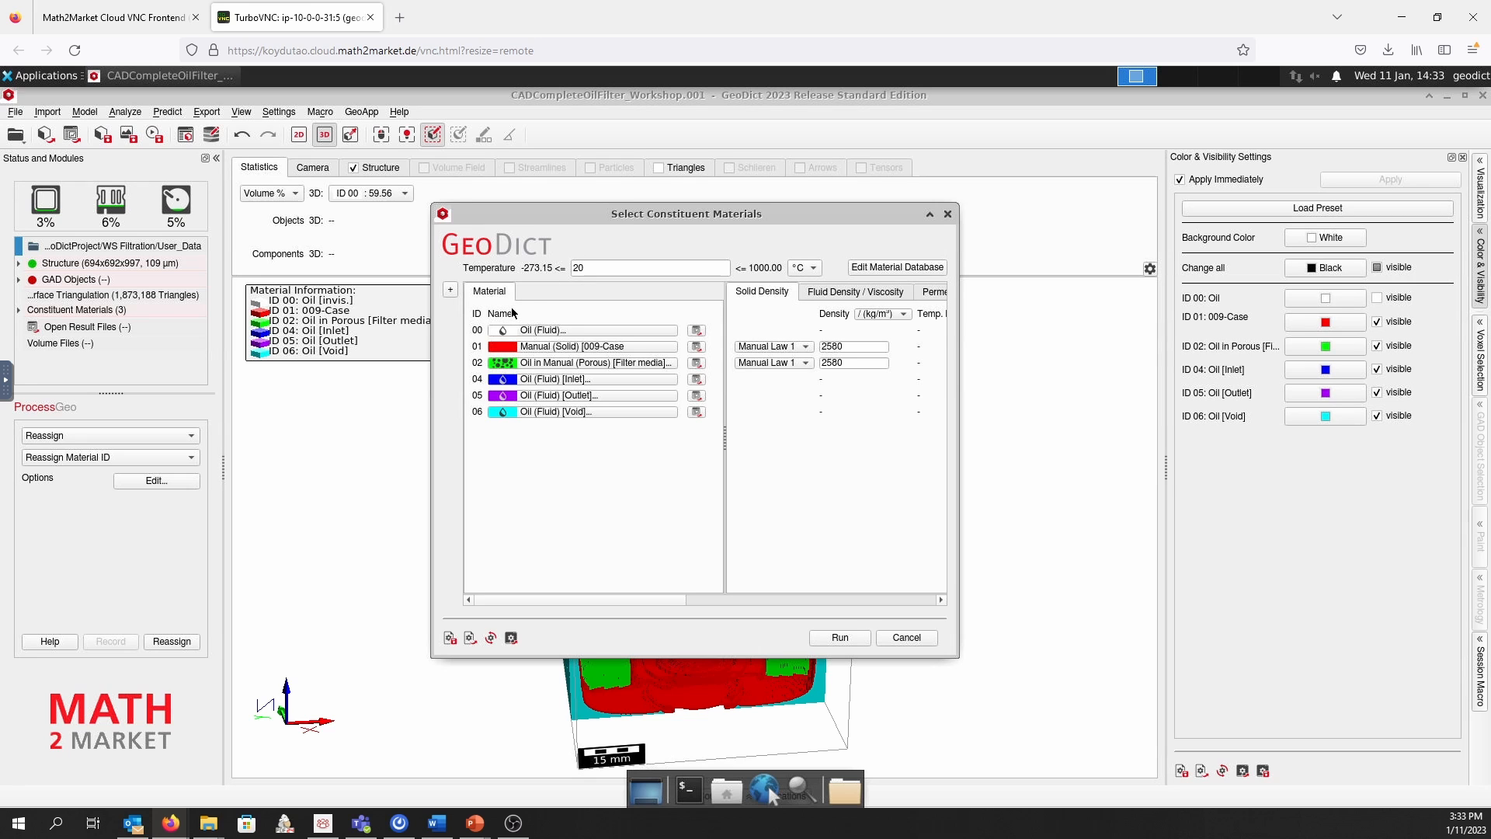
{"action": "left_click", "coordinate": [612, 346]}
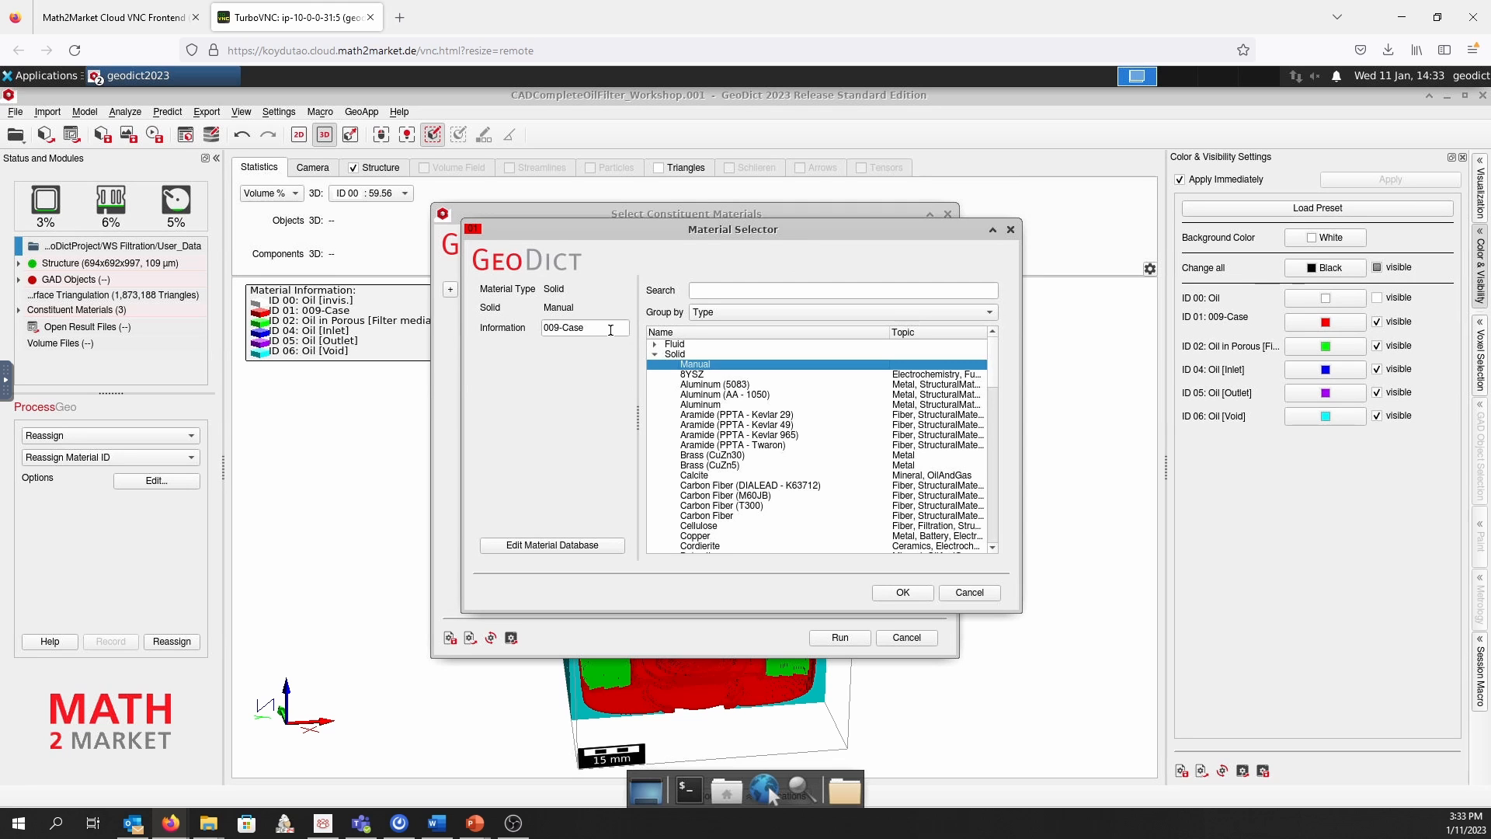
{"action": "left_click_drag", "start_coordinate": [610, 329], "coordinate": [528, 340]}
{"action": "type", "text": "Solid par"}
{"action": "type", "text": "ts"}
{"action": "left_click", "coordinate": [914, 590]}
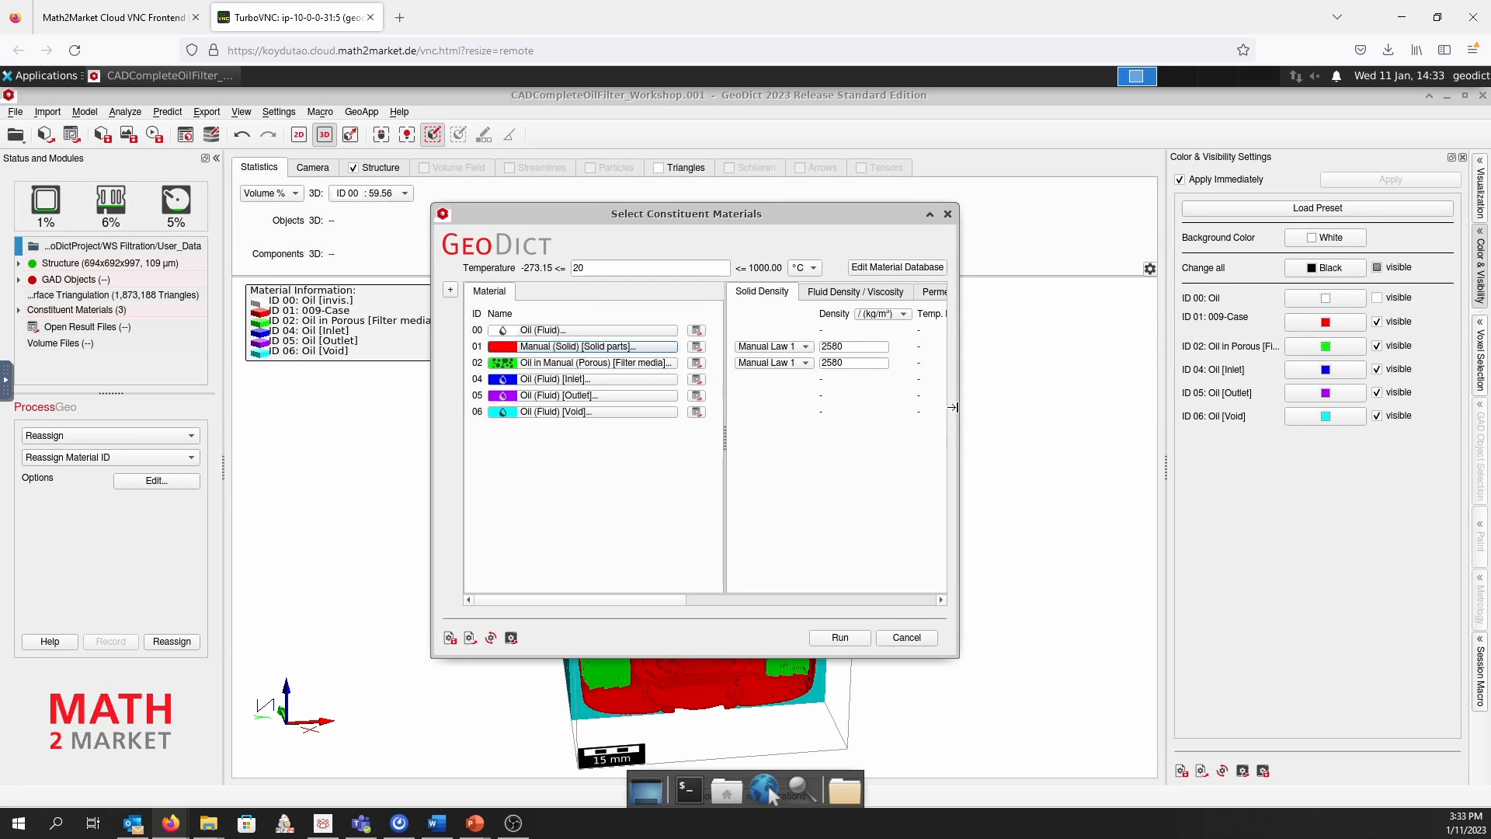
Set the isotropic permeability of the ID 02 filter media to 1e-11 m²
{"action": "left_click_drag", "start_coordinate": [958, 407], "coordinate": [1109, 402]}
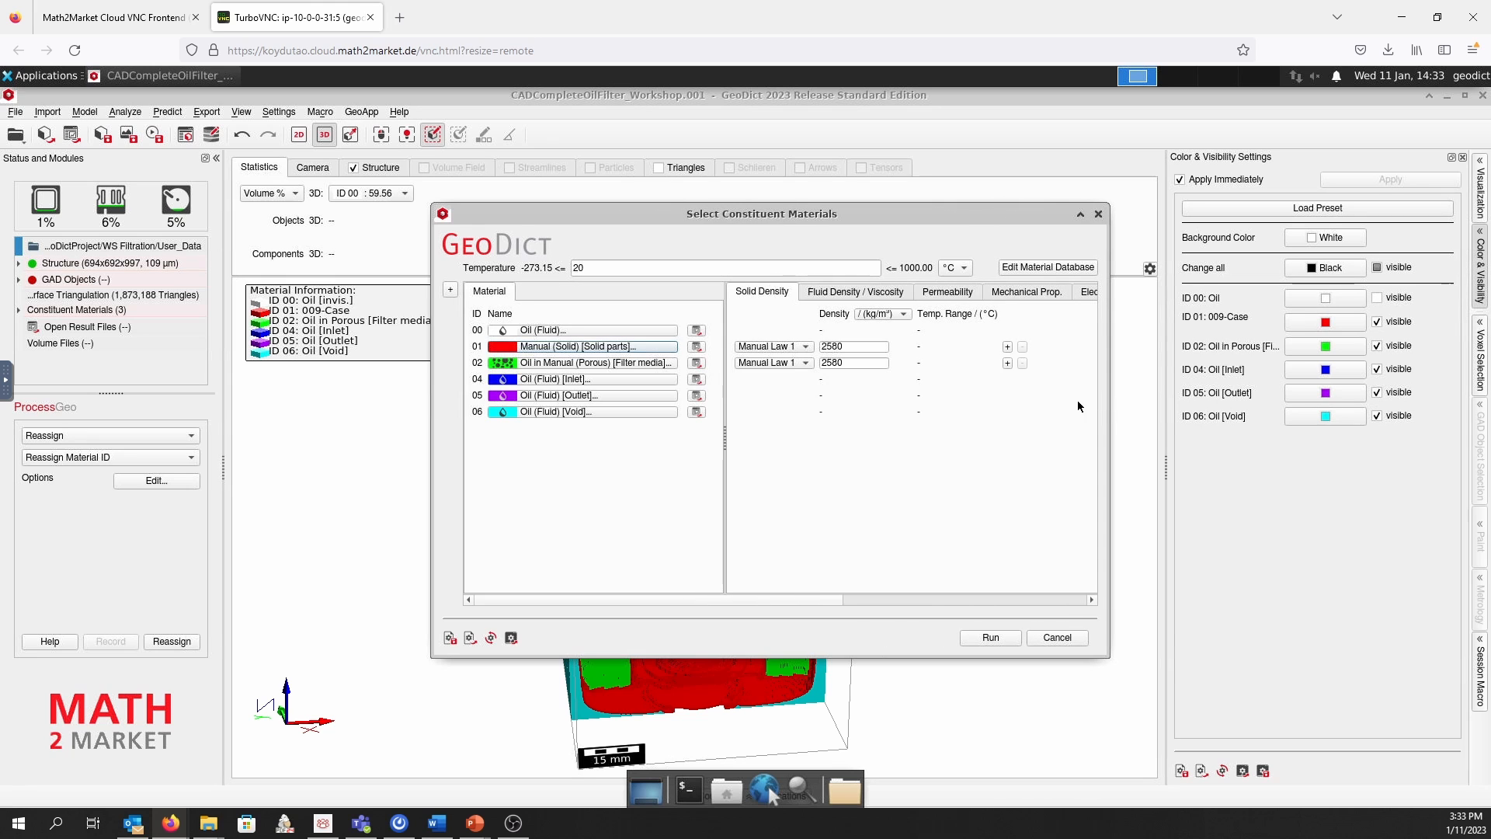
{"action": "left_click", "coordinate": [957, 296]}
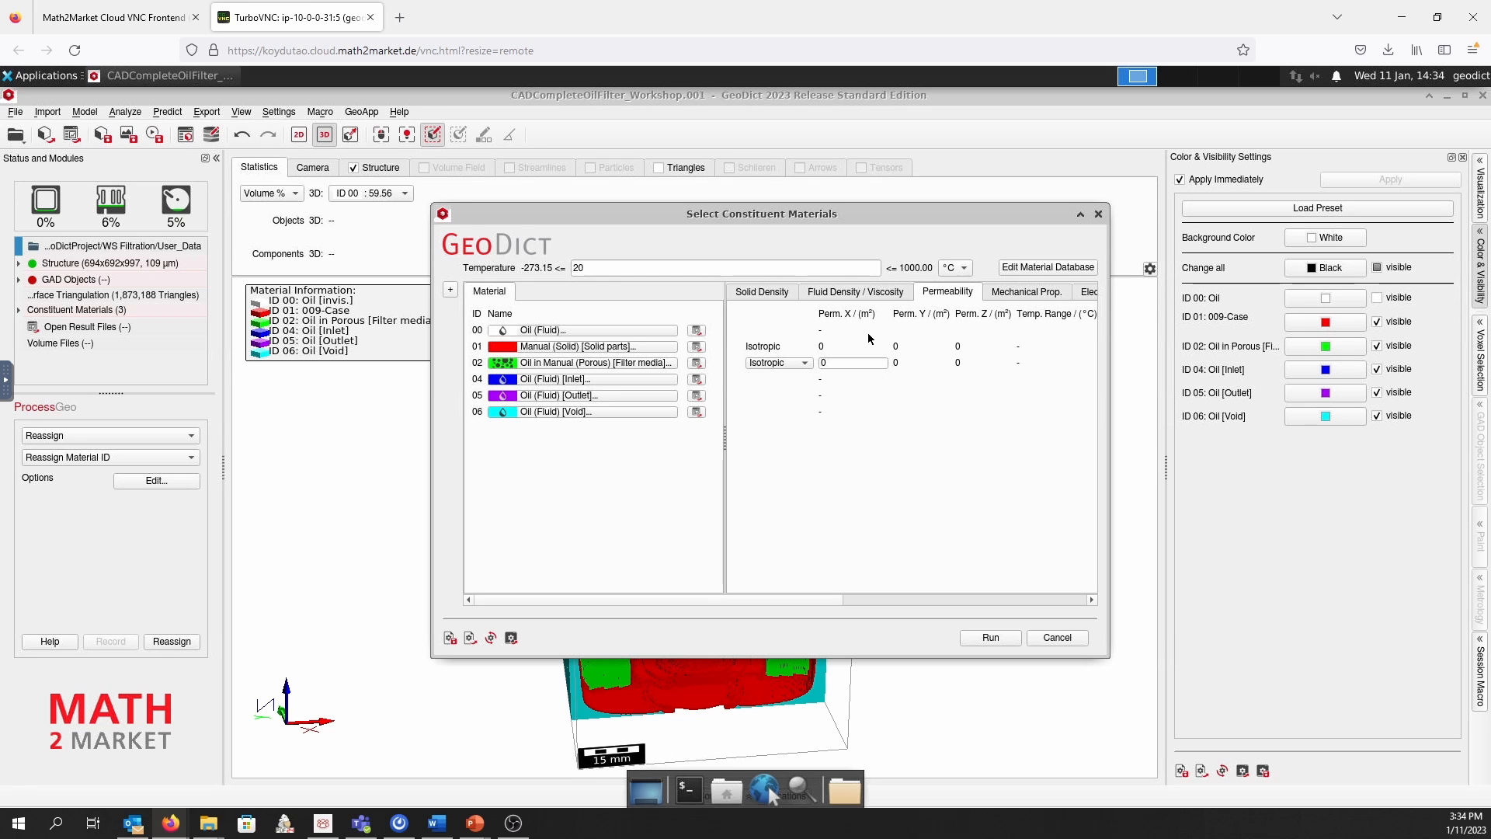
{"action": "double_click", "coordinate": [820, 364]}
{"action": "type", "text": "1e-11"}
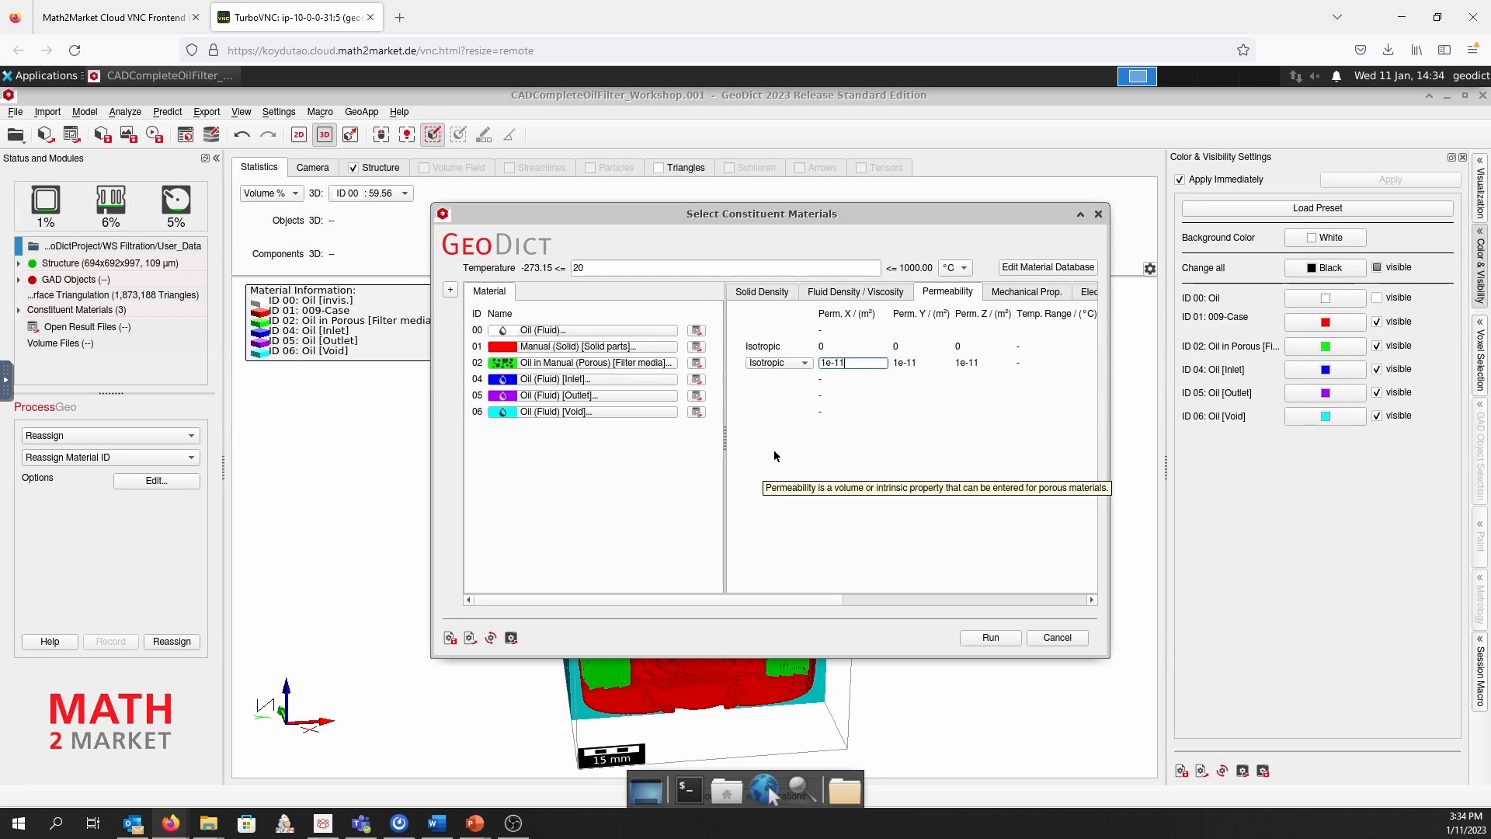
{"action": "left_click", "coordinate": [793, 433]}
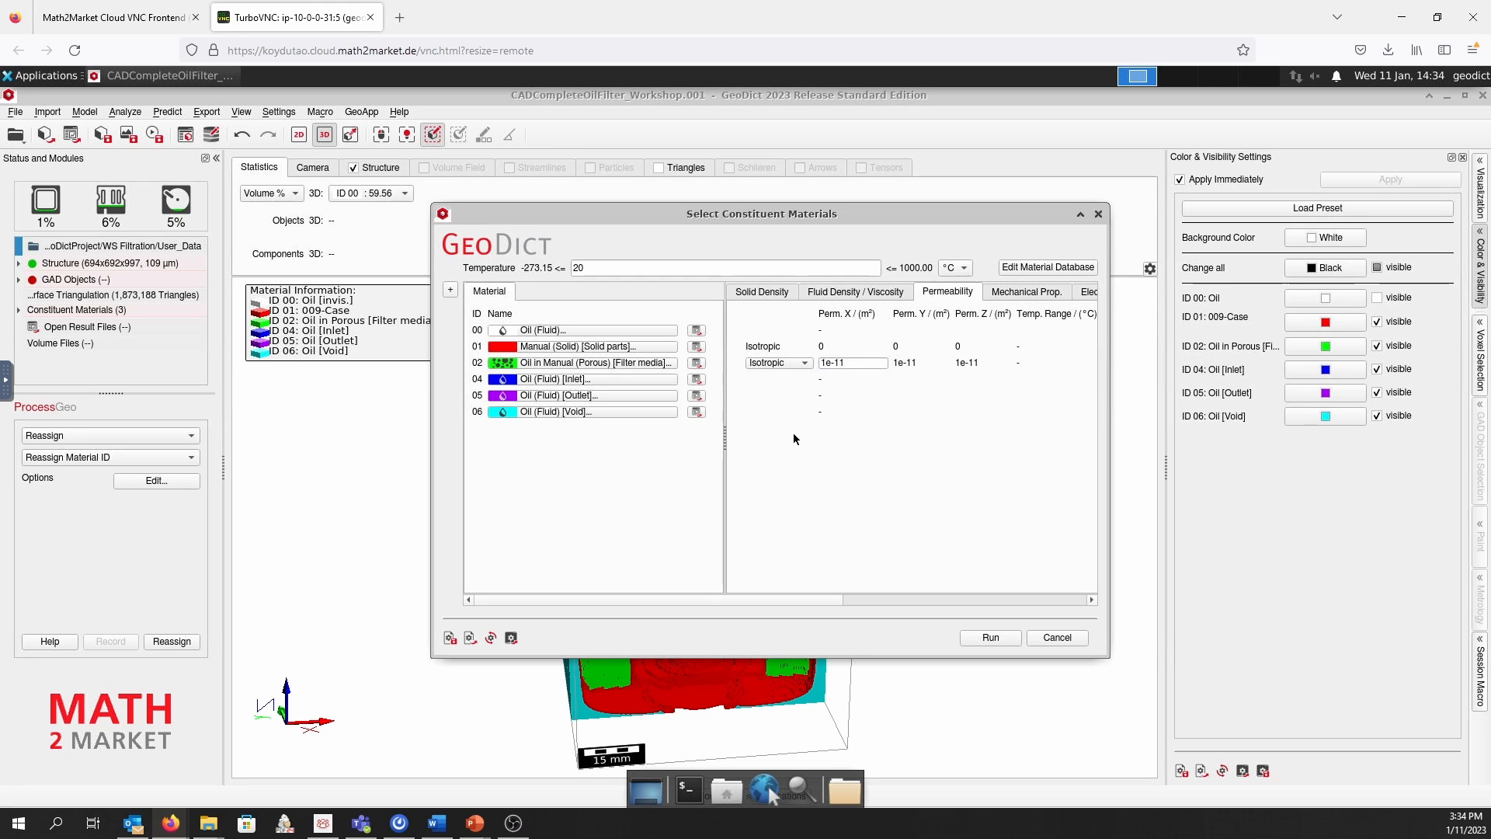
Change the ID 06 void material from oil to Manual solid and apply the constituent materials
{"action": "mouse_move", "coordinate": [826, 599]}
{"action": "left_mouse_down"}
{"action": "mouse_move", "coordinate": [931, 594]}
{"action": "mouse_move", "coordinate": [807, 598]}
{"action": "left_mouse_up"}
{"action": "left_click", "coordinate": [576, 411]}
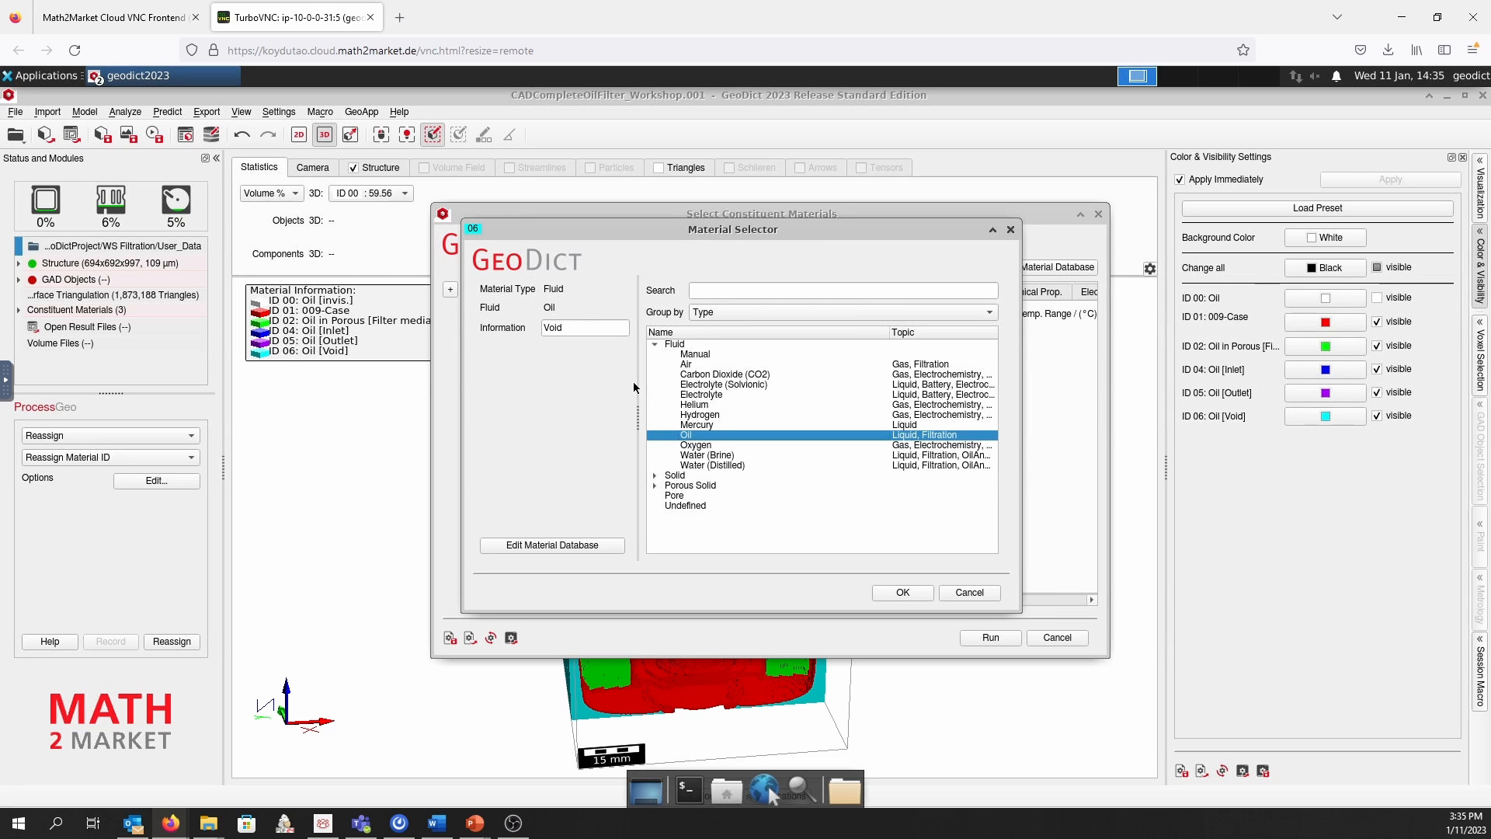
{"action": "left_click", "coordinate": [655, 344]}
{"action": "left_click", "coordinate": [656, 354]}
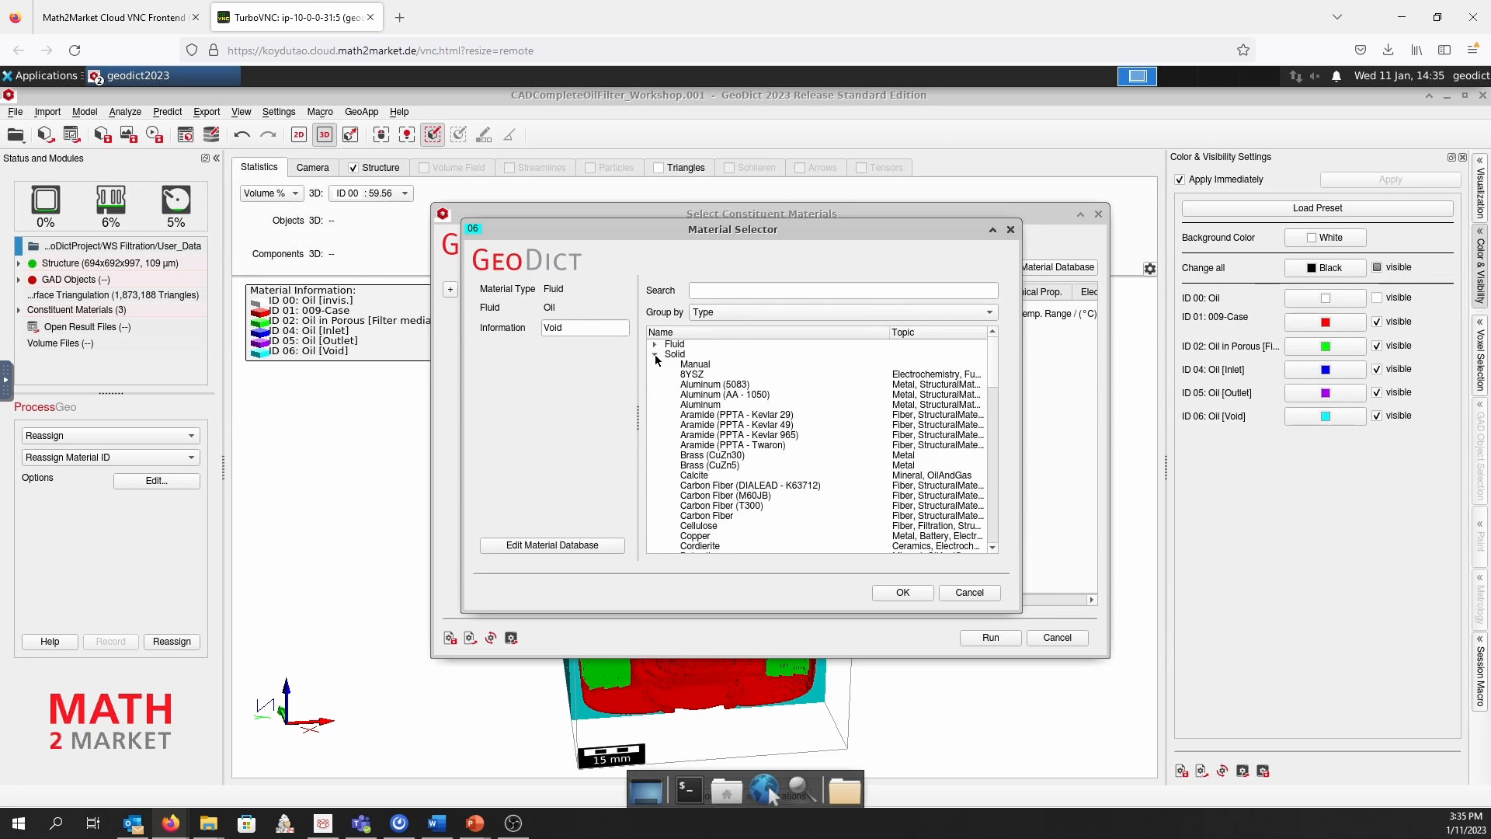
{"action": "left_click", "coordinate": [694, 364]}
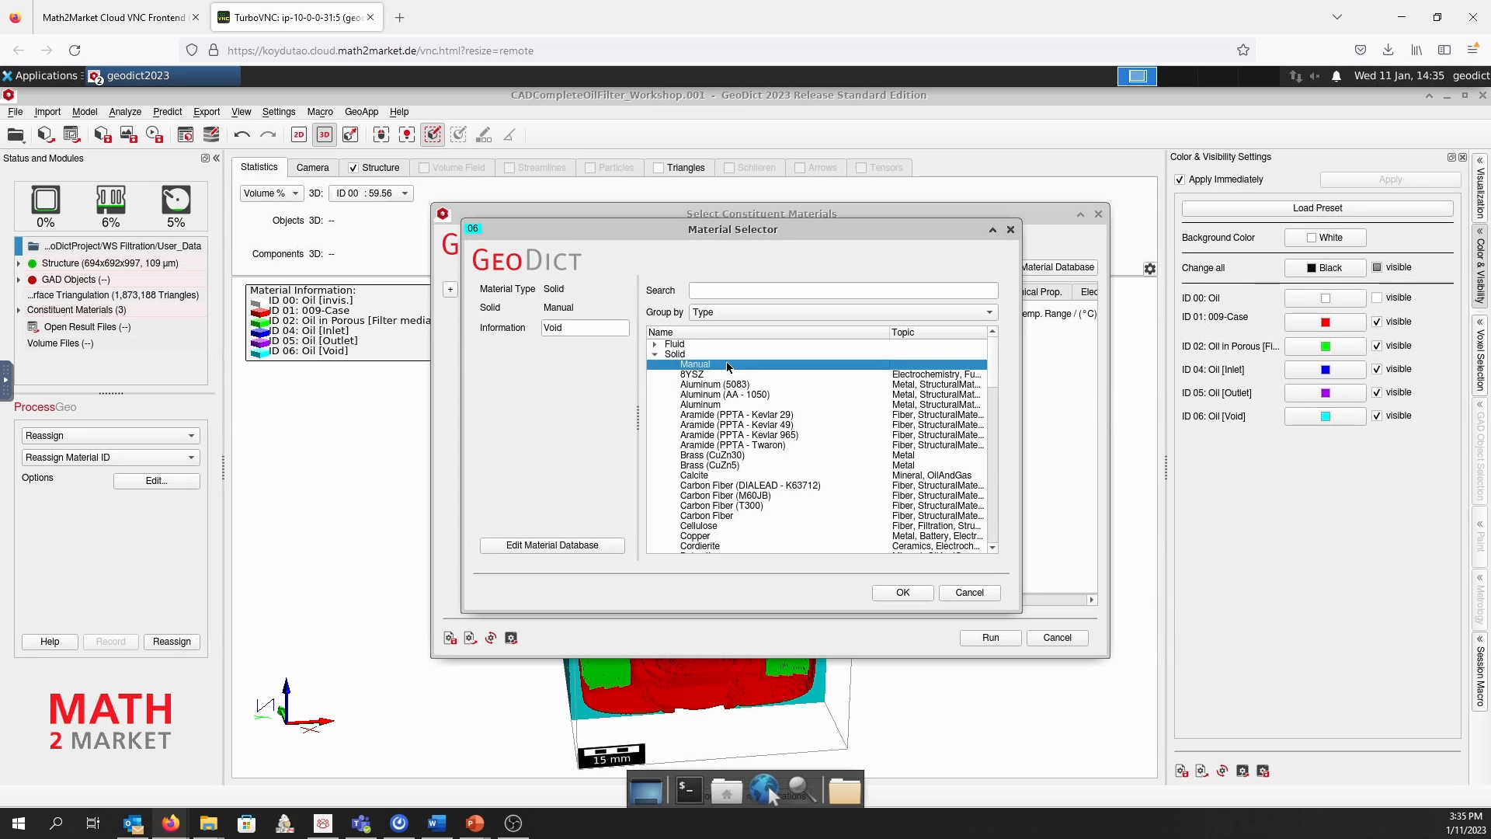
{"action": "left_click", "coordinate": [903, 592]}
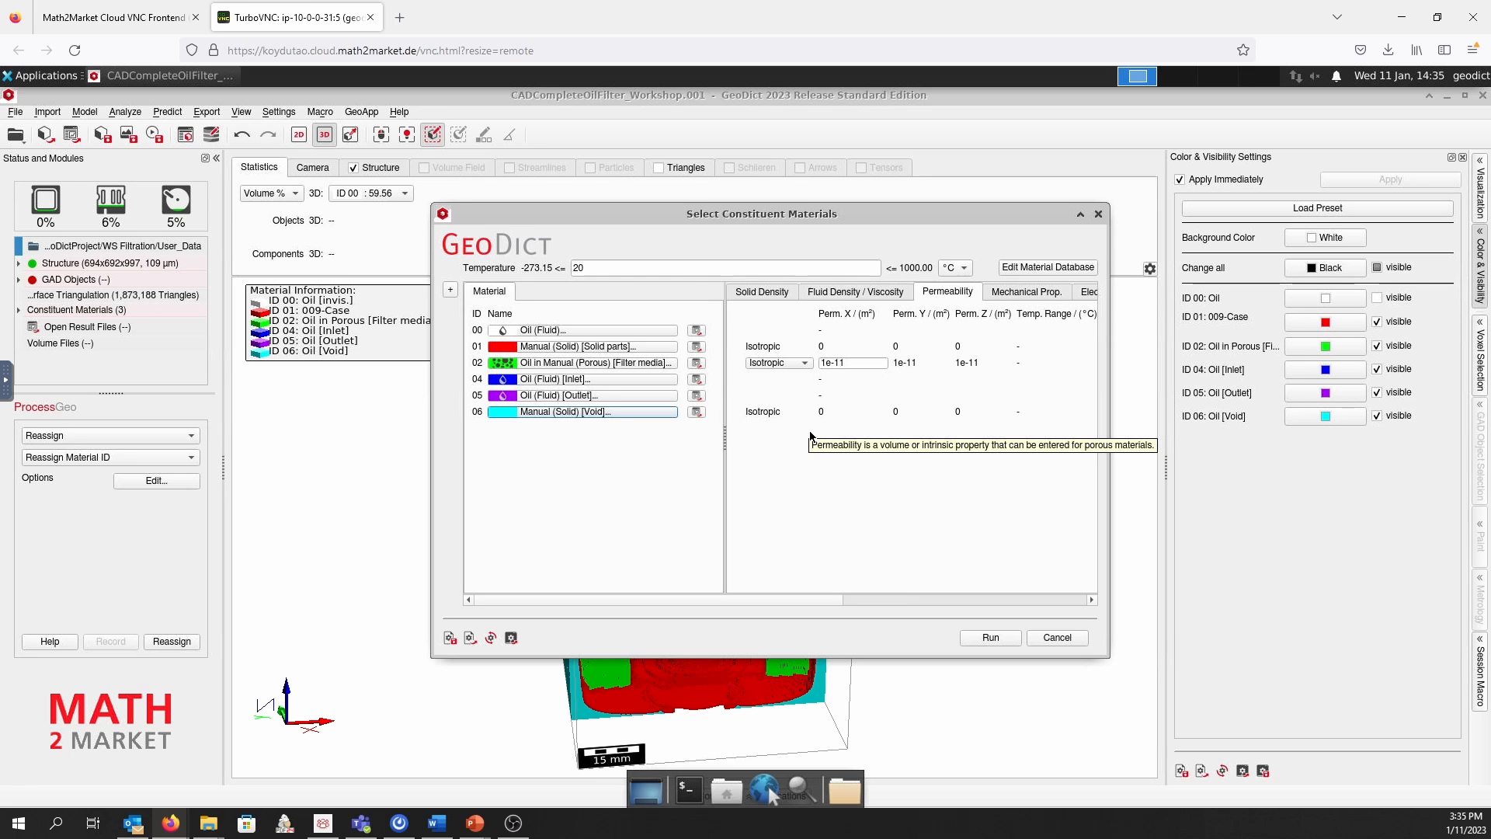
{"action": "left_click", "coordinate": [990, 638]}
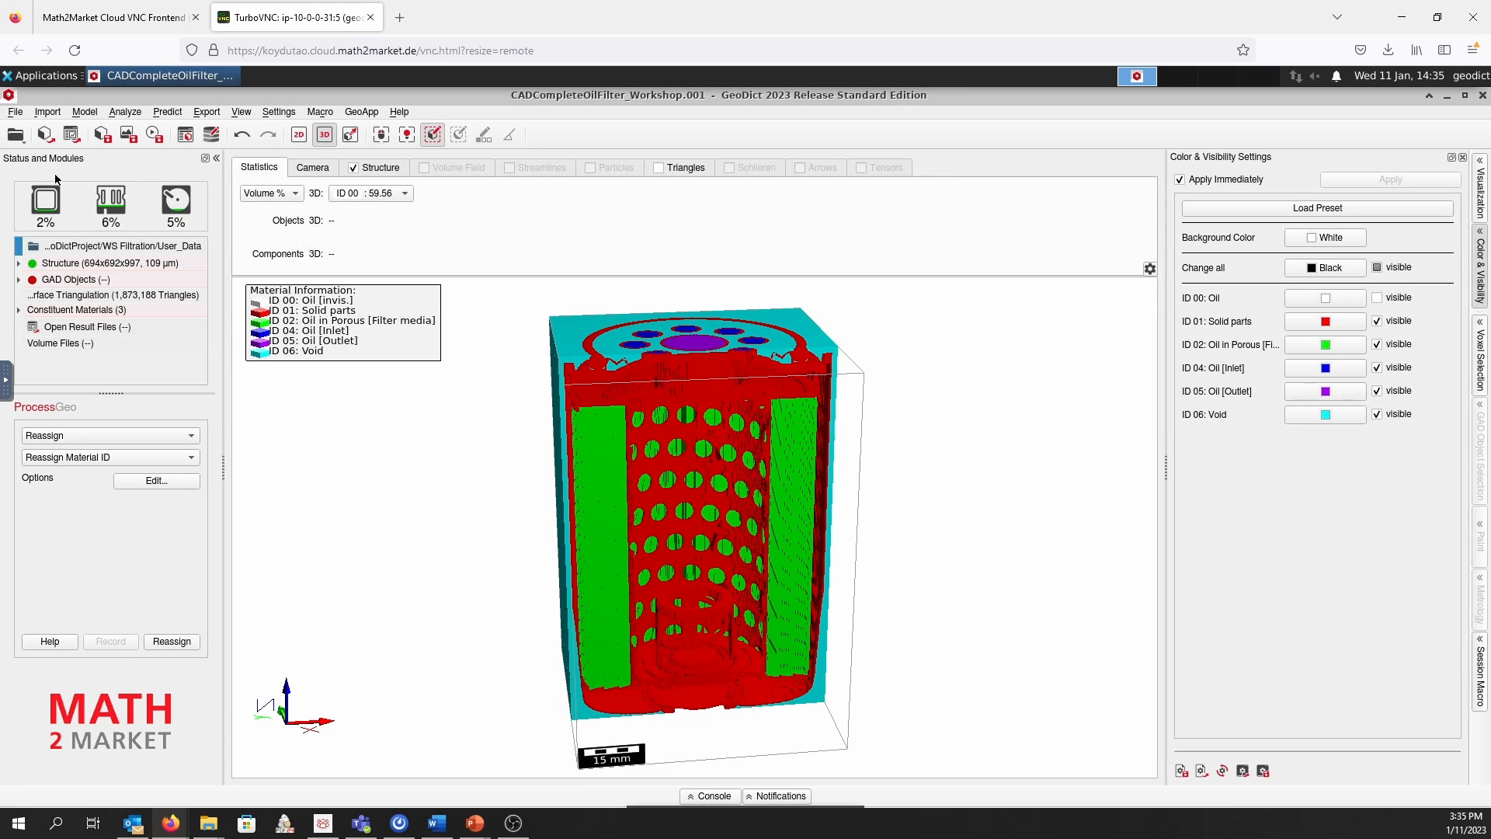
Save the structure as CADCompleteOilFilter_Workshop_56pleats.gdt in the User_Data folder
{"action": "left_click", "coordinate": [15, 112]}
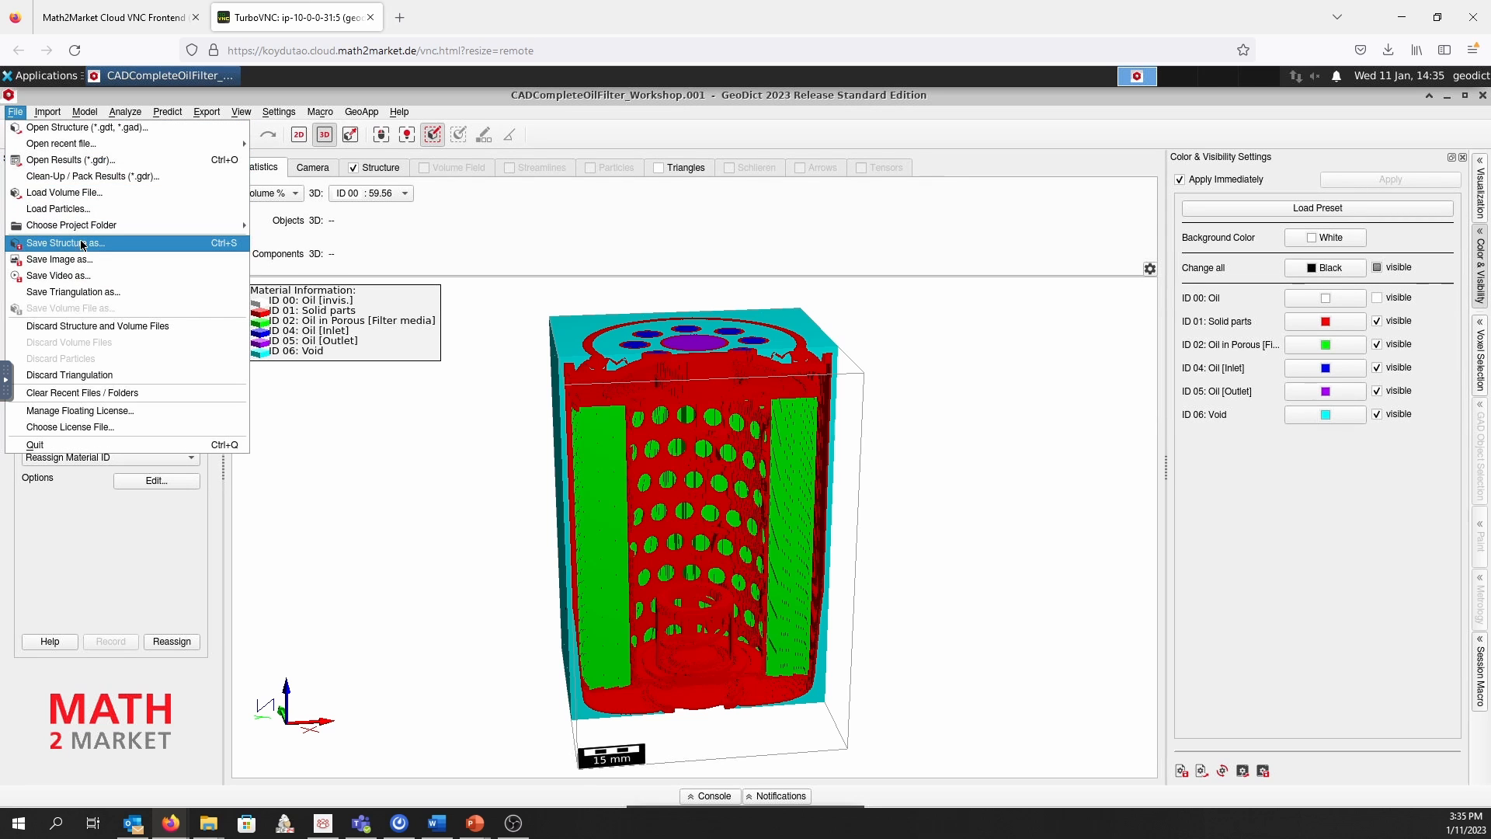
{"action": "left_click", "coordinate": [129, 244]}
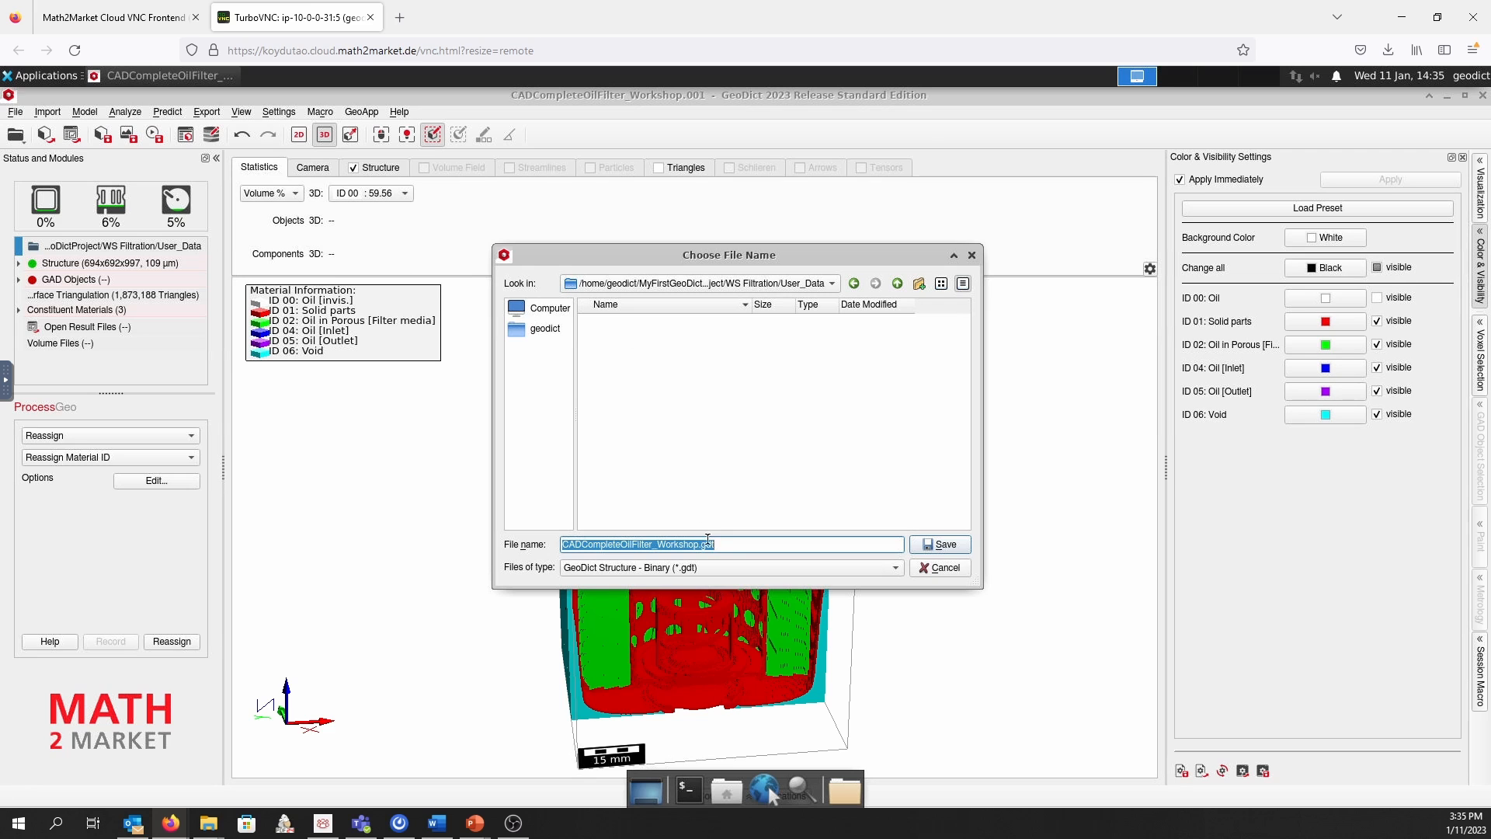
{"action": "left_click", "coordinate": [726, 548]}
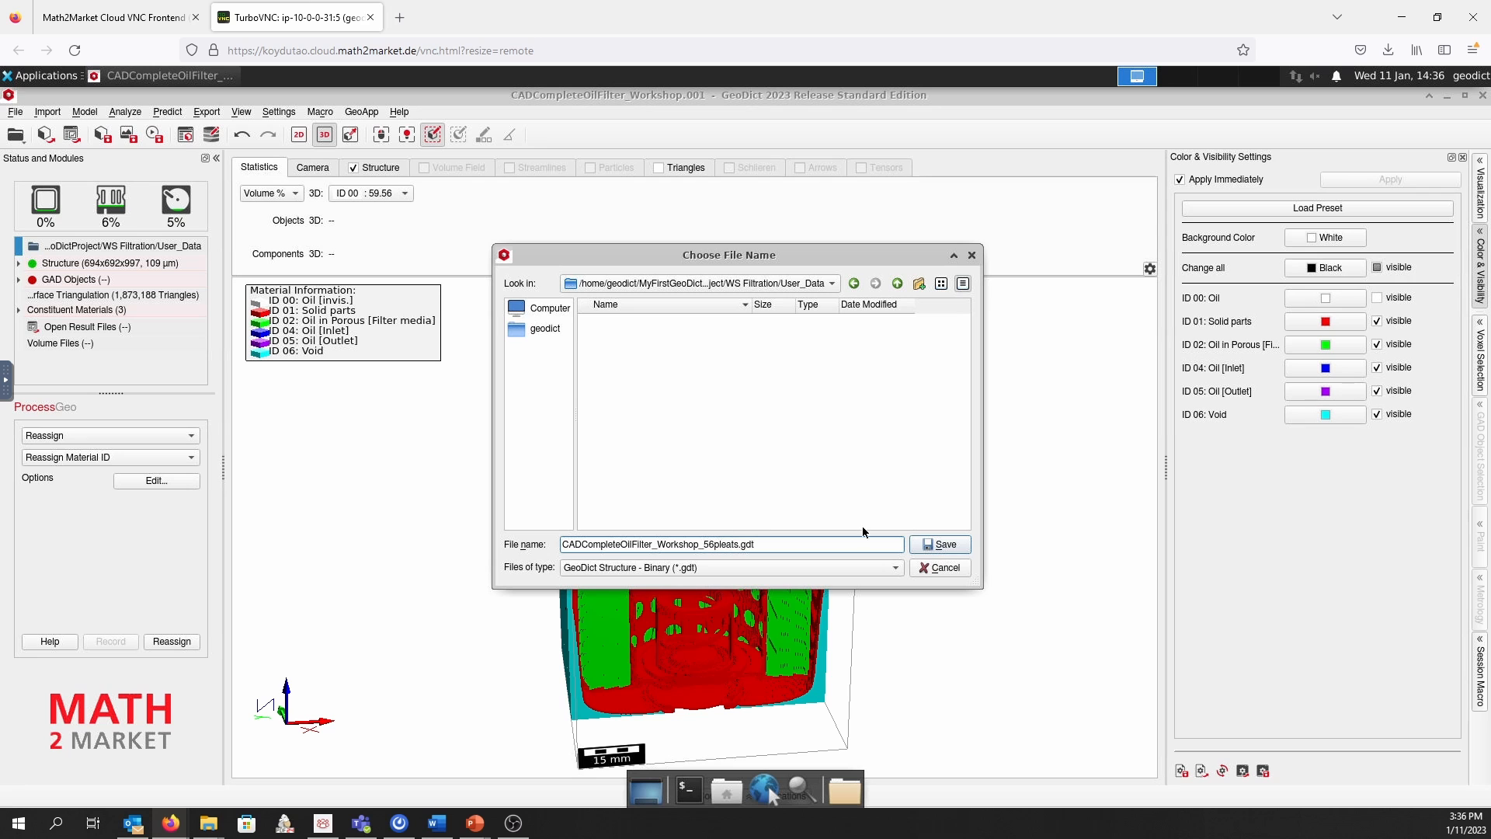
{"action": "left_click", "coordinate": [948, 543]}
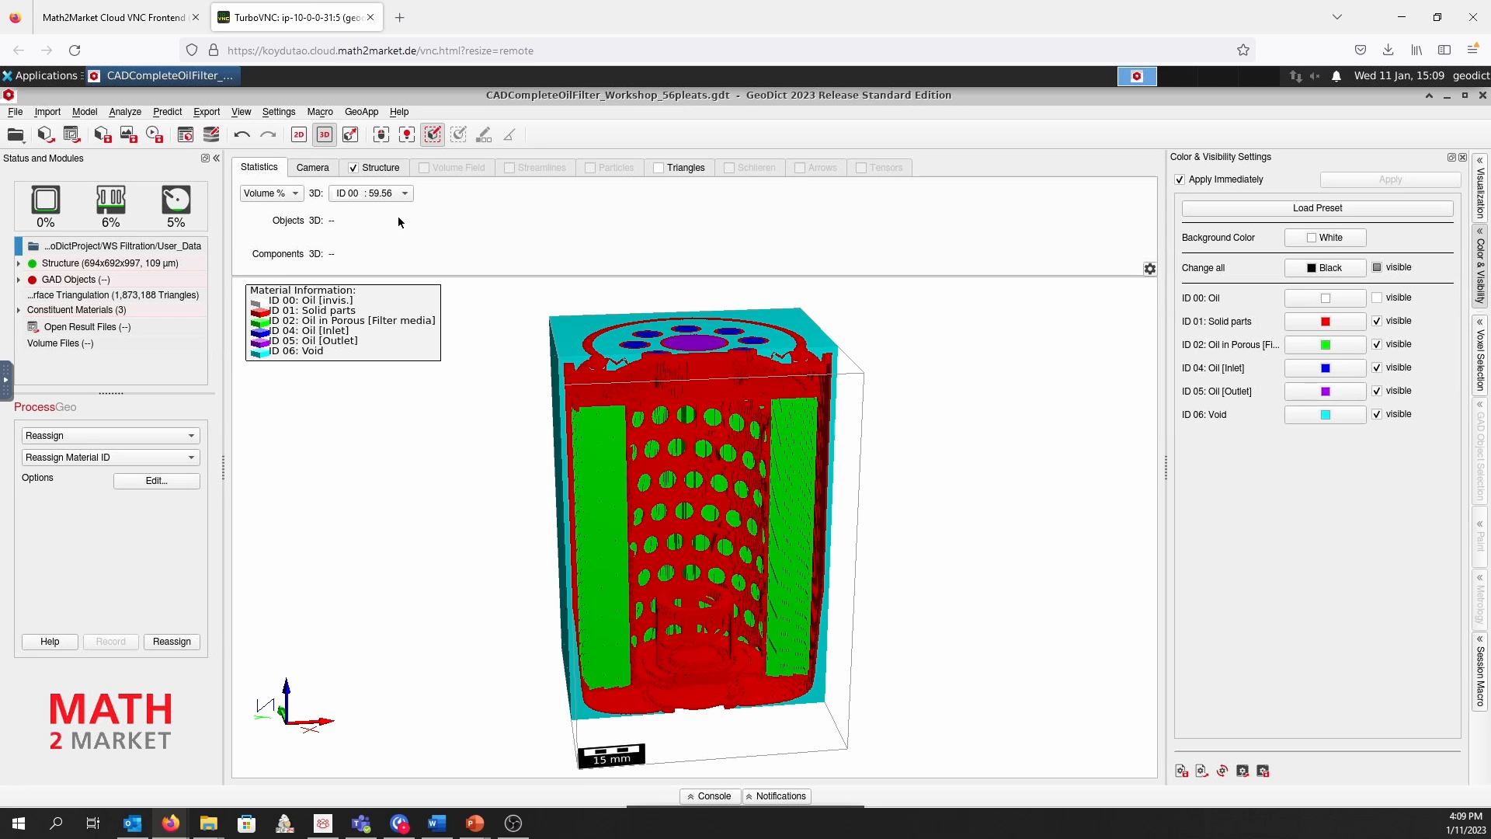
Set up a FilterDict Complete Filter simulation of the Filter Flow Experiment type and open its solver options
{"action": "left_click", "coordinate": [169, 113]}
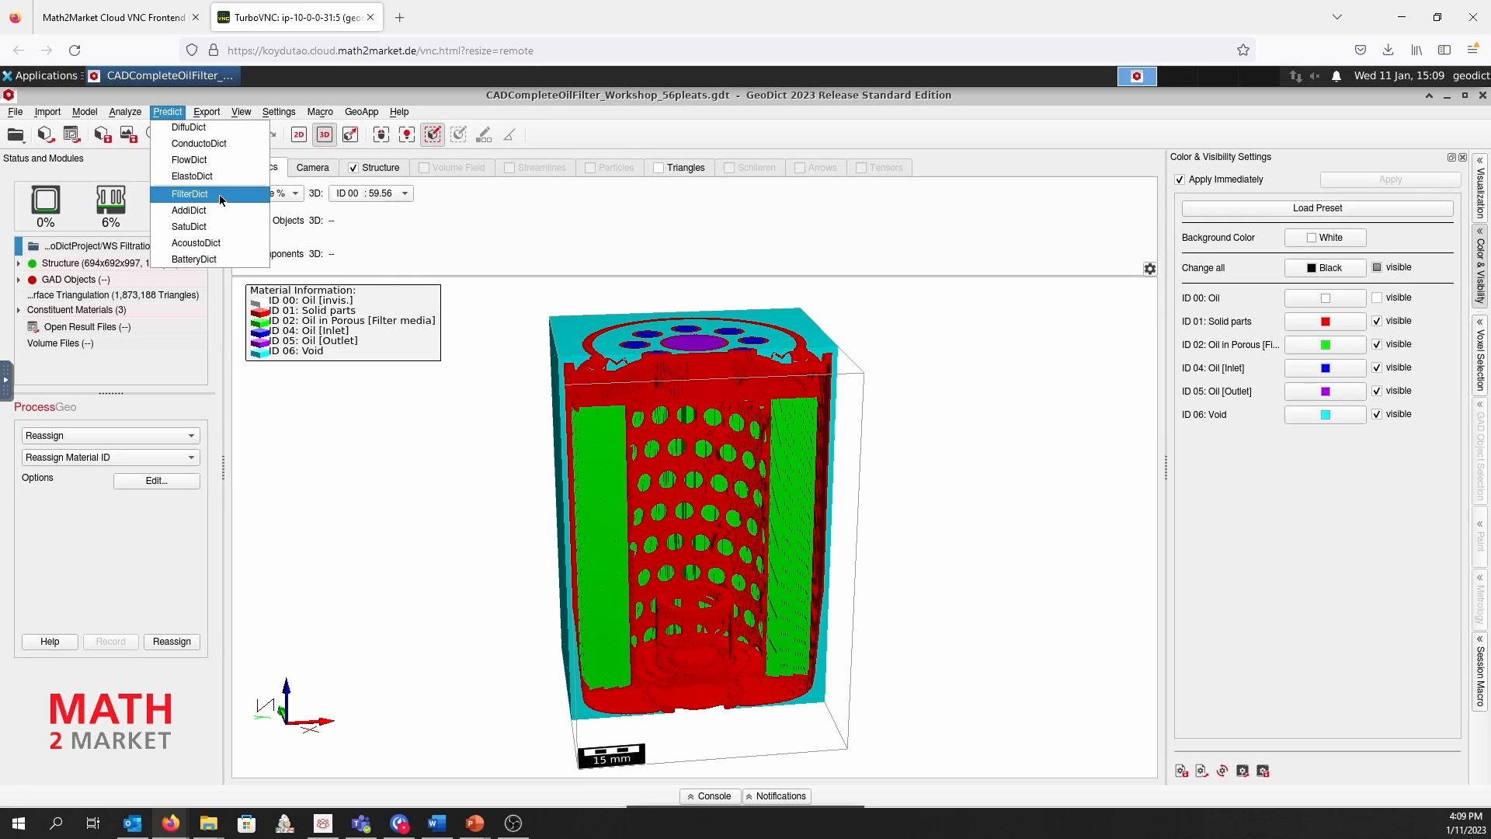
{"action": "left_click", "coordinate": [191, 194]}
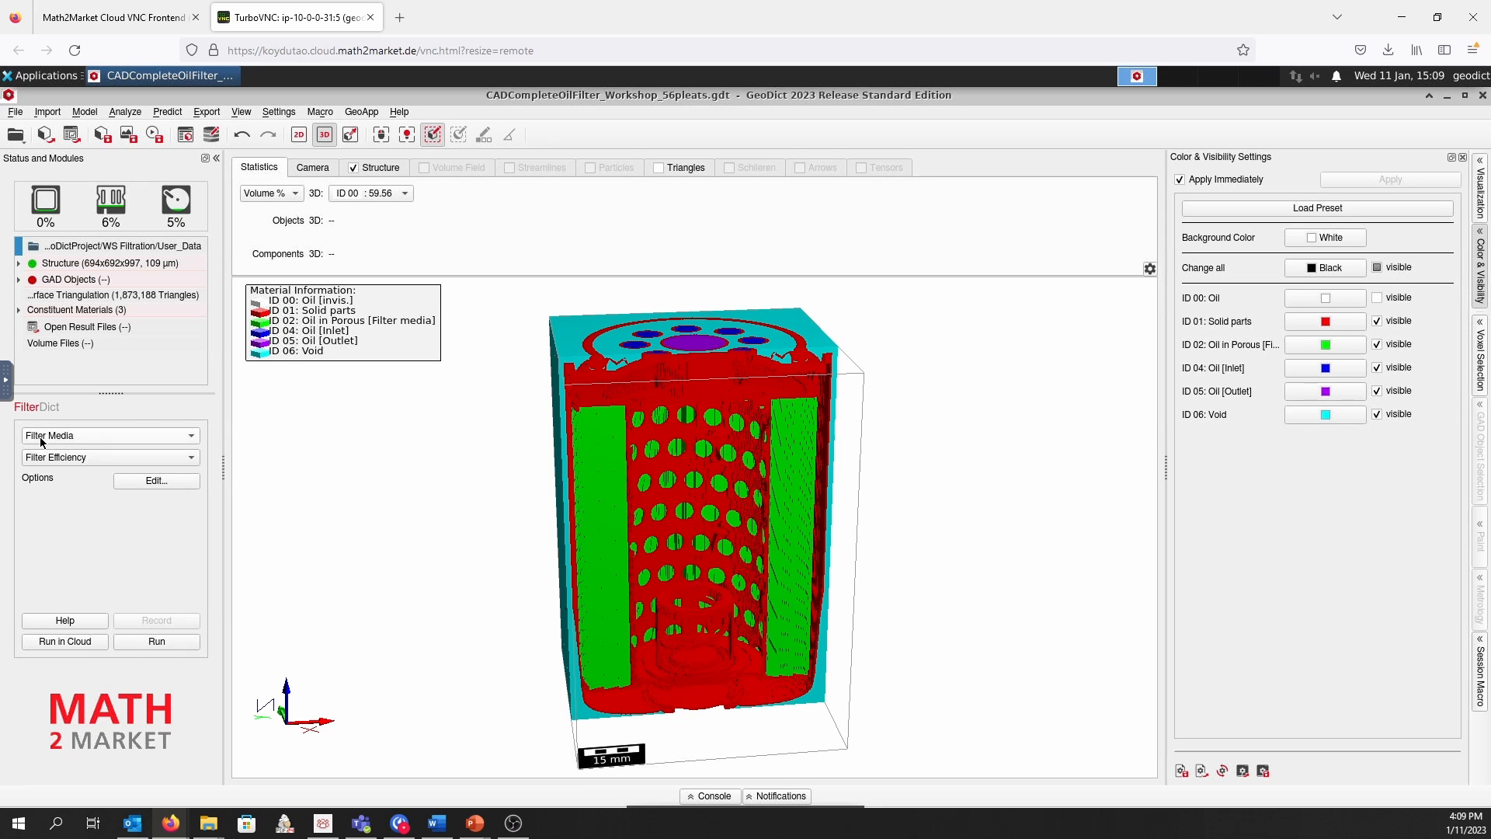
{"action": "left_click", "coordinate": [185, 437]}
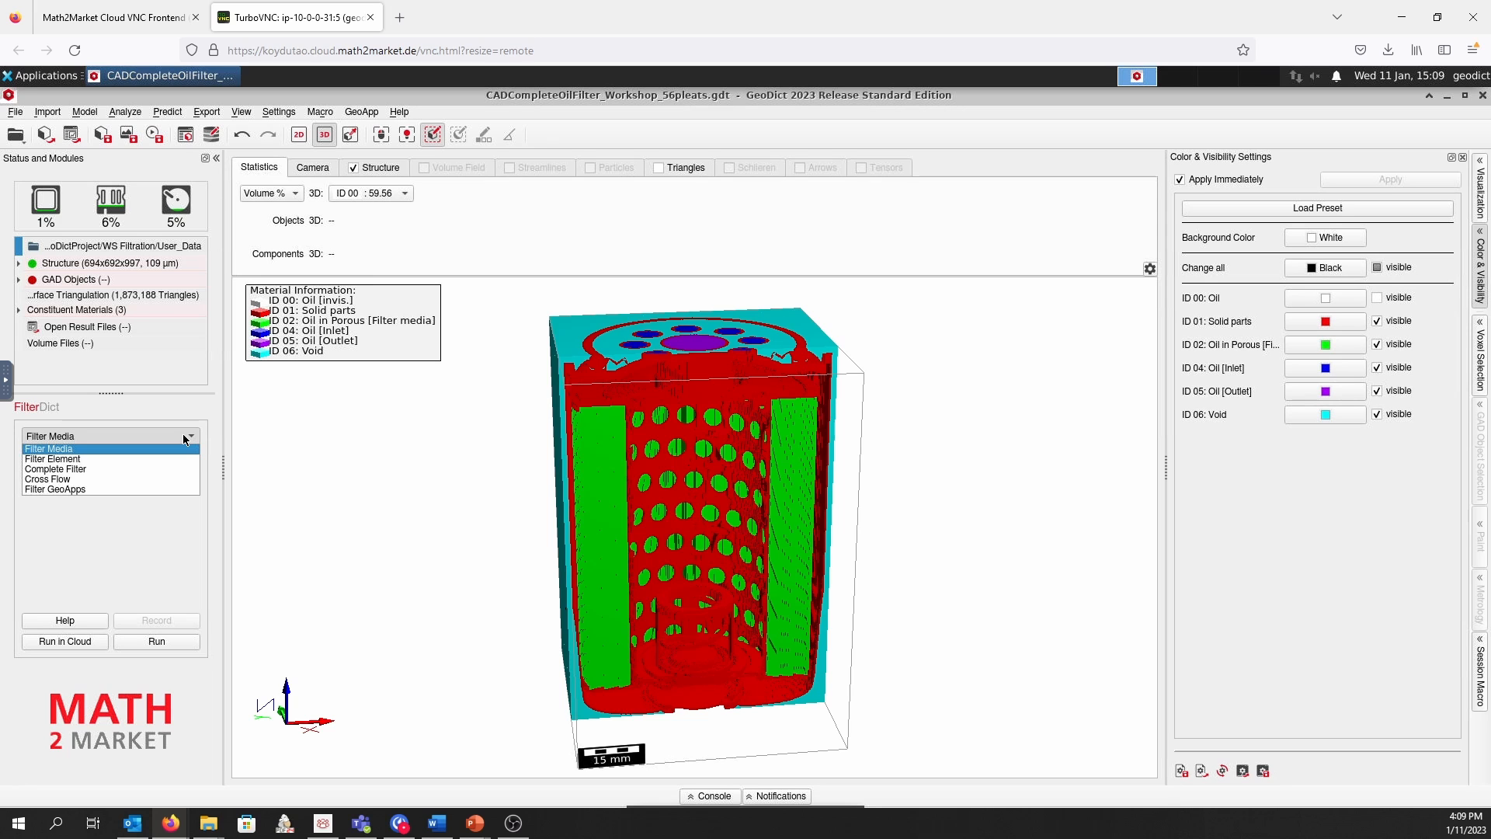
{"action": "left_click", "coordinate": [90, 468]}
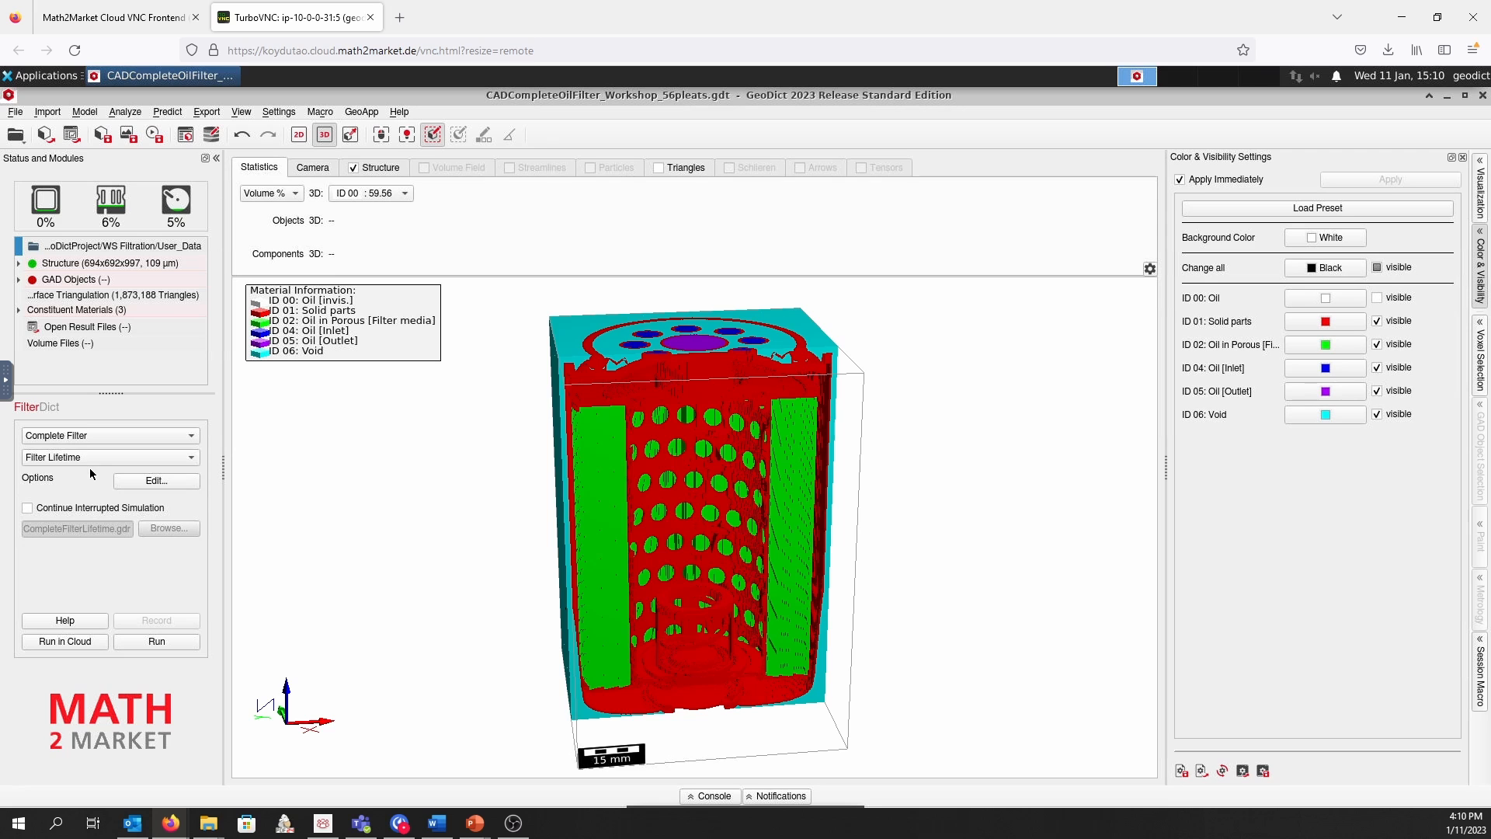
{"action": "left_click", "coordinate": [113, 463]}
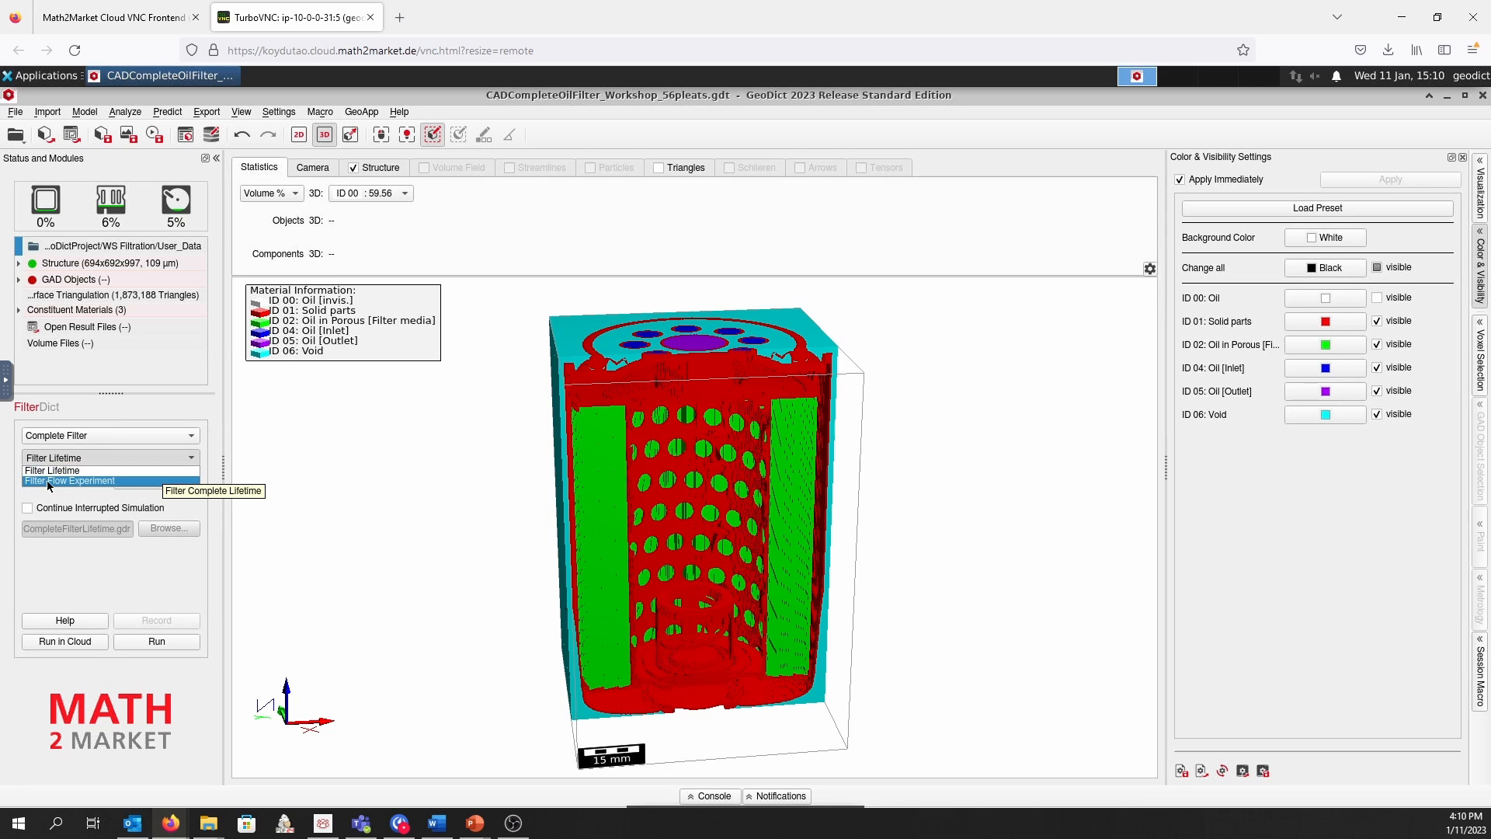
{"action": "left_click", "coordinate": [84, 482]}
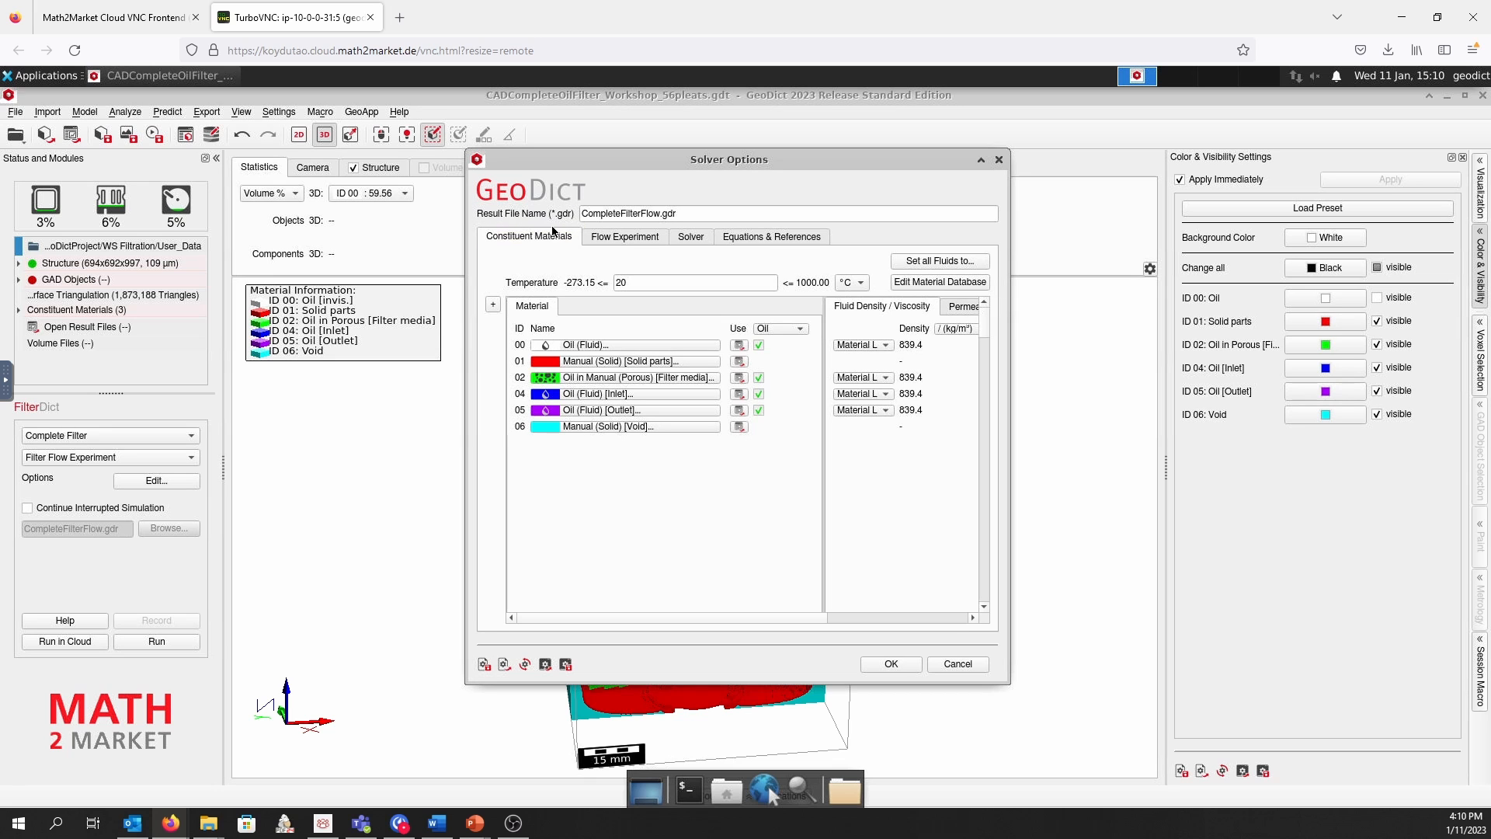
Name the flow experiment's result file CompleteFilterFlow_Pleat56.gdr
{"action": "left_click", "coordinate": [661, 214]}
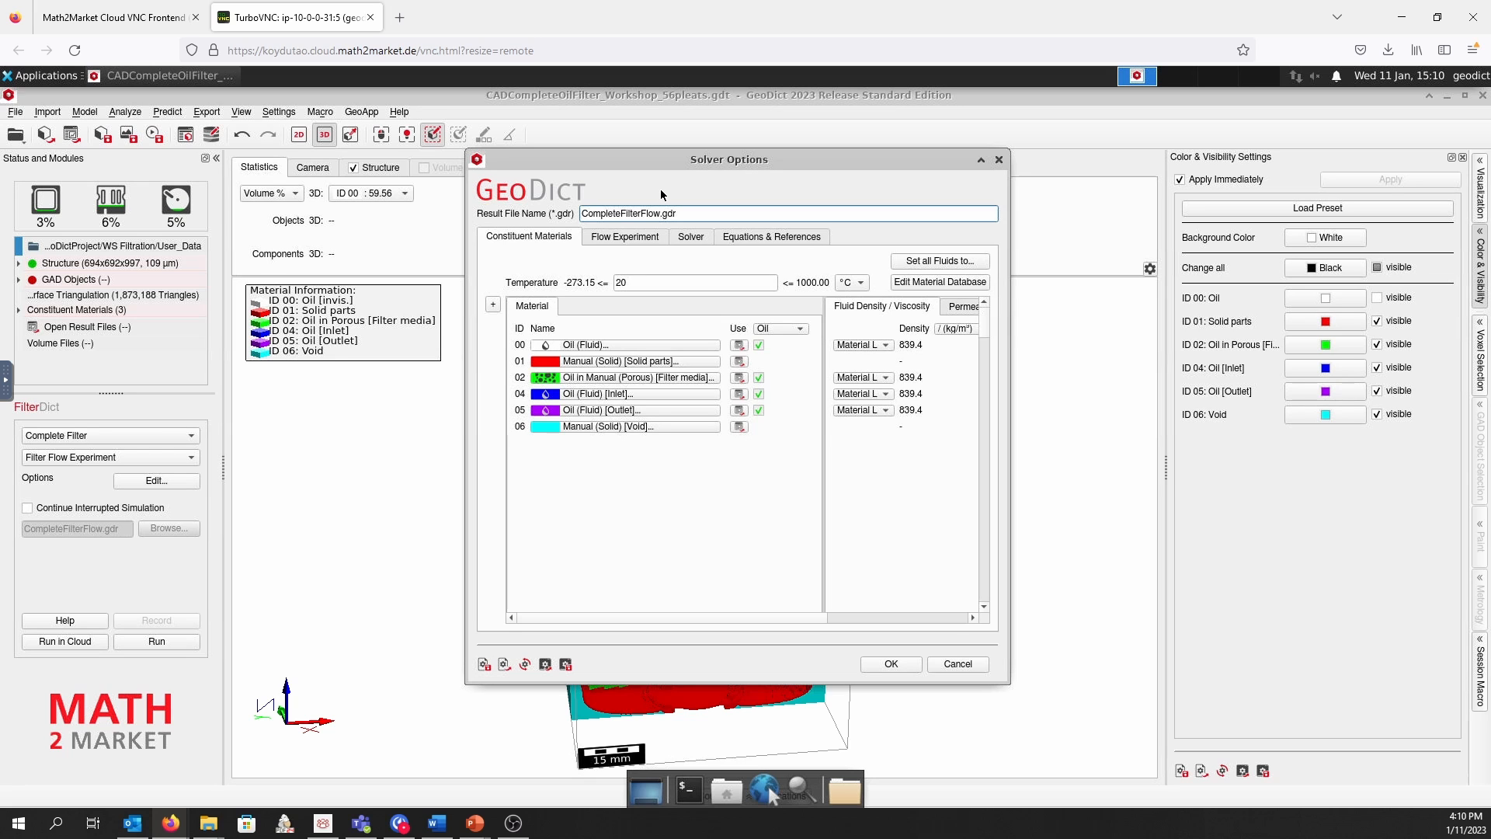
{"action": "key", "text": "BackSpace"}
{"action": "type", "text": "_."}
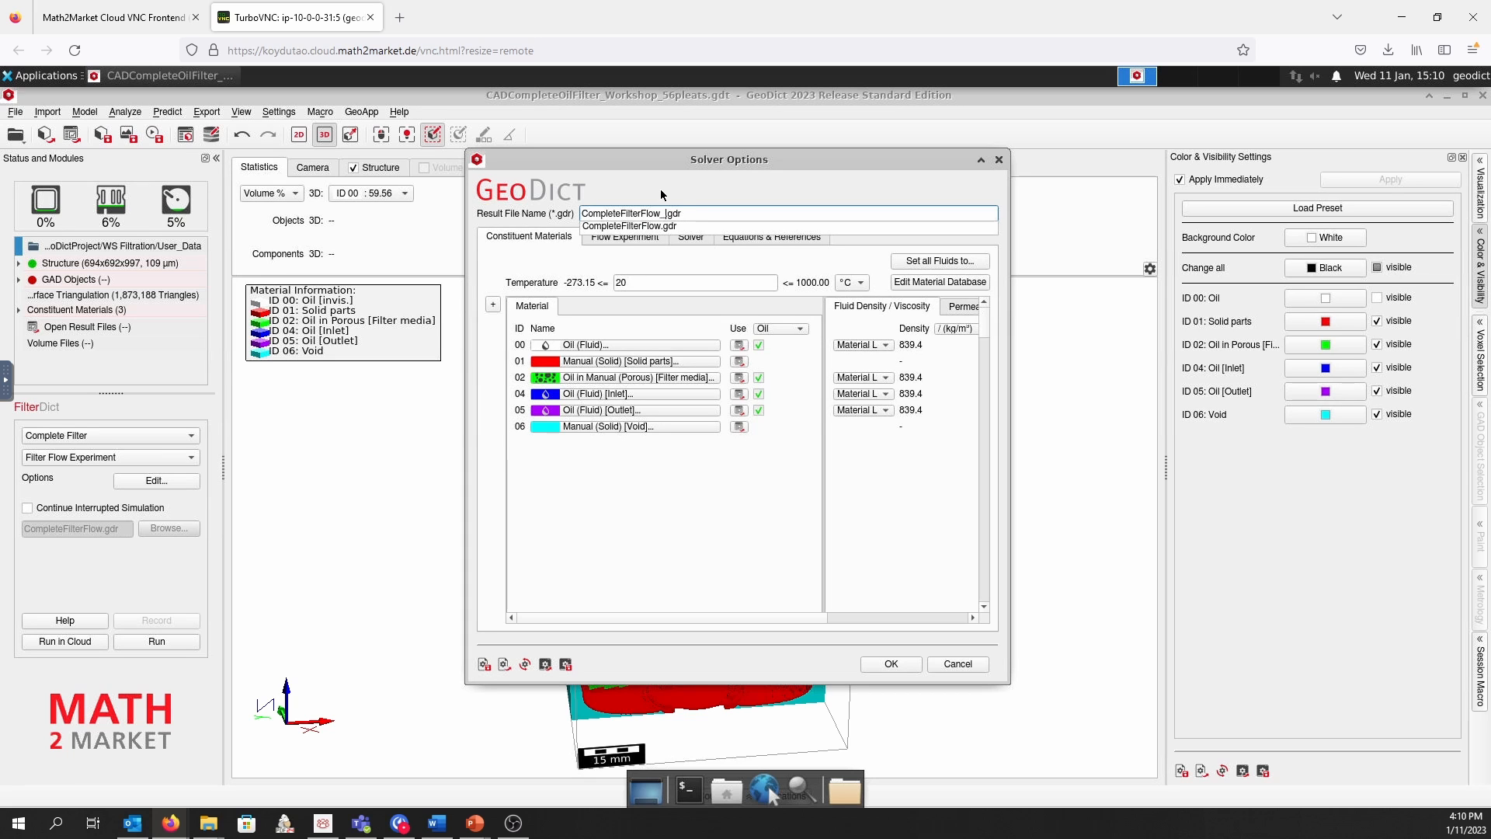
{"action": "type", "text": "Pleat56"}
{"action": "left_click", "coordinate": [660, 189]}
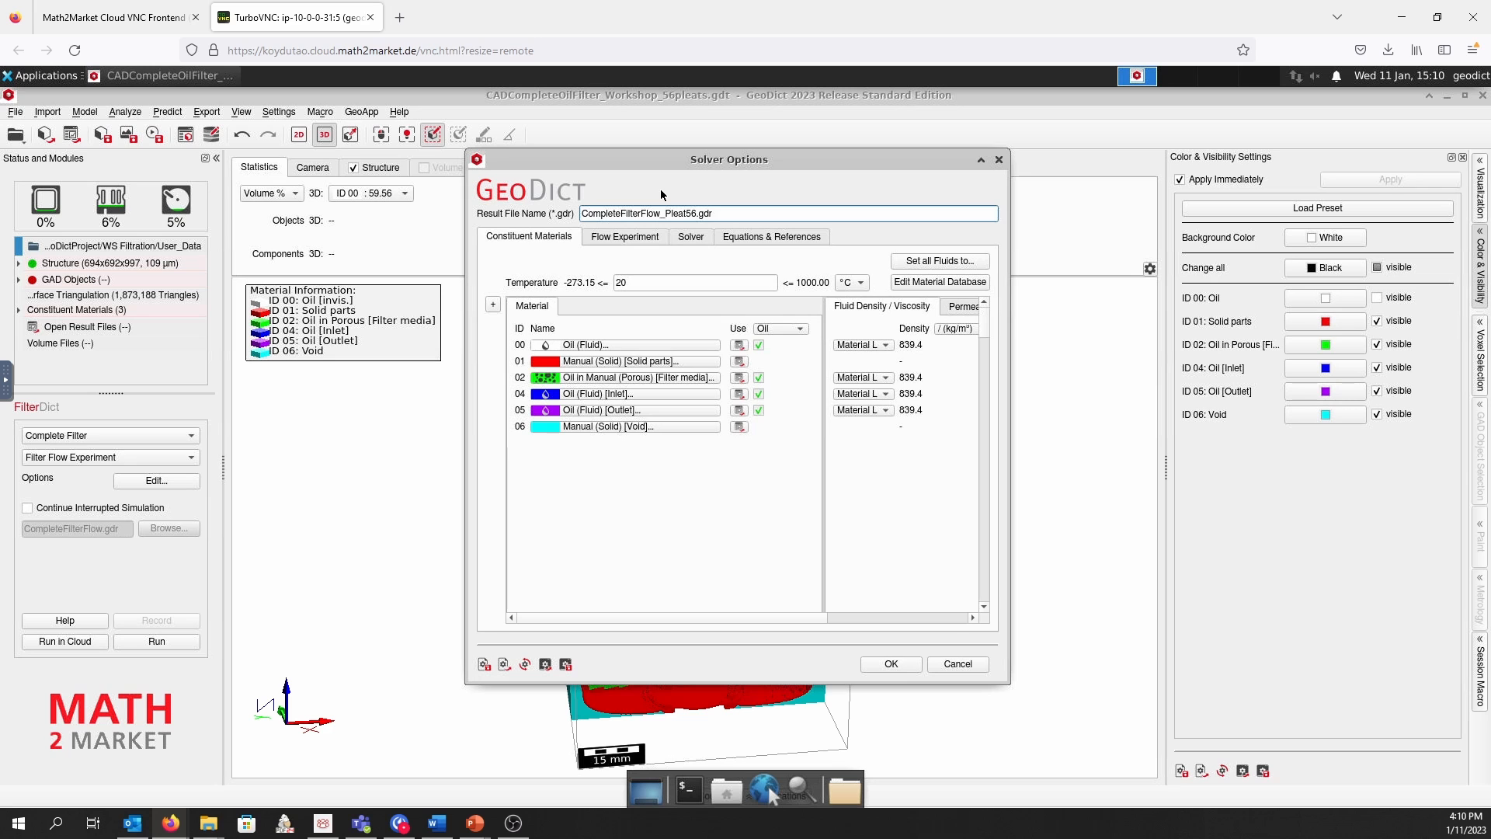
Check the constituent materials' fluid density, viscosity and permeability values in the enlarged solver options
{"action": "left_click_drag", "start_coordinate": [663, 162], "coordinate": [567, 160]}
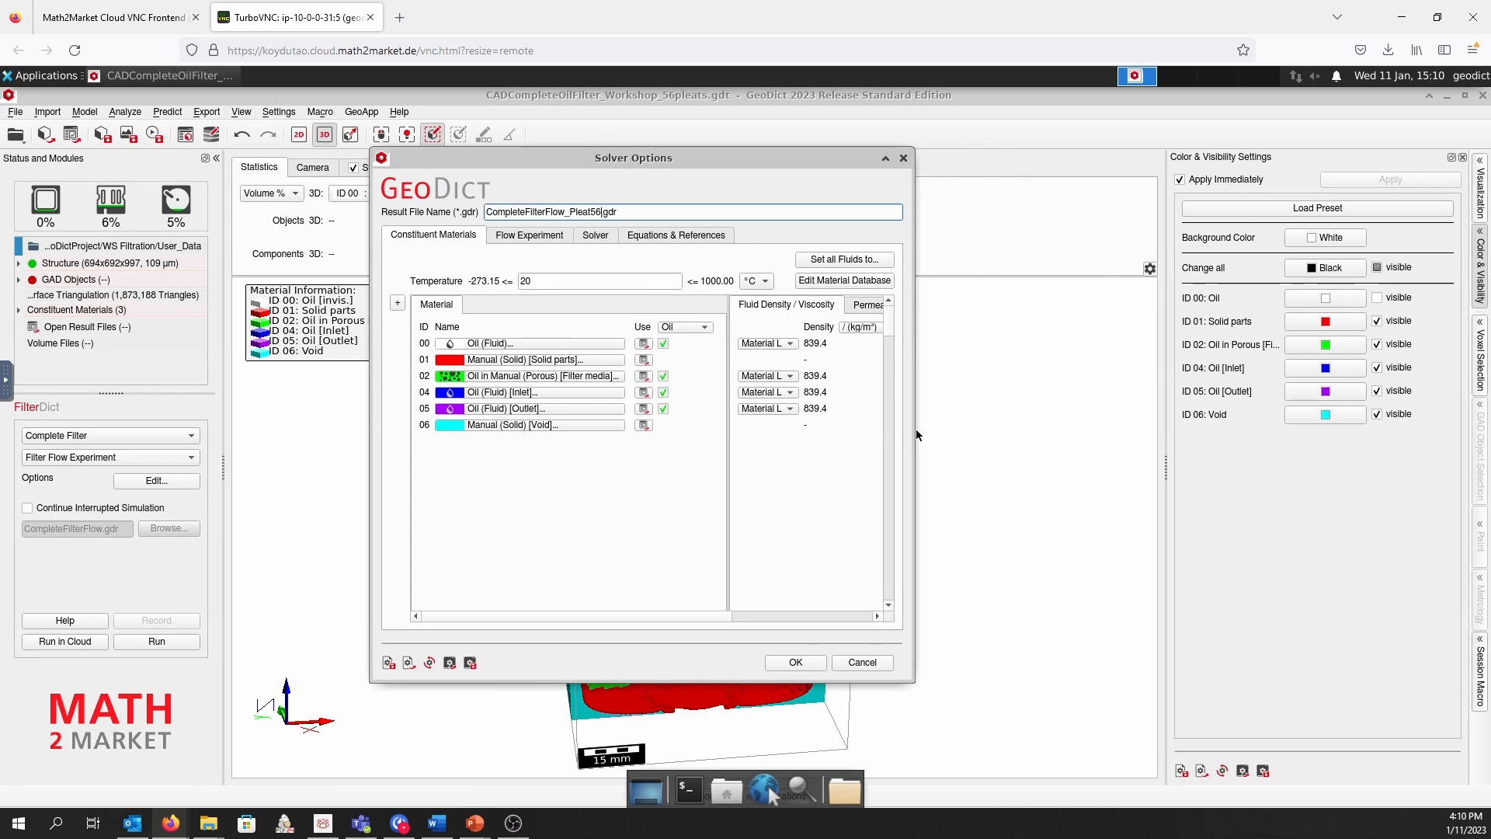
{"action": "left_click_drag", "start_coordinate": [909, 431], "coordinate": [1157, 431]}
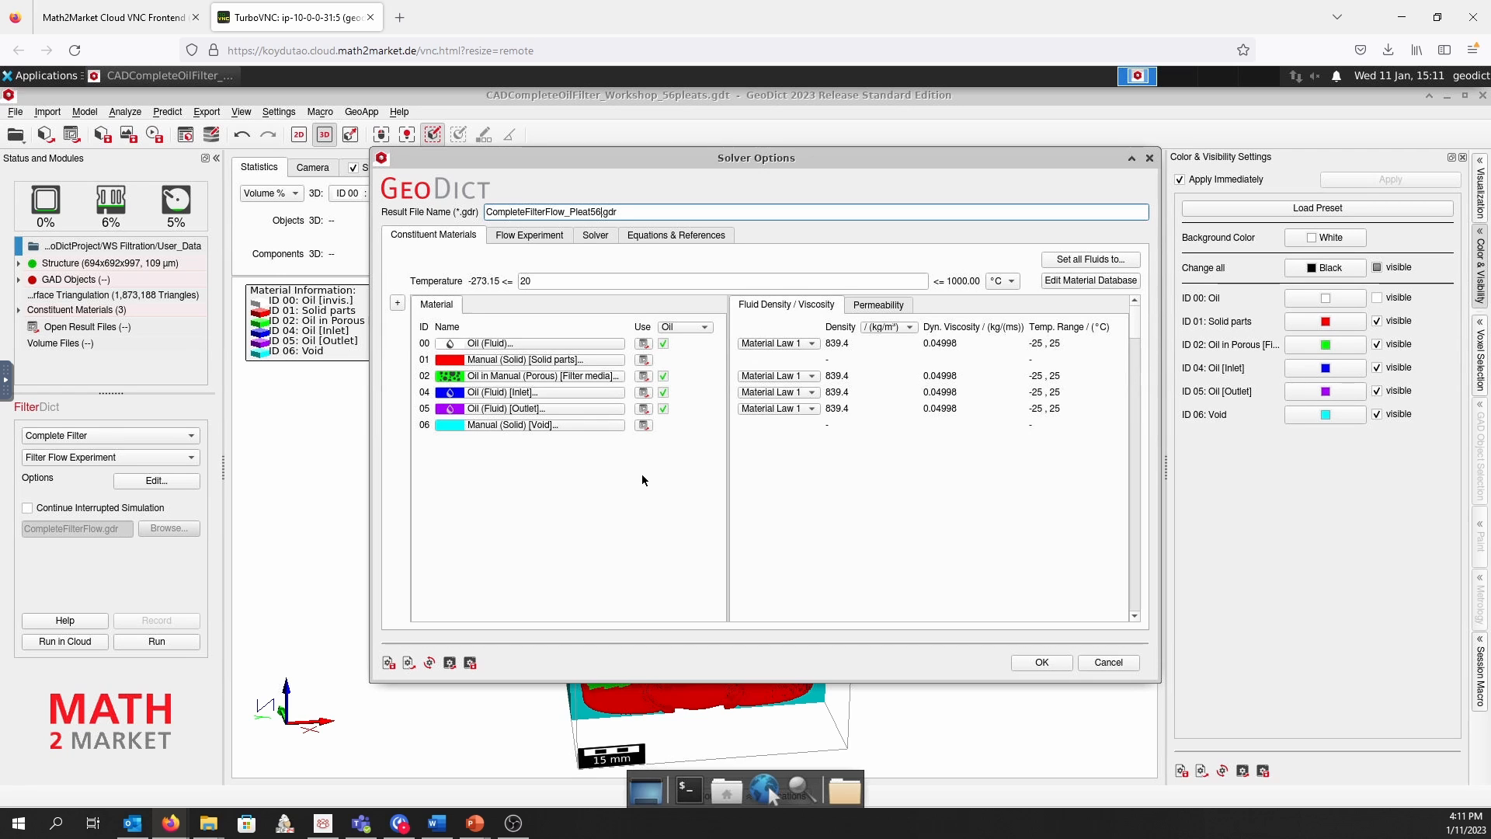
{"action": "left_click", "coordinate": [881, 309]}
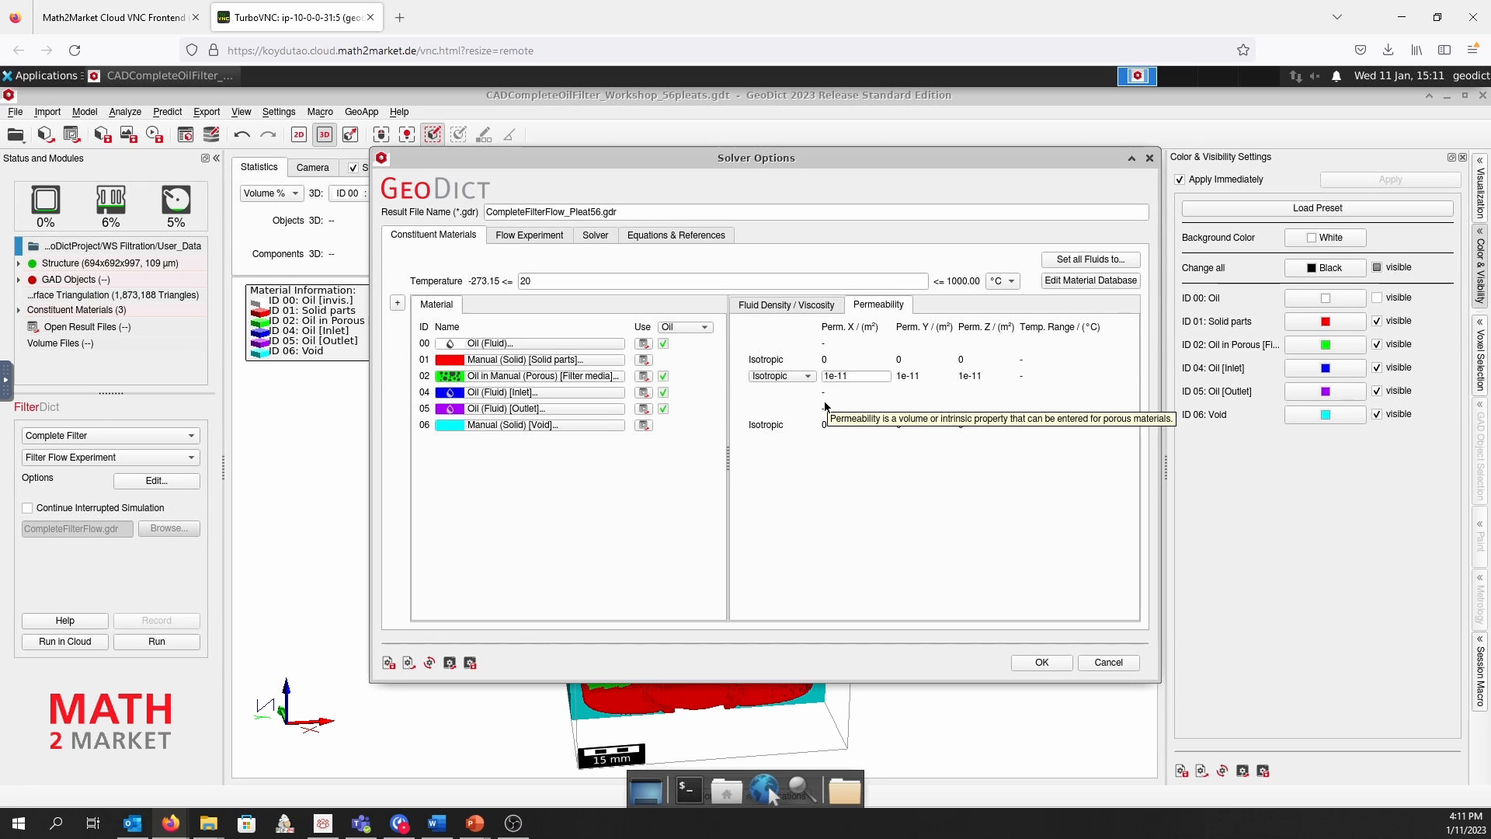
Set the flow motion to Creeping Flow (Stokes-Brinkman) and prescribe an inlet flow rate of 50 l/min instead of a pressure
{"action": "left_click", "coordinate": [517, 241]}
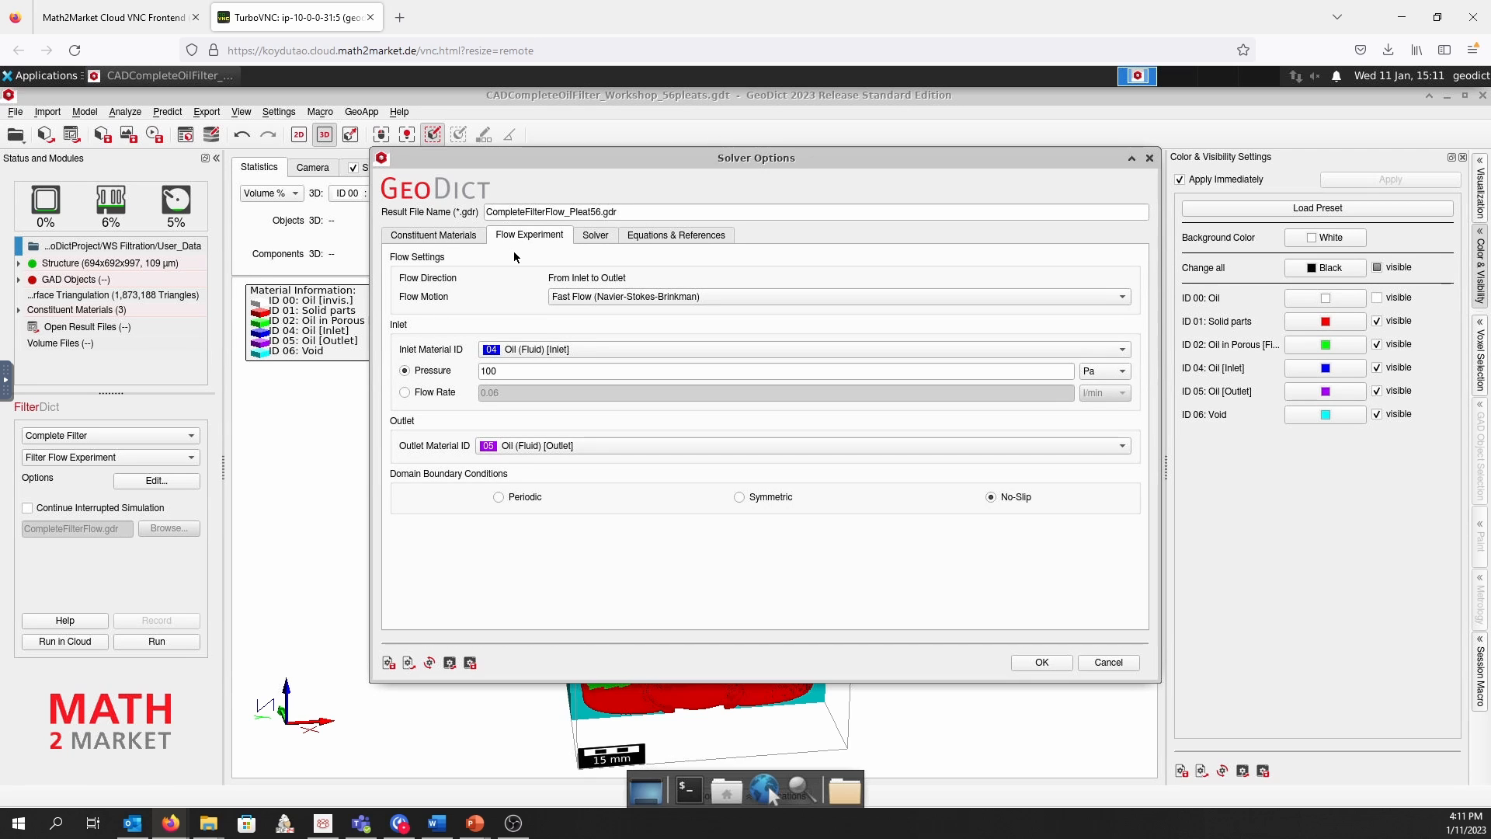
{"action": "left_click", "coordinate": [624, 296]}
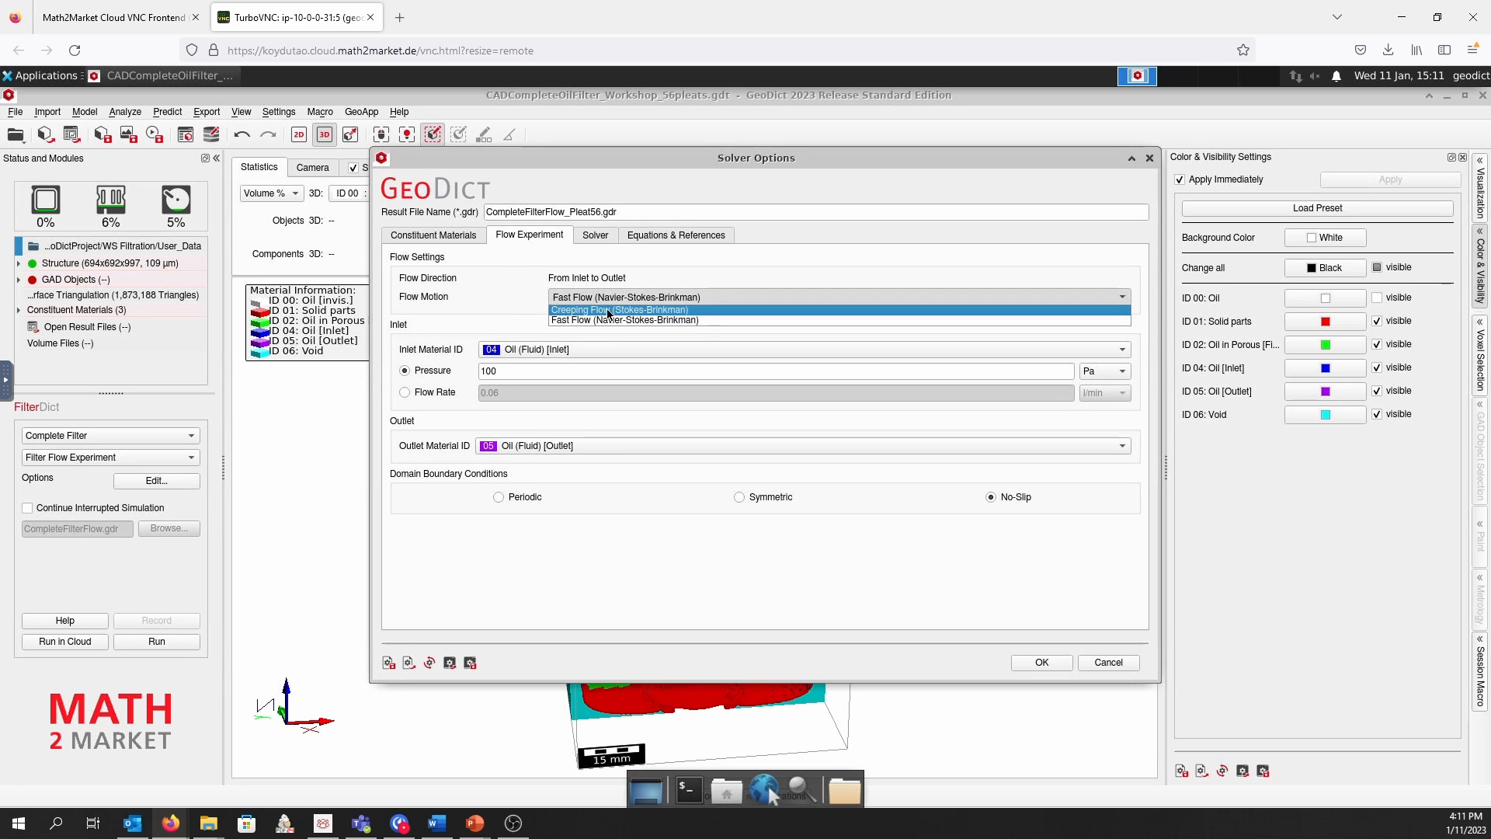
{"action": "left_click", "coordinate": [652, 310]}
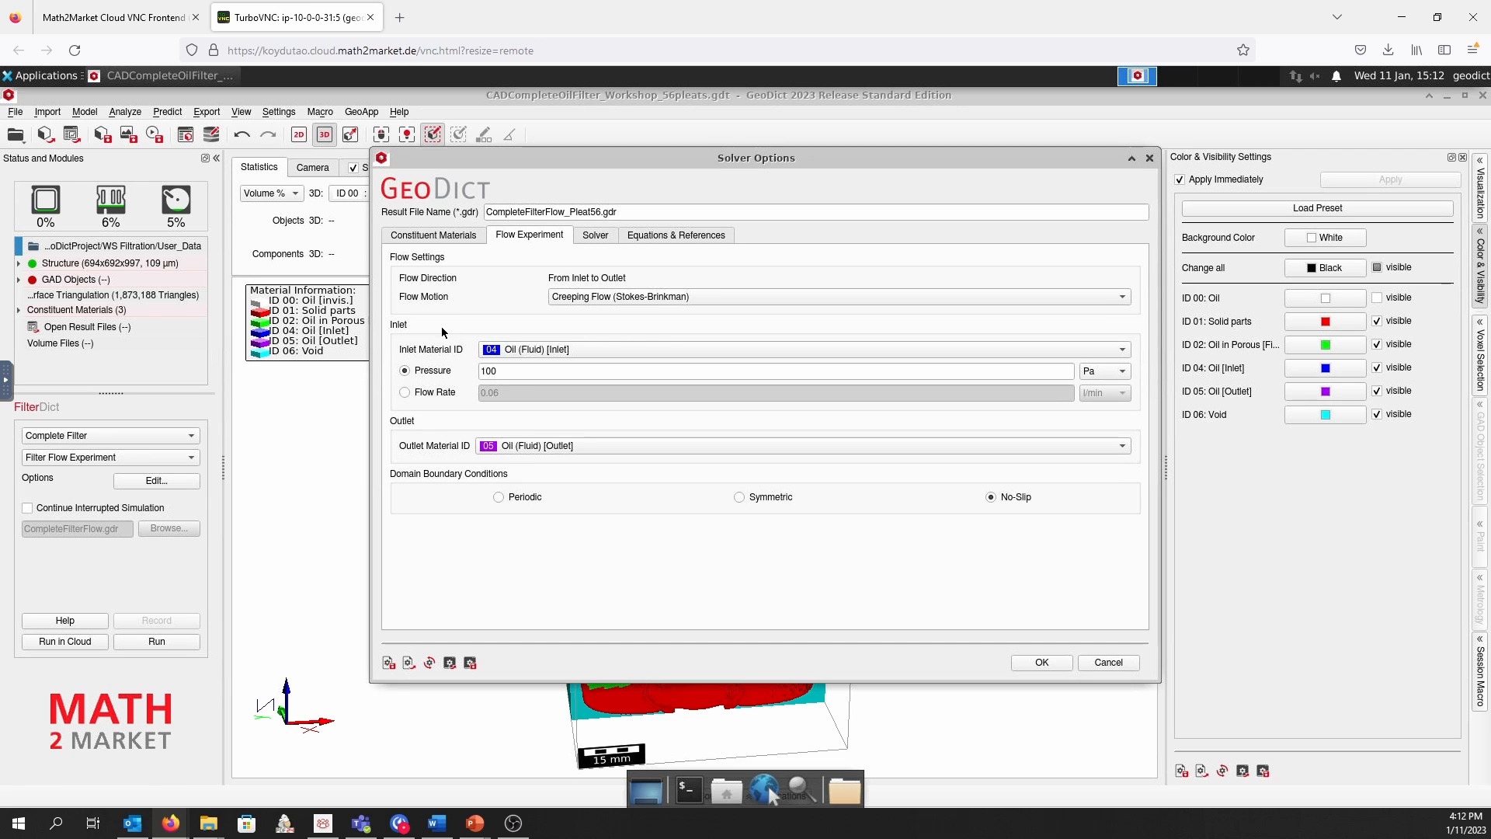
{"action": "left_click", "coordinate": [593, 347]}
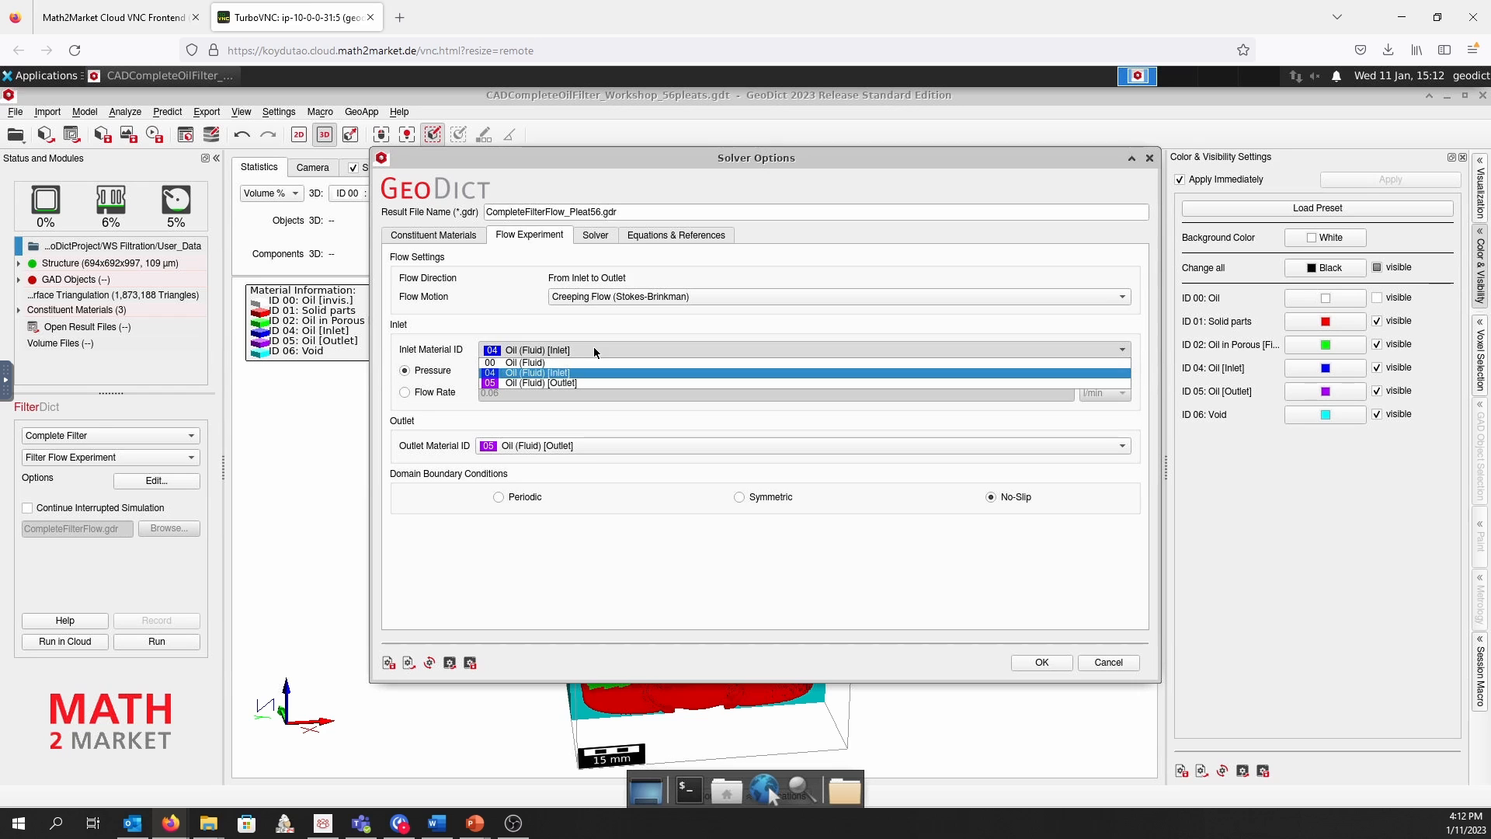
{"action": "left_click", "coordinate": [506, 323]}
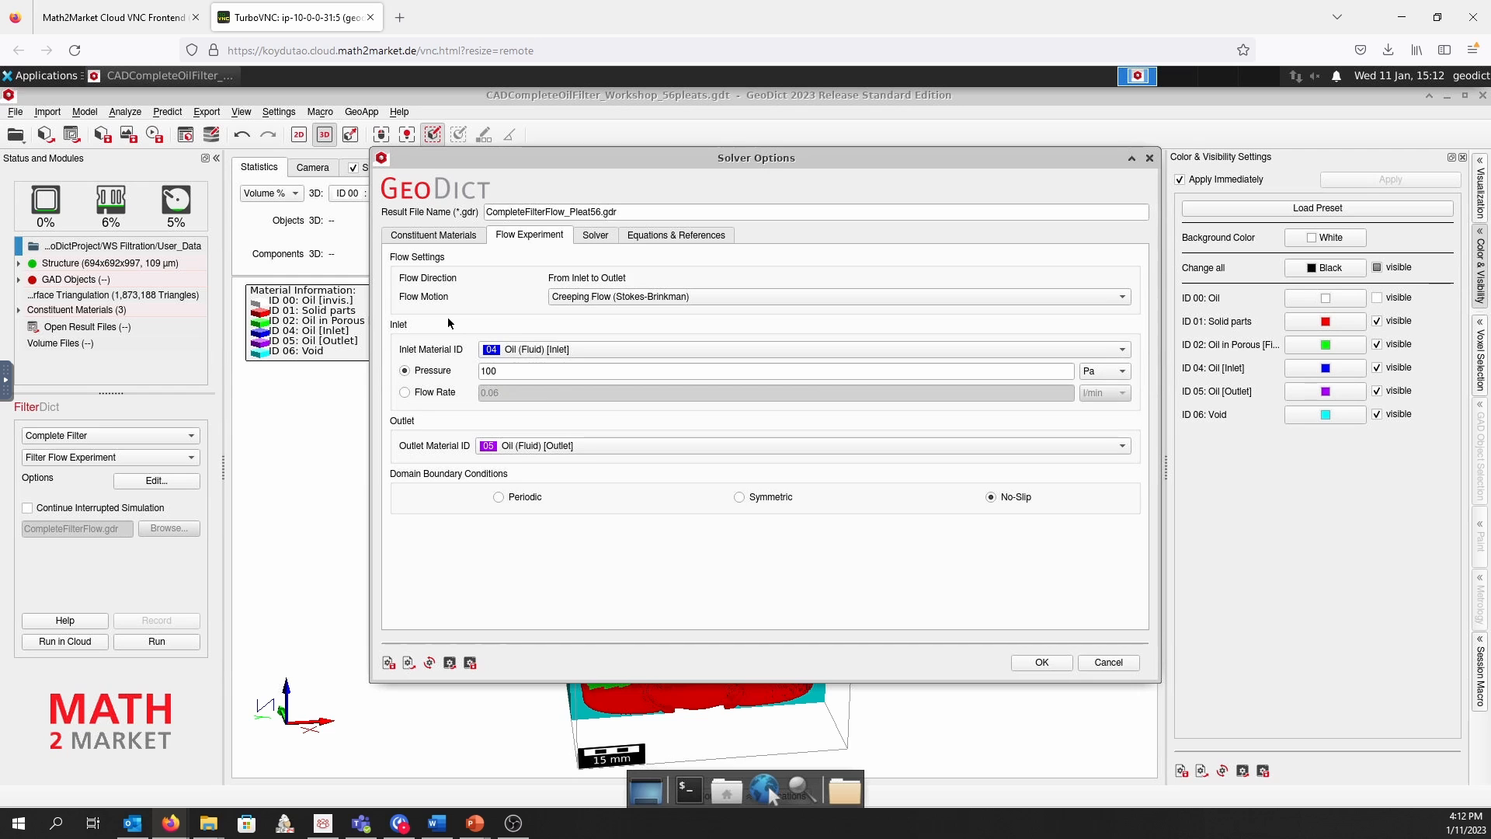
{"action": "left_click", "coordinate": [405, 392]}
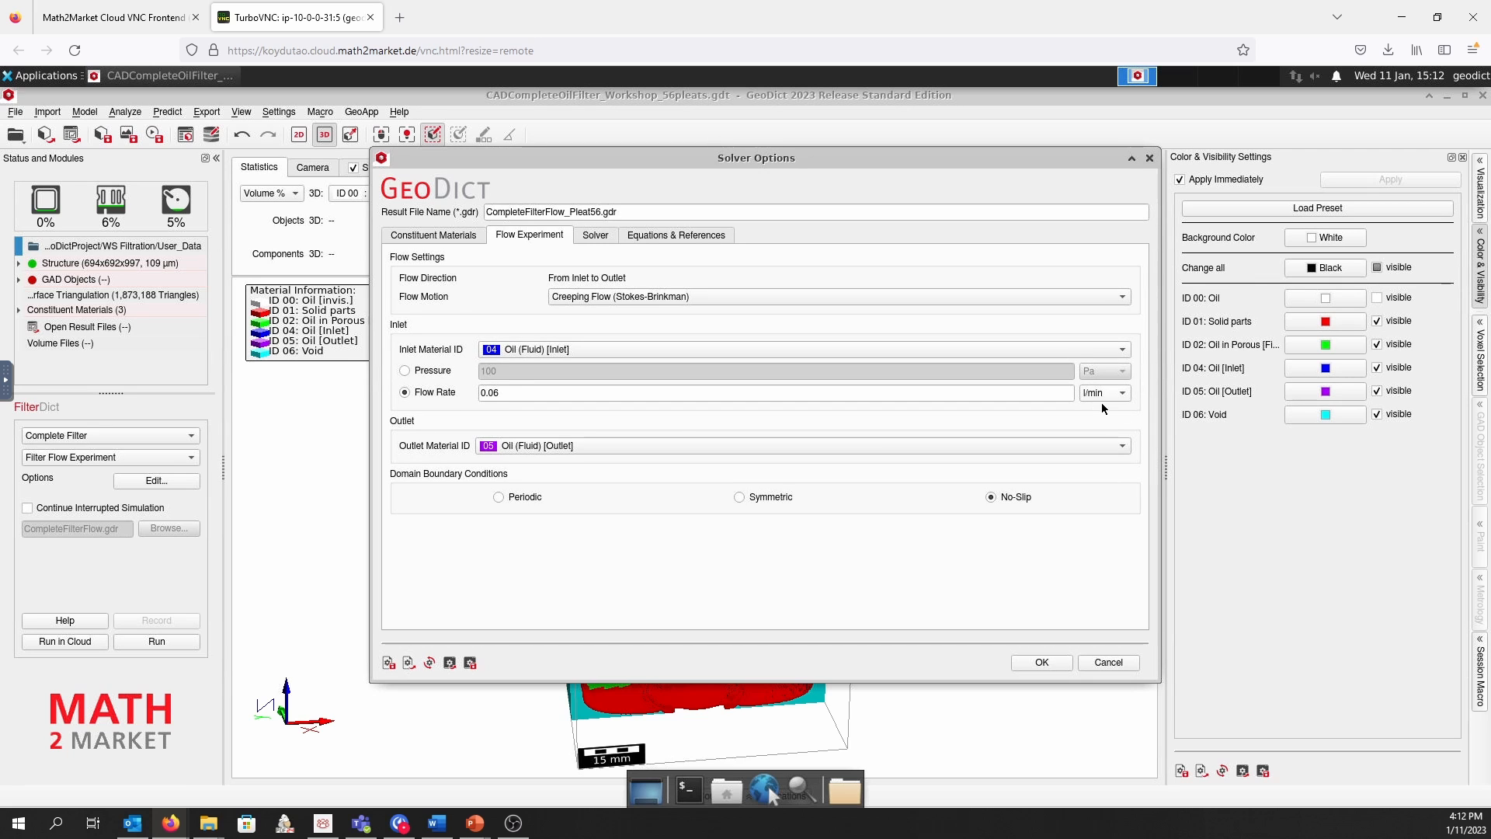
{"action": "left_click_drag", "start_coordinate": [514, 398], "coordinate": [472, 395]}
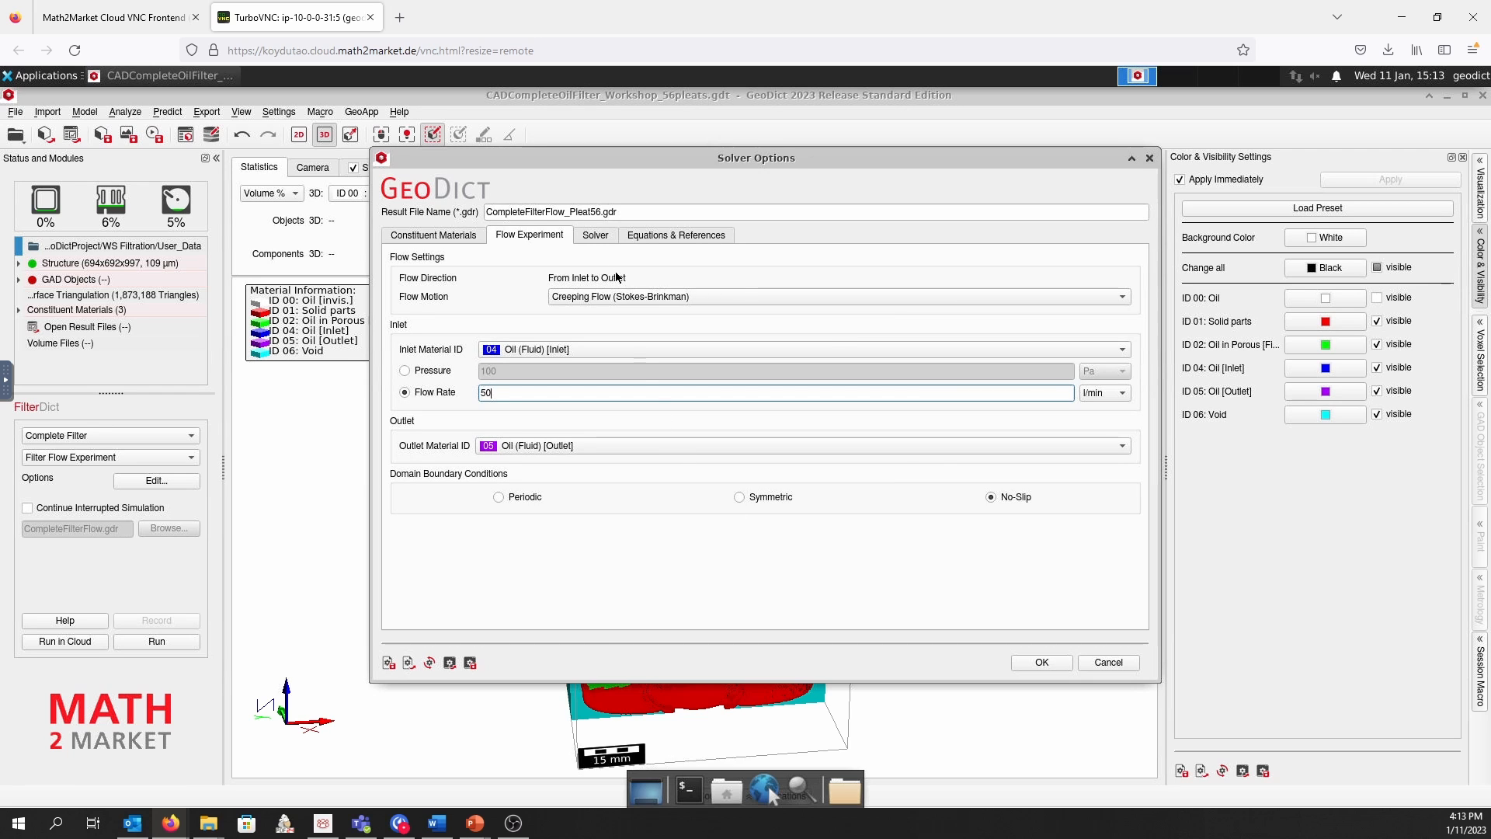
Review the solver settings with grid refinement kept Disabled and the underlying equations, and accept the solver options
{"action": "left_click", "coordinate": [595, 235]}
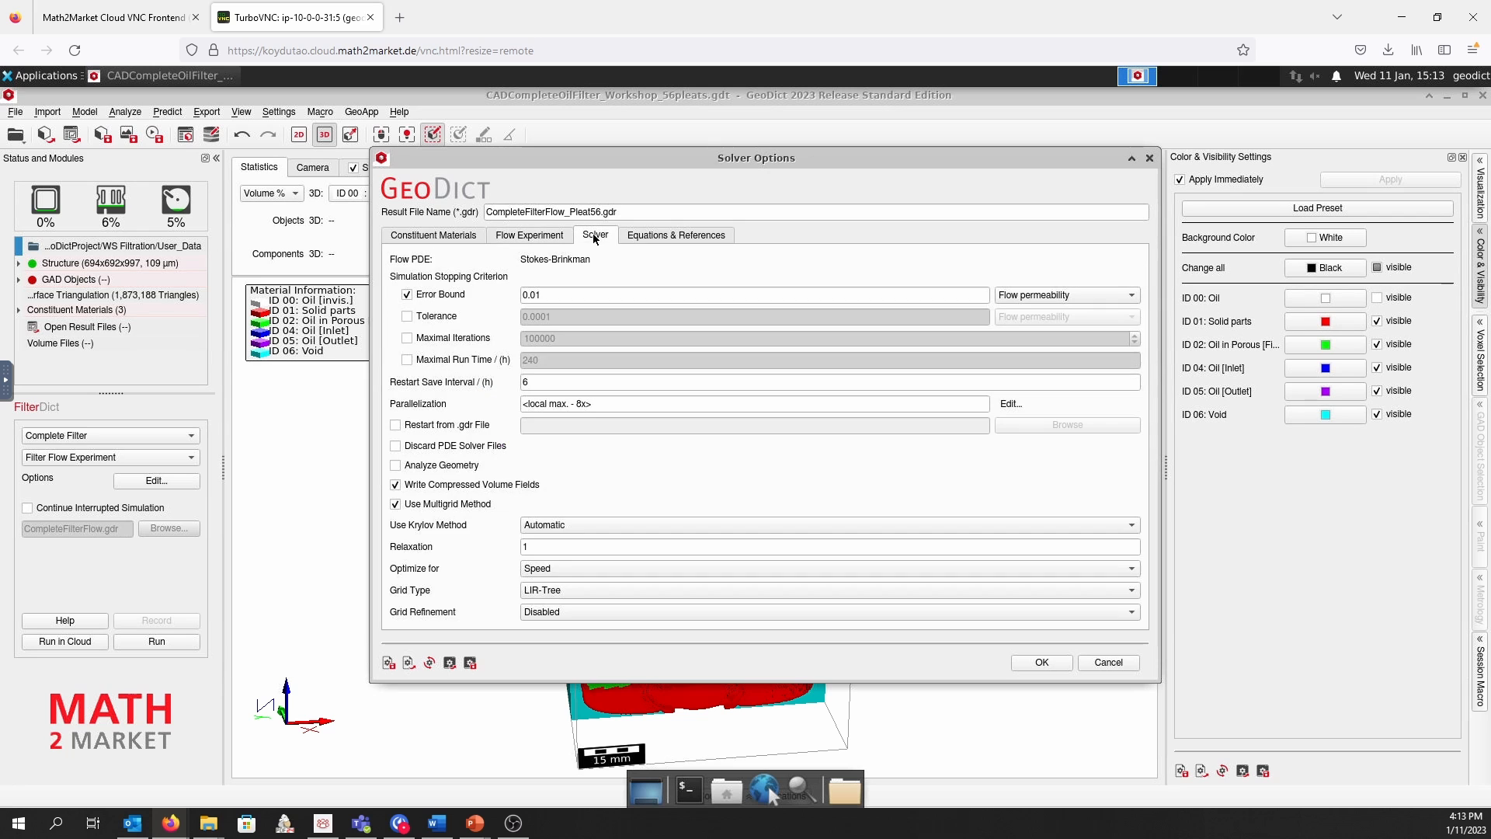
{"action": "mouse_move", "coordinate": [611, 258]}
{"action": "mouse_move", "coordinate": [479, 529]}
{"action": "left_click", "coordinate": [564, 612]}
{"action": "left_click", "coordinate": [533, 625]}
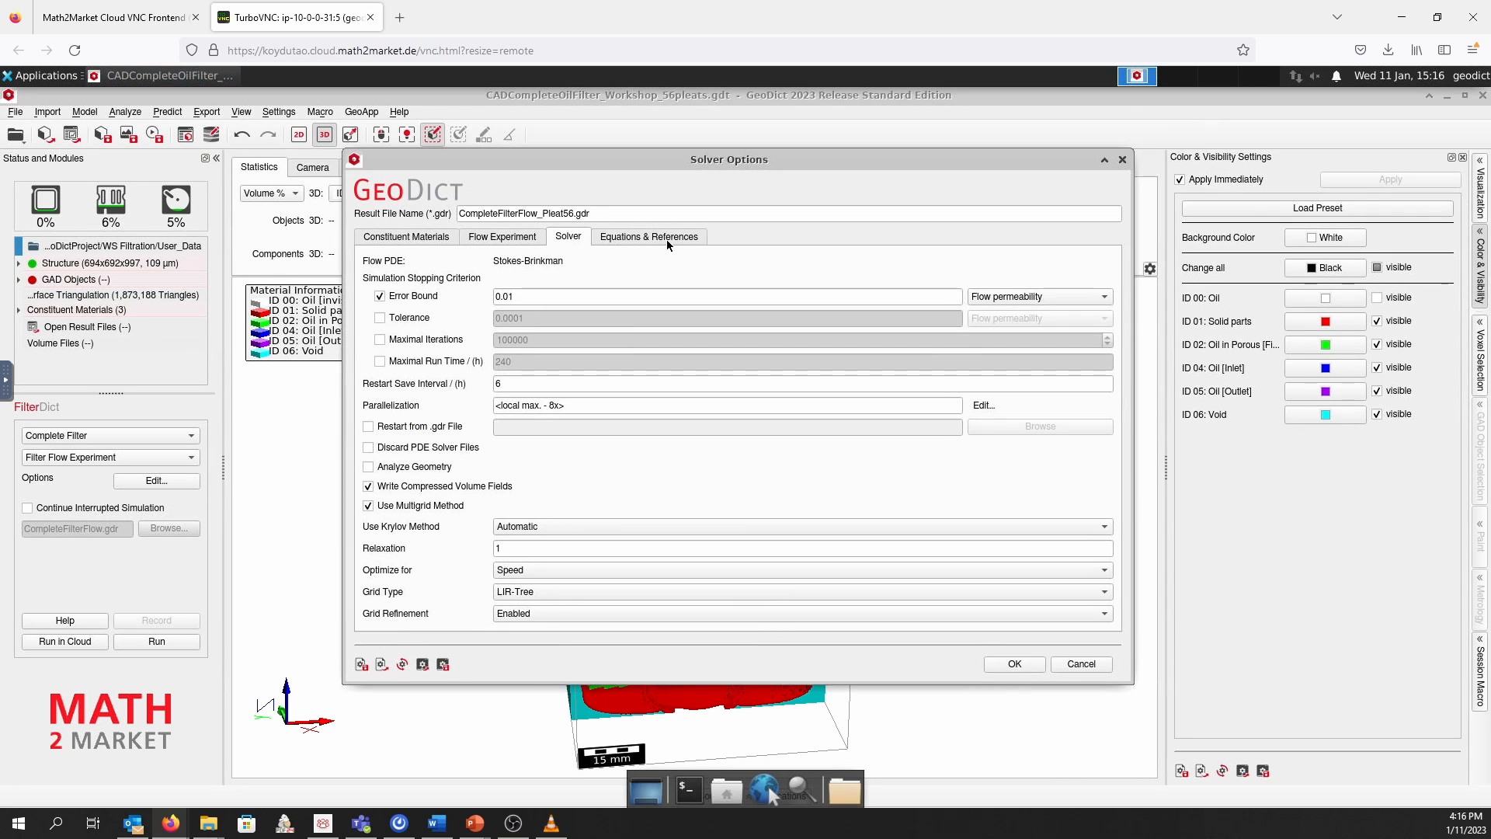
{"action": "left_click", "coordinate": [667, 241]}
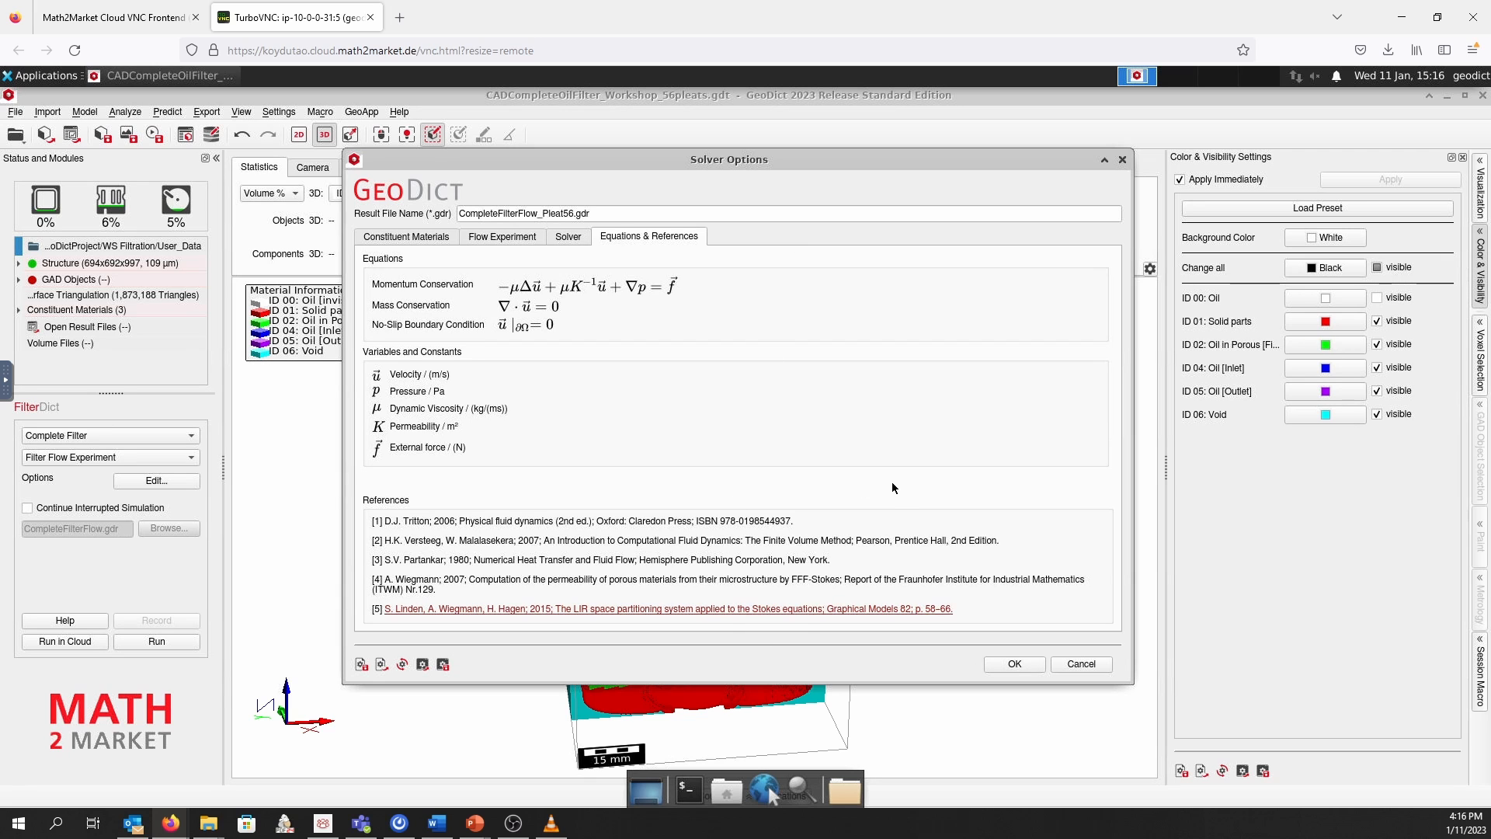
{"action": "left_click", "coordinate": [1016, 664]}
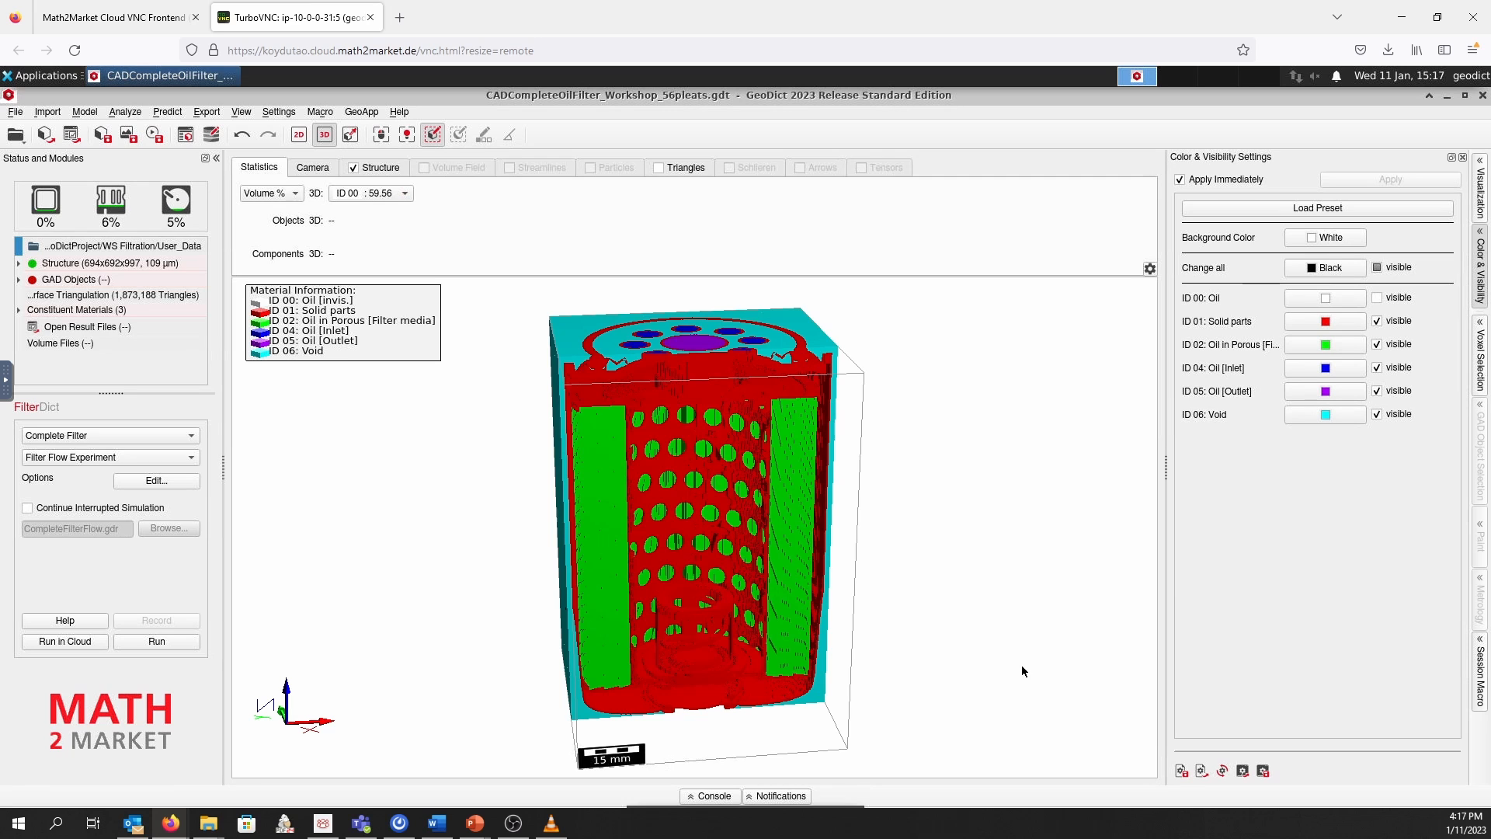